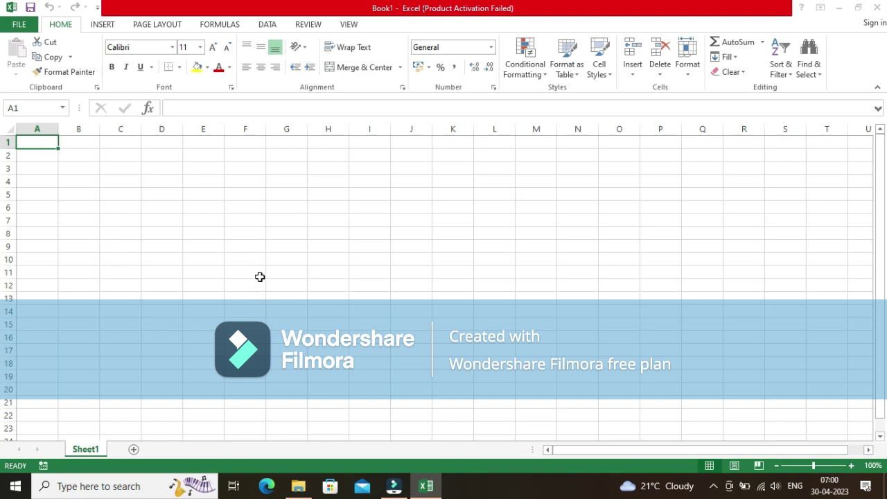
# - Rename the first sheet to Form
pyautogui.rightClick(233, 251)
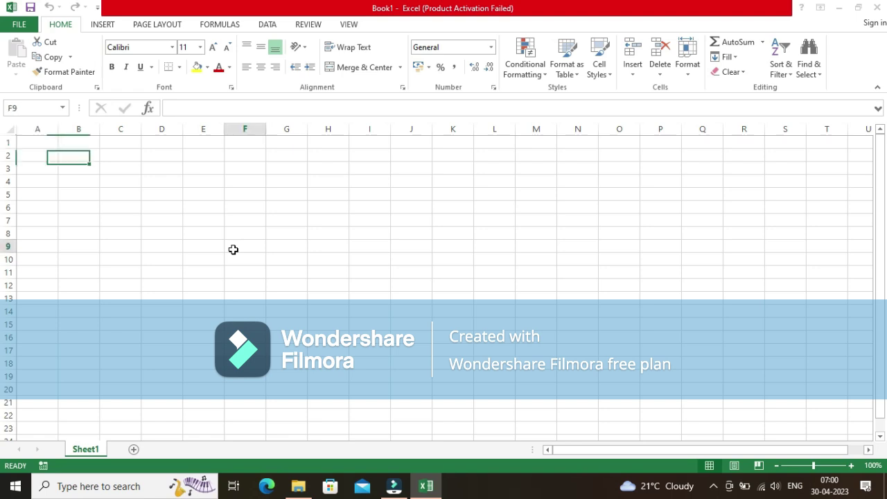
pyautogui.click(160, 245)
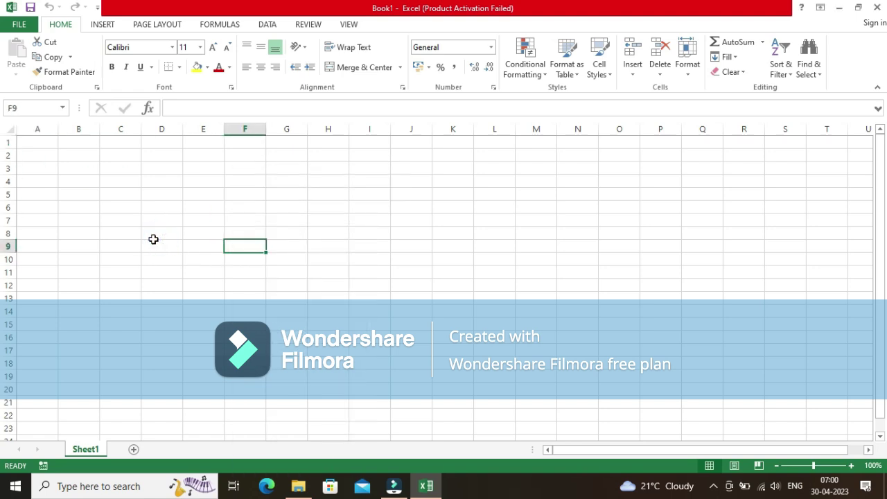
pyautogui.rightClick(99, 451)
pyautogui.press('Escape')
pyautogui.write('Fo')
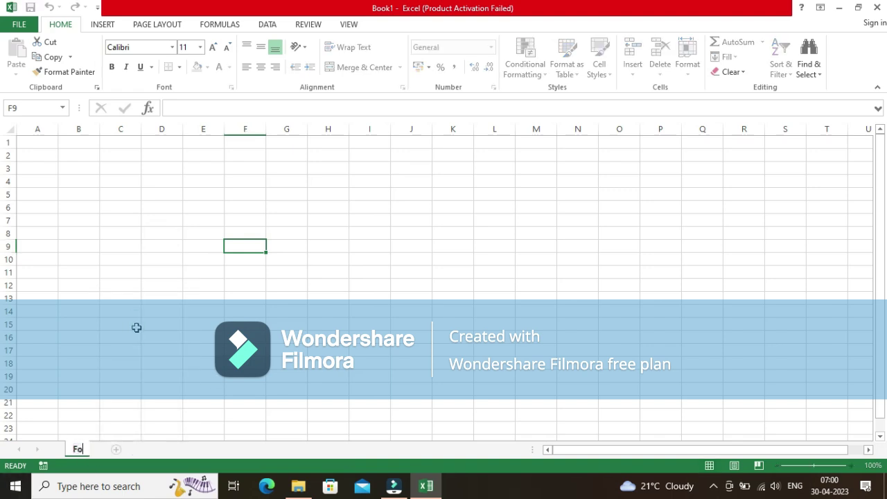
pyautogui.write('rm')
pyautogui.click(147, 330)
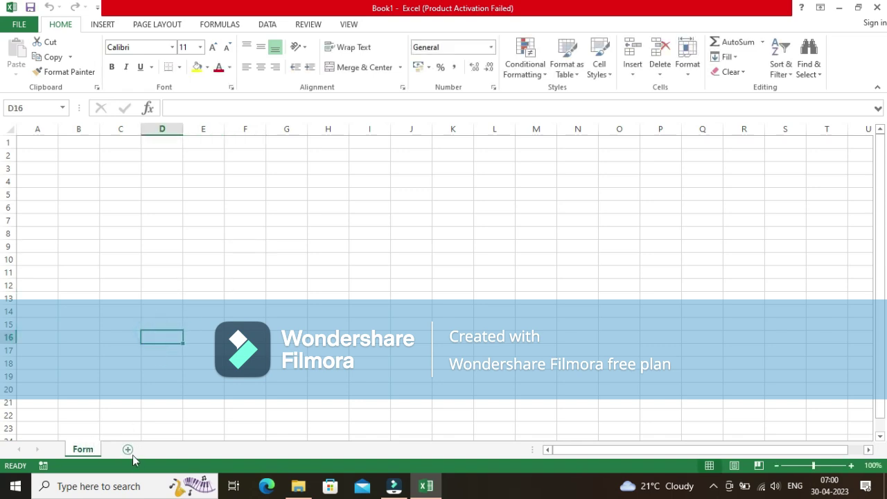
# - Add a new sheet named Database, then return to the Form sheet
pyautogui.click(127, 449)
pyautogui.rightClick(128, 449)
pyautogui.click(178, 326)
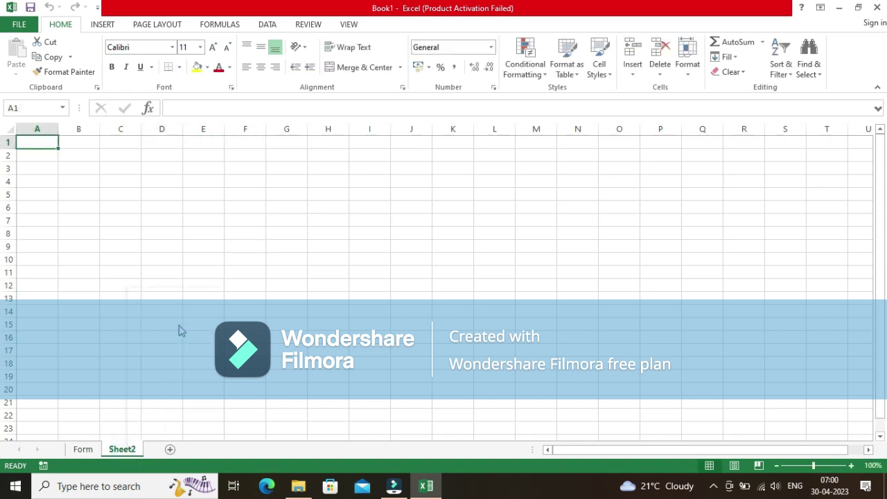
pyautogui.write('Database')
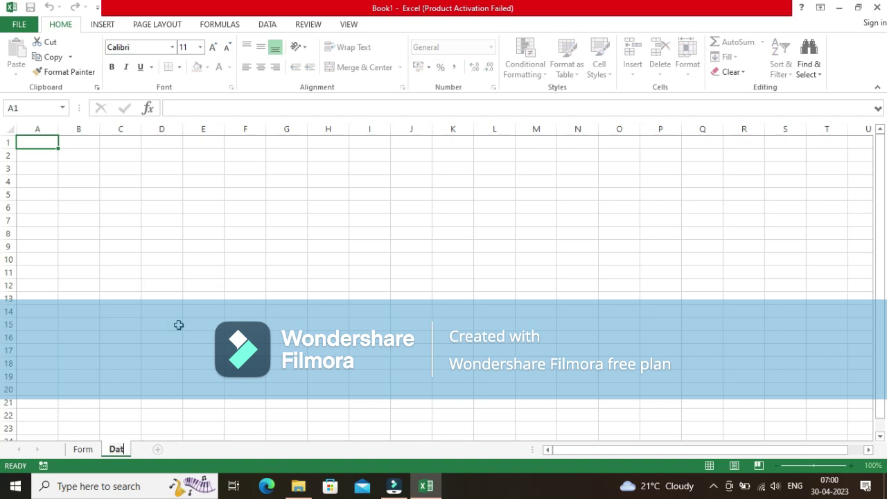
pyautogui.click(185, 312)
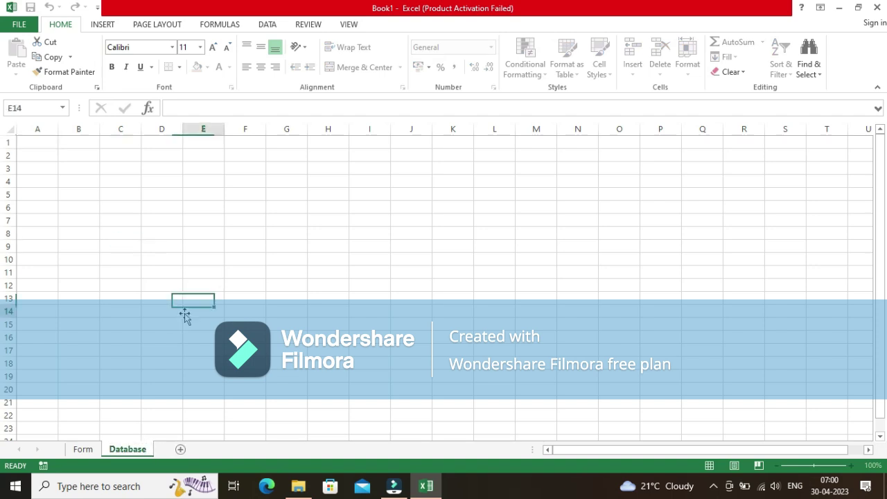
pyautogui.click(77, 453)
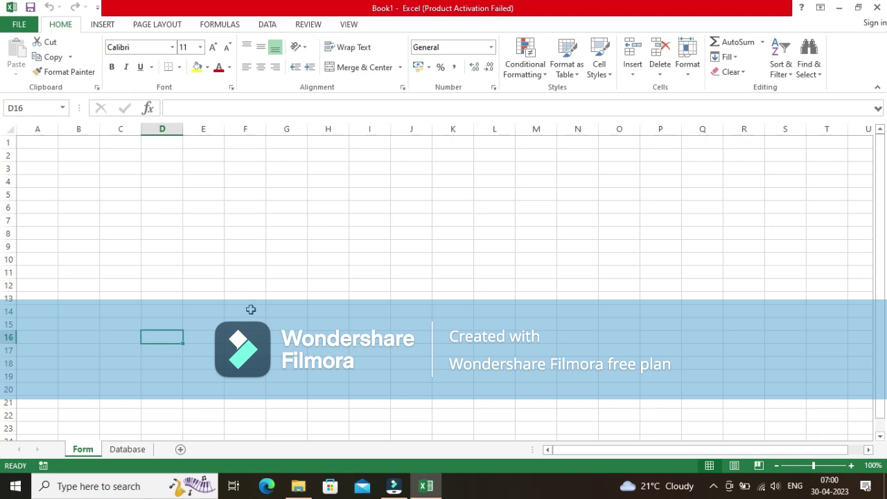
pyautogui.click(248, 297)
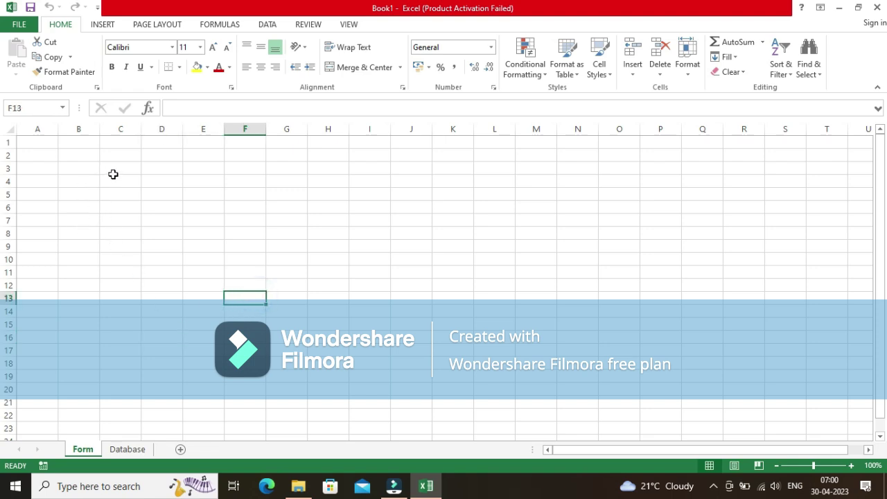
# - Merge and centre C3:I4 and enter the title 'Data Entry Form'
pyautogui.moveTo(113, 174); pyautogui.dragTo(365, 187)
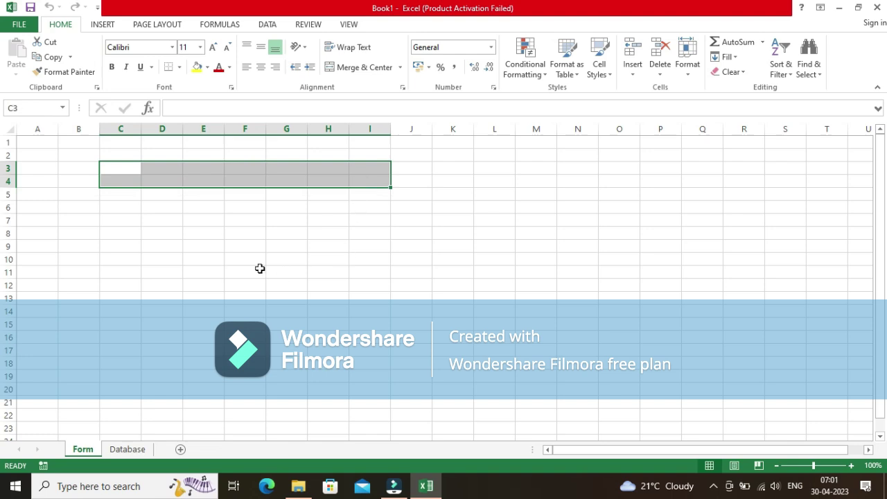
pyautogui.click(365, 68)
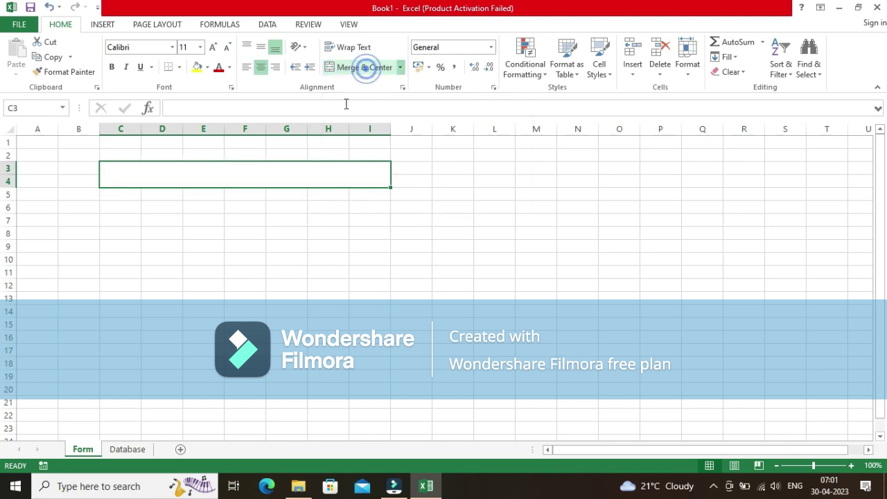
pyautogui.click(274, 175)
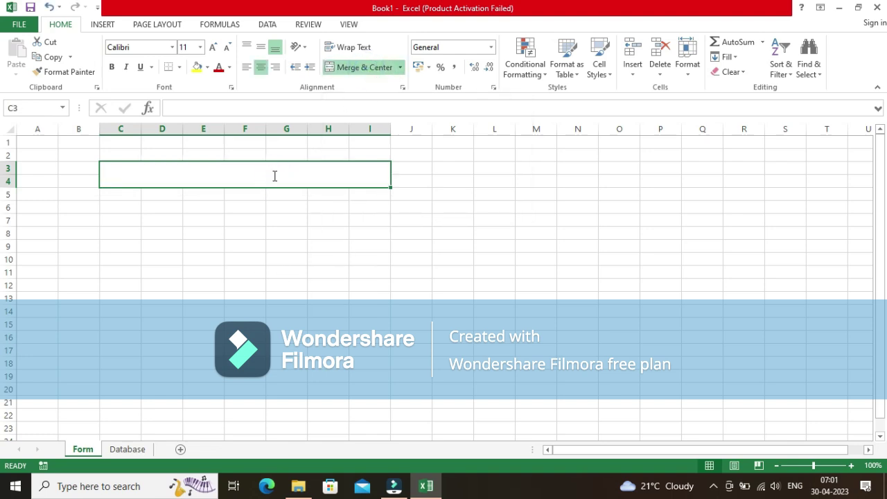
pyautogui.write('Data E')
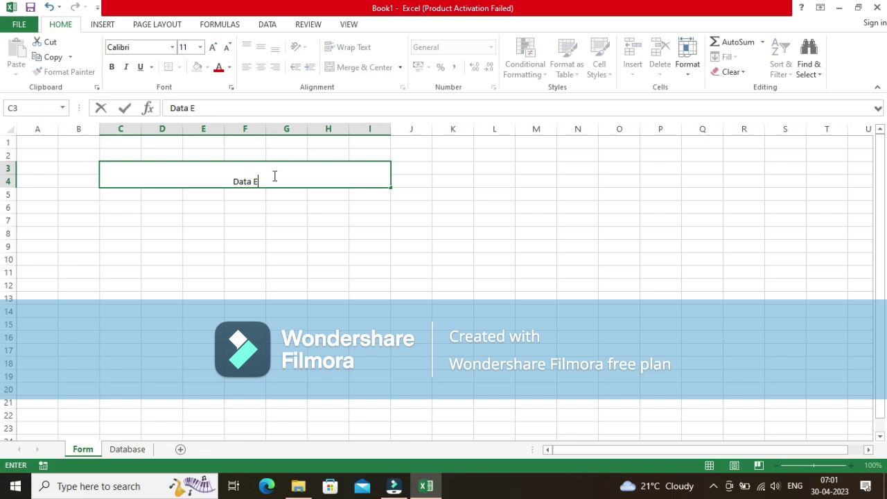
pyautogui.write('ntry Form')
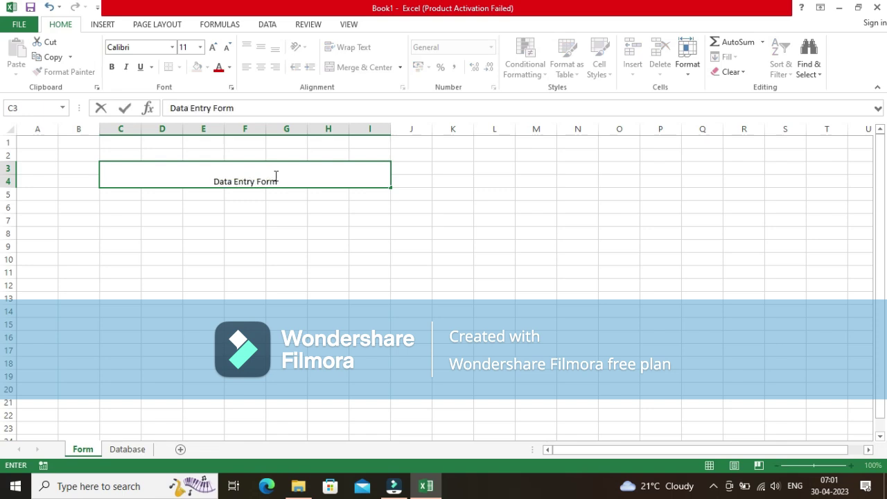
pyautogui.press('Return')
pyautogui.click(275, 178)
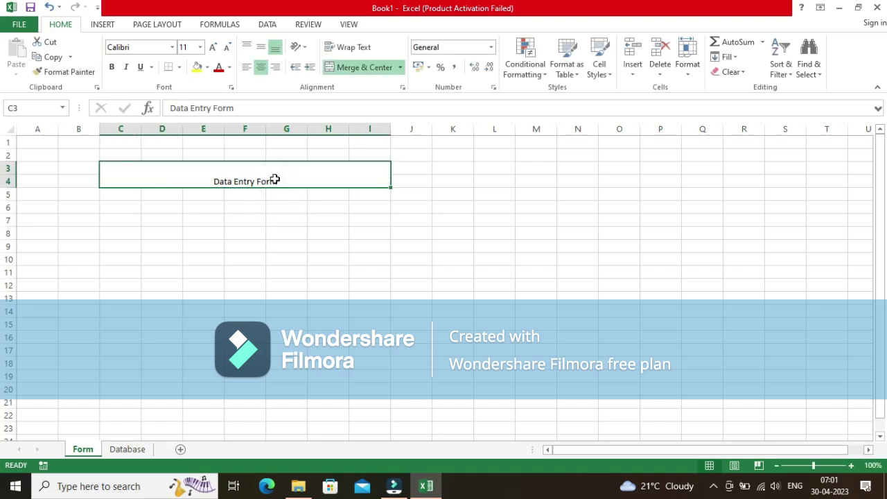
pyautogui.click(282, 181)
pyautogui.click(214, 178)
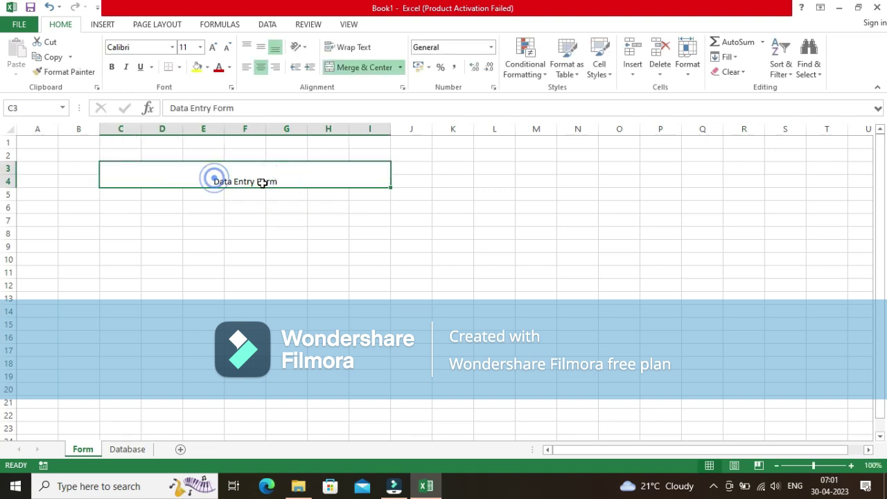
# - Format the title text as bold Arial Black, size 24
pyautogui.doubleClick(274, 179)
pyautogui.moveTo(279, 178); pyautogui.dragTo(208, 188)
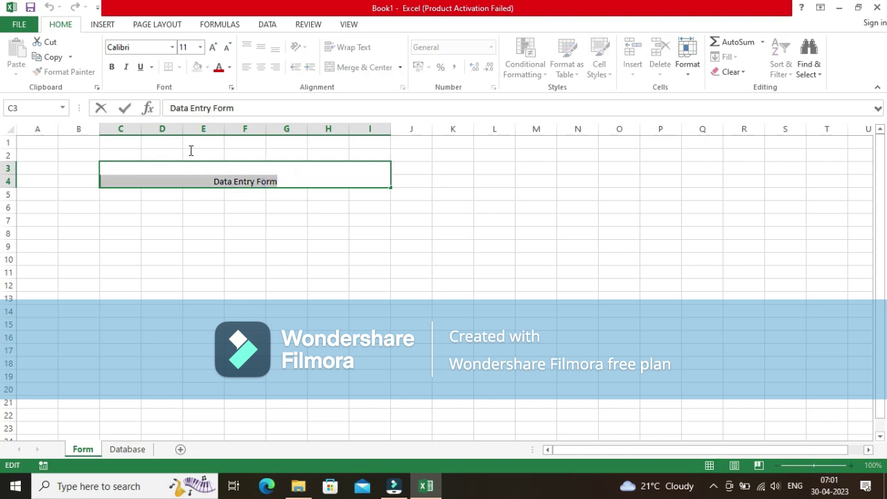
pyautogui.click(172, 47)
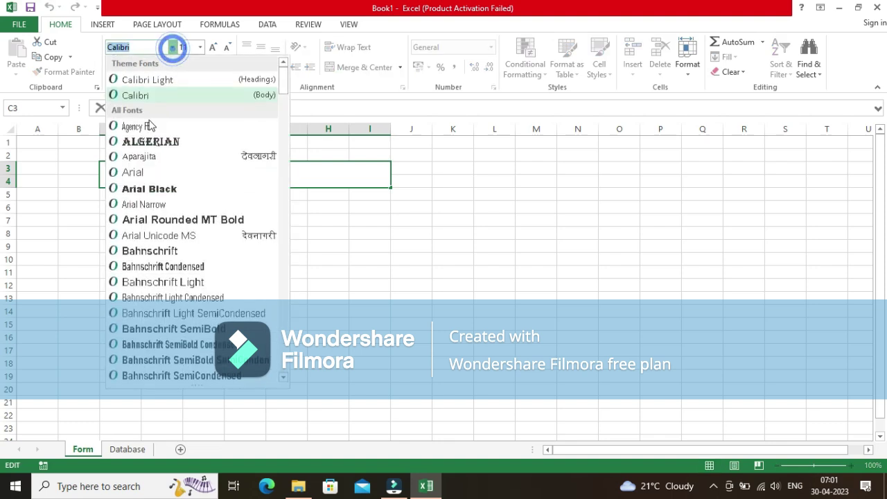
pyautogui.click(148, 188)
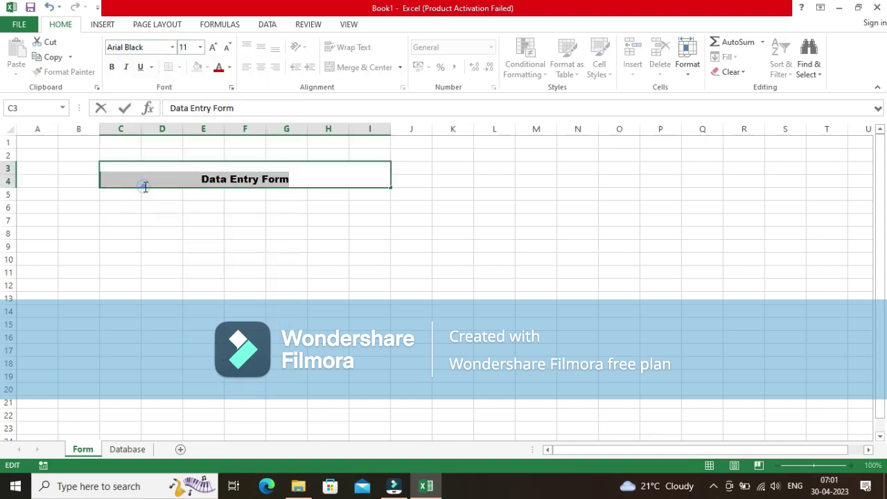
pyautogui.click(200, 50)
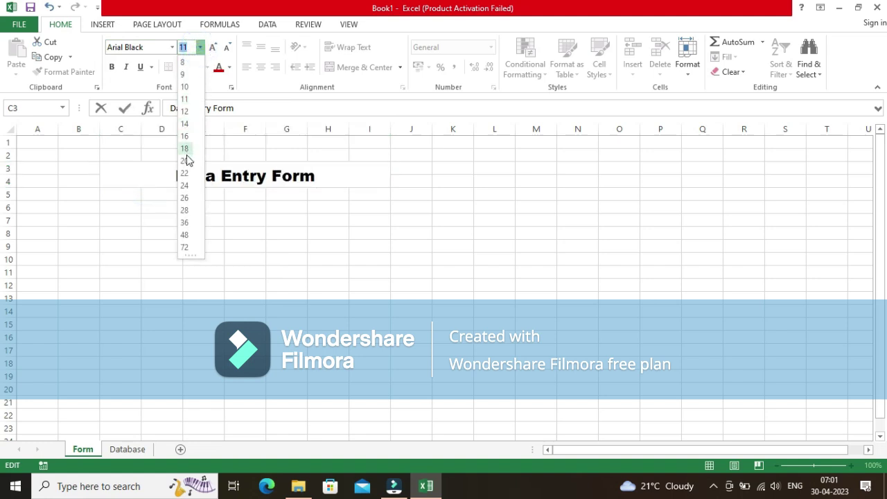
pyautogui.click(185, 186)
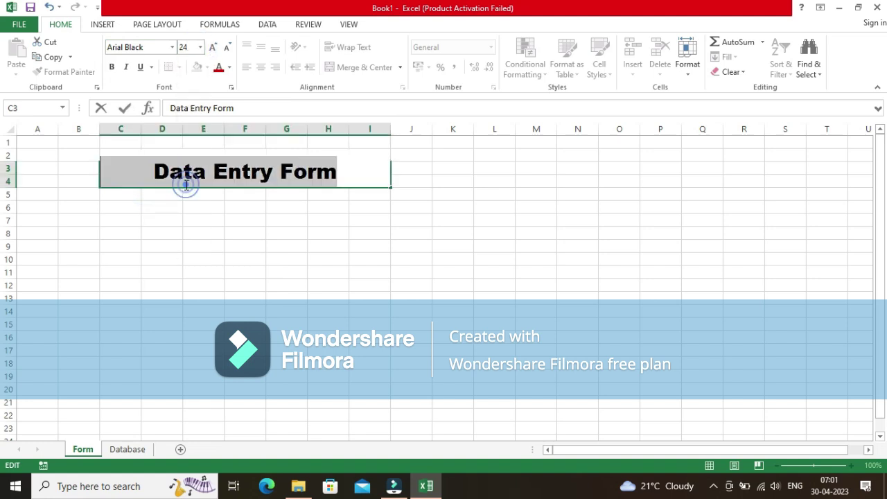
pyautogui.click(112, 67)
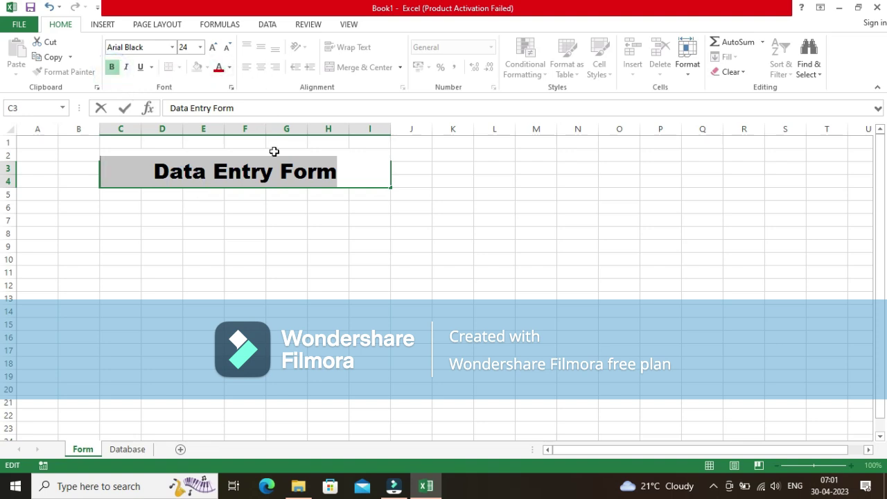
# - Middle-align the title vertically within its merged cell
pyautogui.click(409, 264)
pyautogui.click(353, 183)
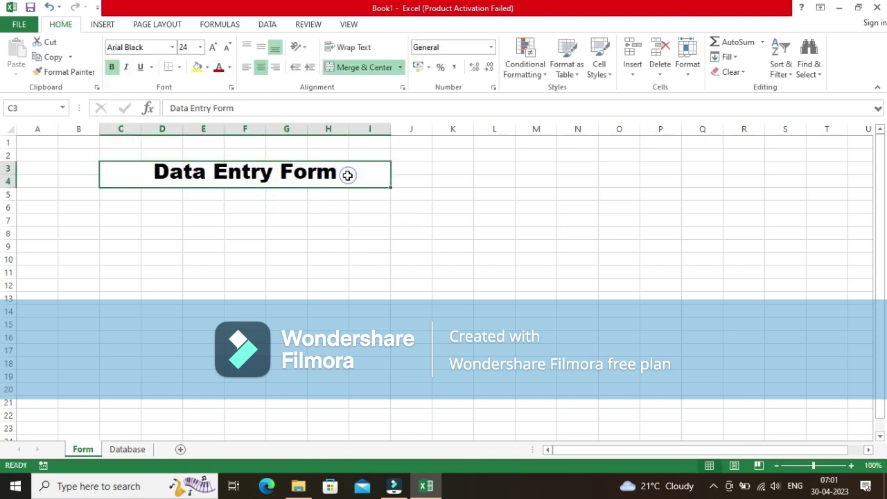
pyautogui.click(264, 48)
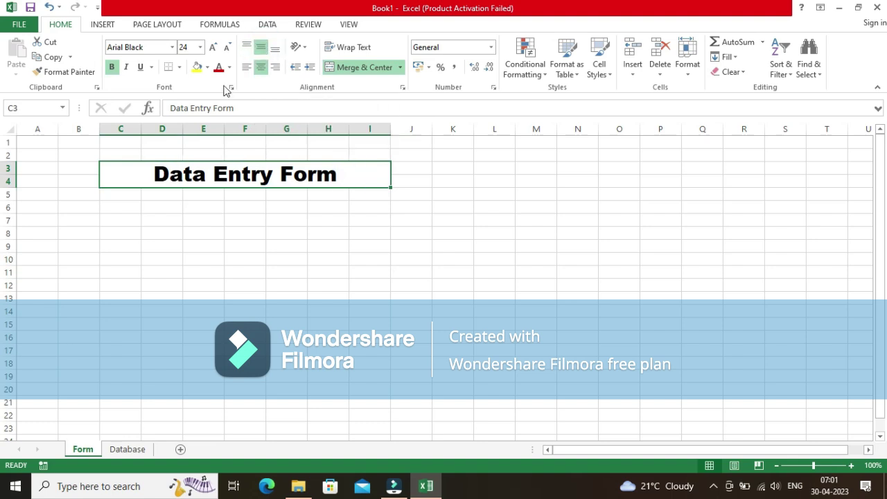
pyautogui.click(122, 209)
# - Add merged, centred labels Name in C6:D6 and Gender in C8:D8
pyautogui.moveTo(128, 208); pyautogui.dragTo(151, 208)
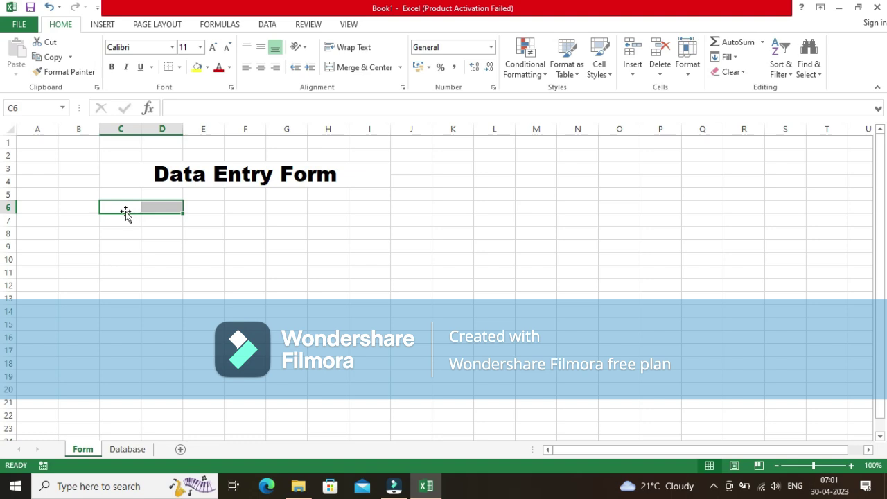
pyautogui.click(361, 70)
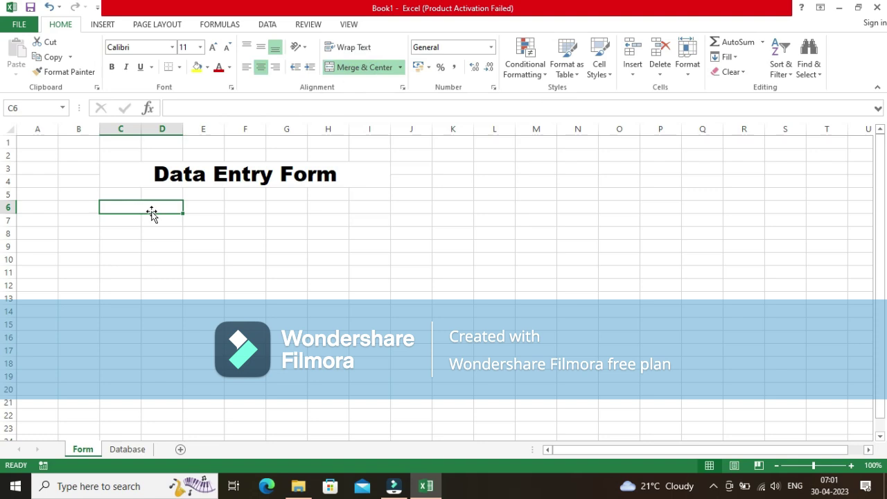
pyautogui.write('N')
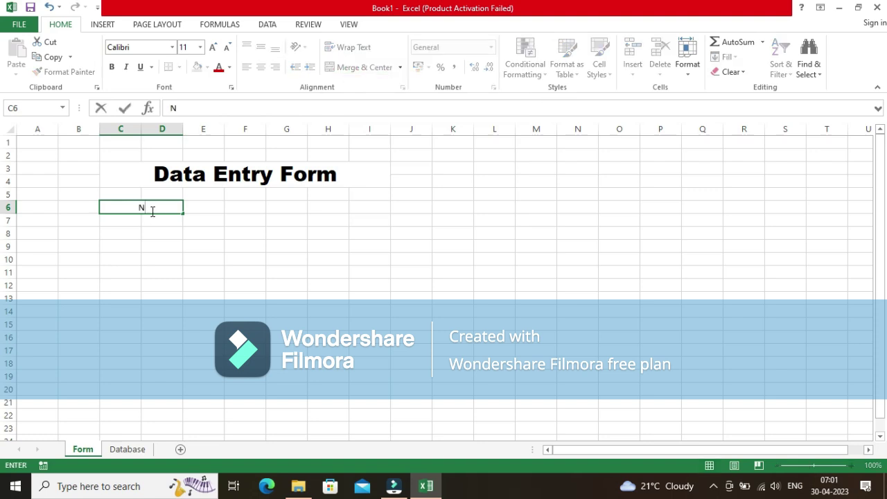
pyautogui.write('ame')
pyautogui.click(192, 248)
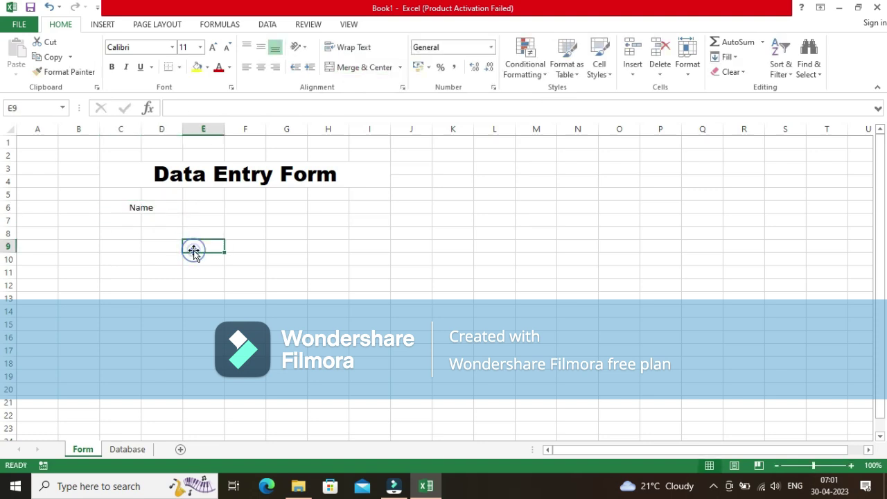
pyautogui.moveTo(126, 234); pyautogui.dragTo(148, 236)
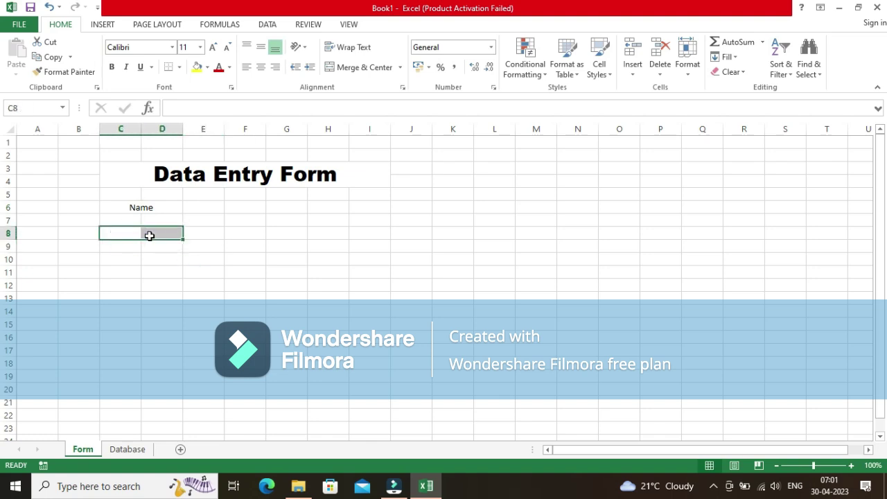
pyautogui.click(359, 72)
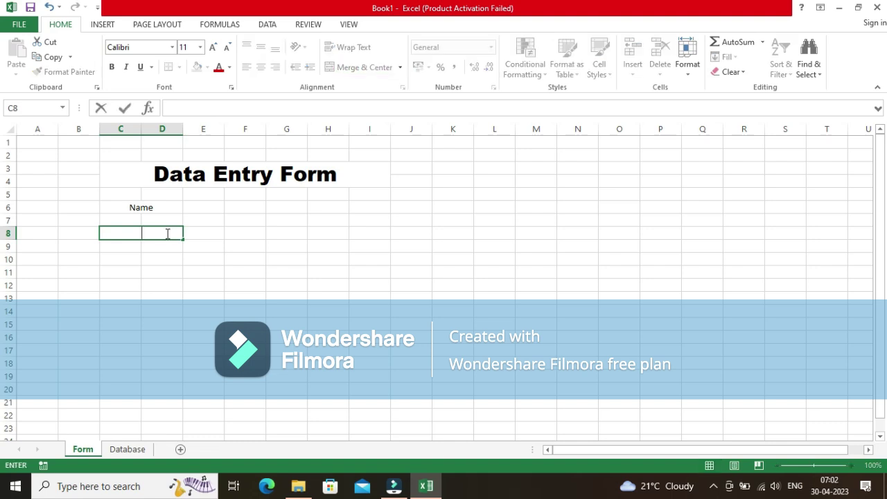
pyautogui.write('ender')
pyautogui.click(194, 275)
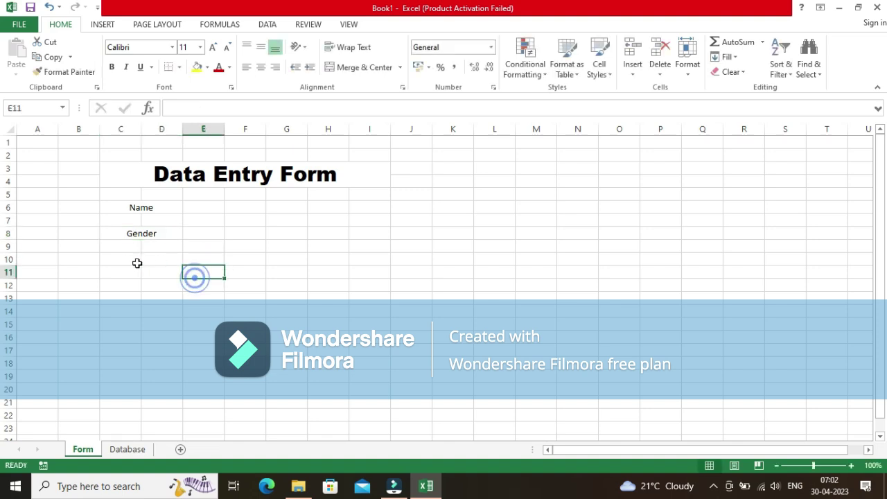
# - Add merged, centred labels Qualification in C10:D10 and City in C12:D12
pyautogui.click(124, 260)
pyautogui.moveTo(124, 260); pyautogui.dragTo(159, 261)
pyautogui.click(364, 67)
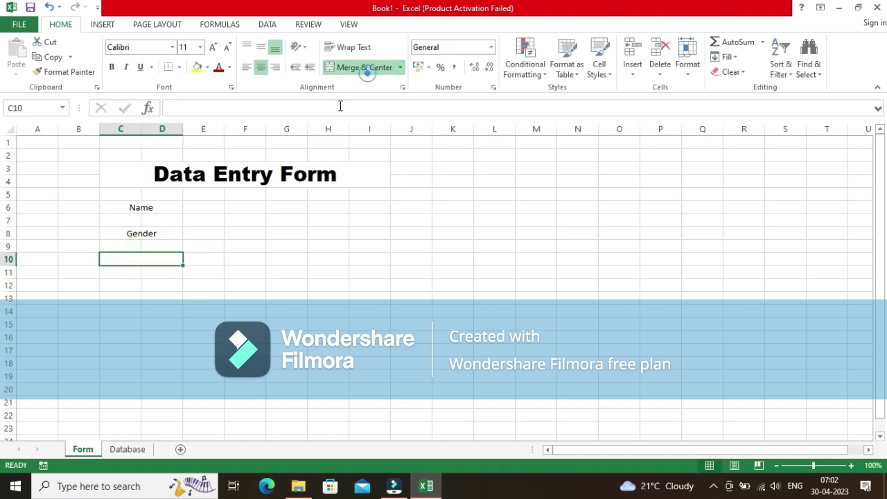
pyautogui.write('Quali')
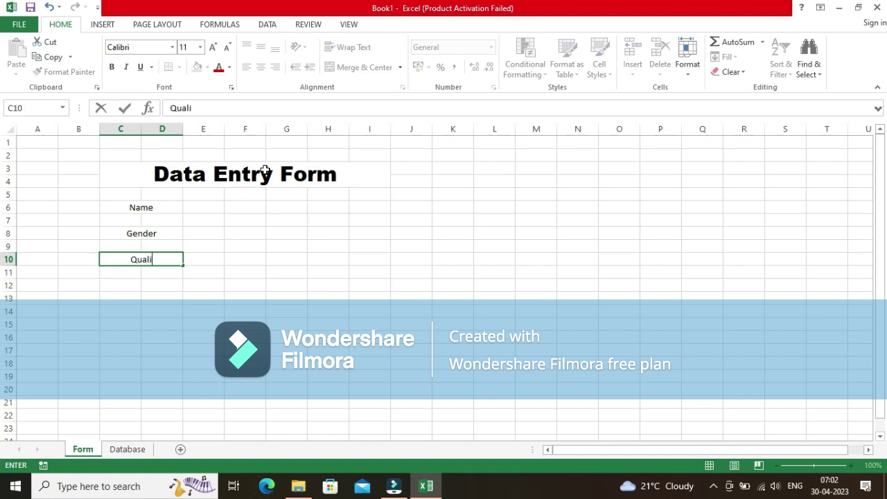
pyautogui.write('fication')
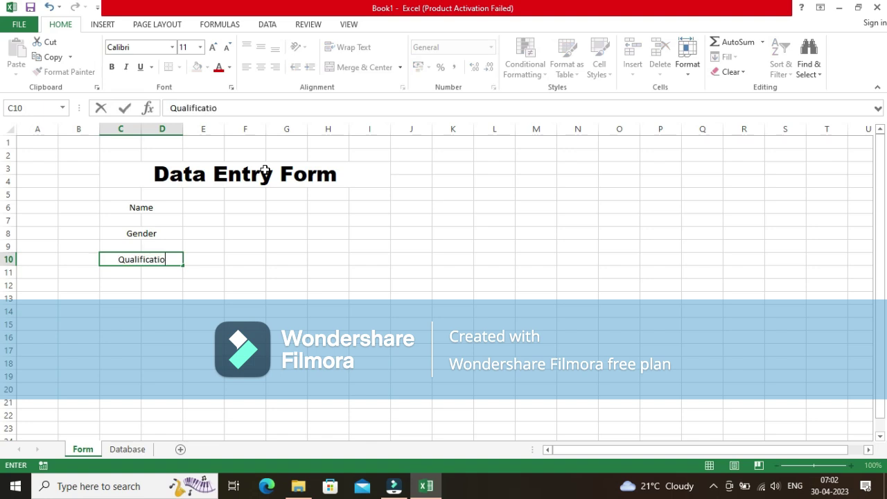
pyautogui.click(270, 258)
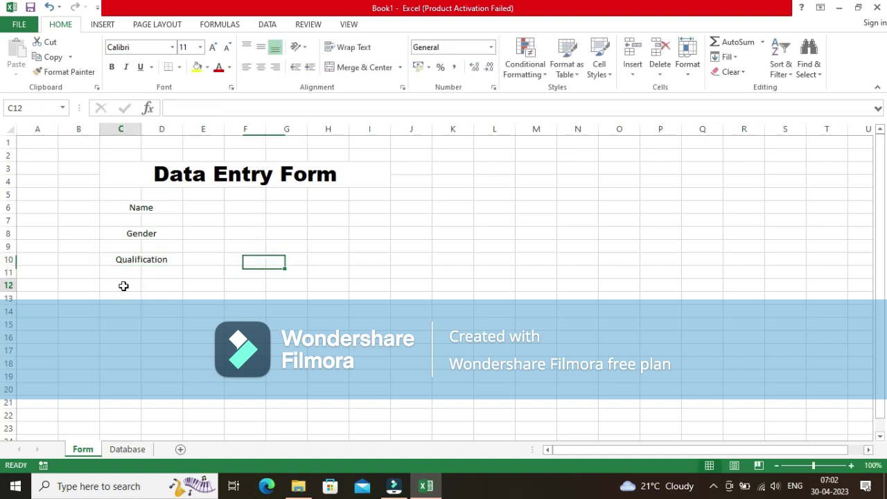
pyautogui.moveTo(123, 285); pyautogui.dragTo(159, 286)
pyautogui.click(365, 70)
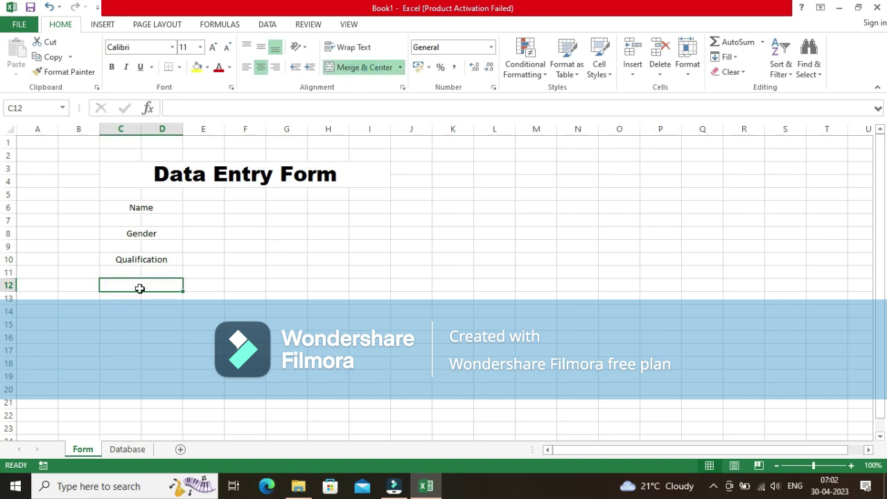
pyautogui.write('Cit')
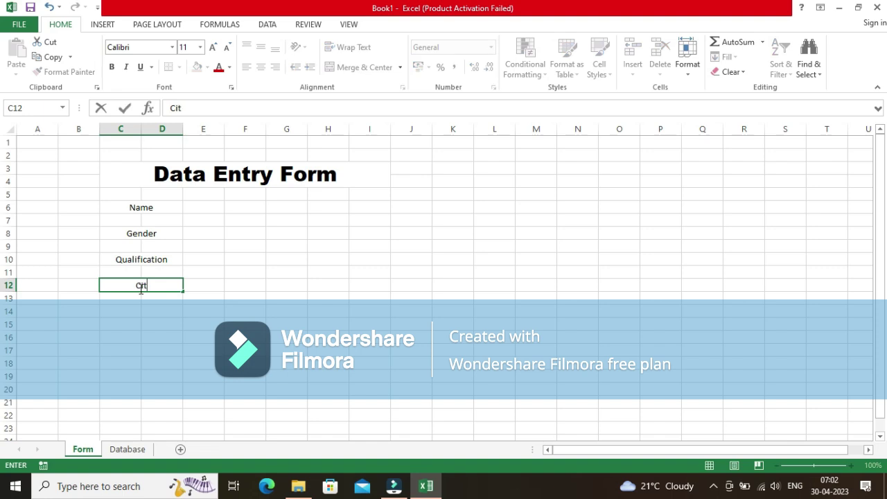
pyautogui.write('y')
# - Add merged, centred labels State in C14:D14 and Country in C16:D16
pyautogui.moveTo(128, 309); pyautogui.dragTo(169, 310)
pyautogui.click(365, 70)
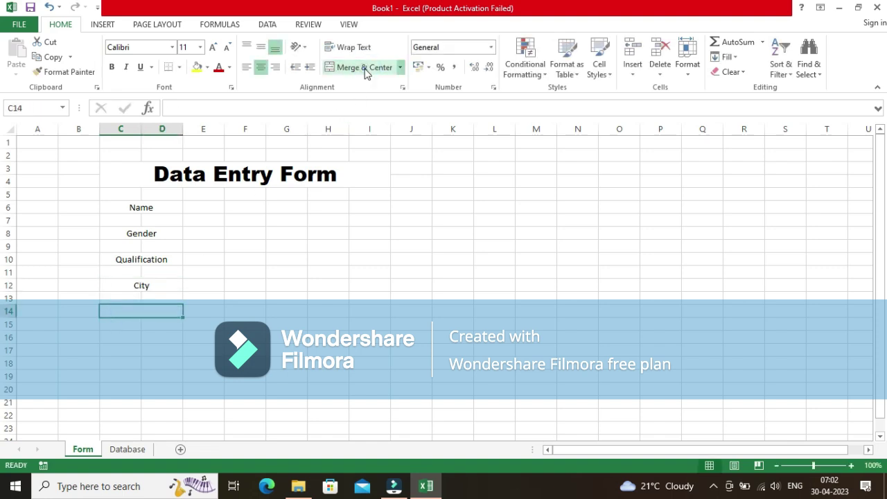
pyautogui.write('Stst')
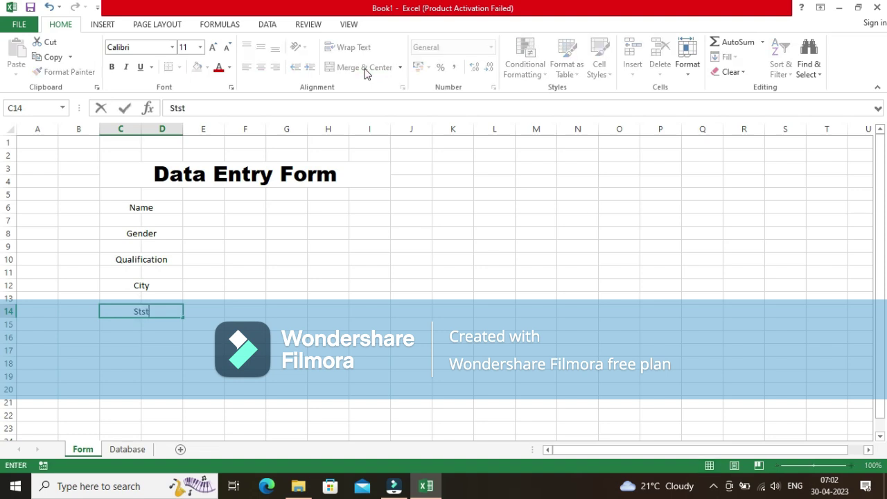
pyautogui.press('BackSpace')
pyautogui.press('BackSpace')
pyautogui.write('ate')
pyautogui.moveTo(131, 335); pyautogui.dragTo(150, 337)
pyautogui.click(365, 69)
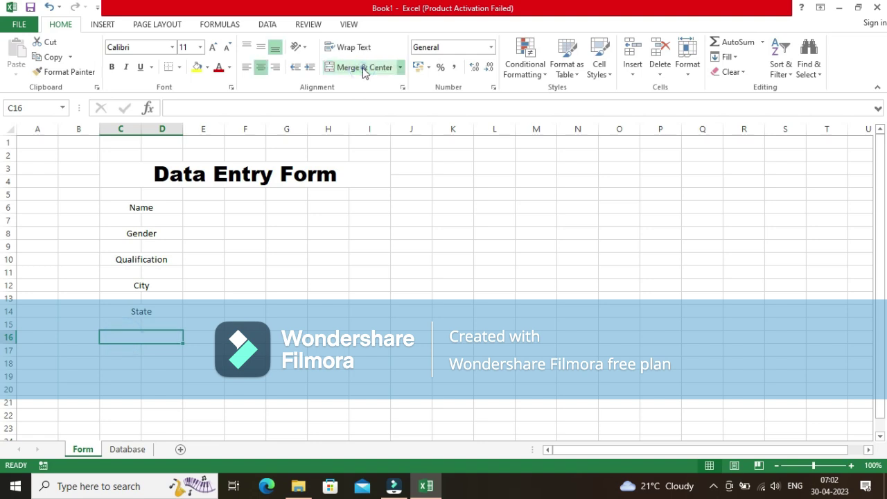
pyautogui.write('Country')
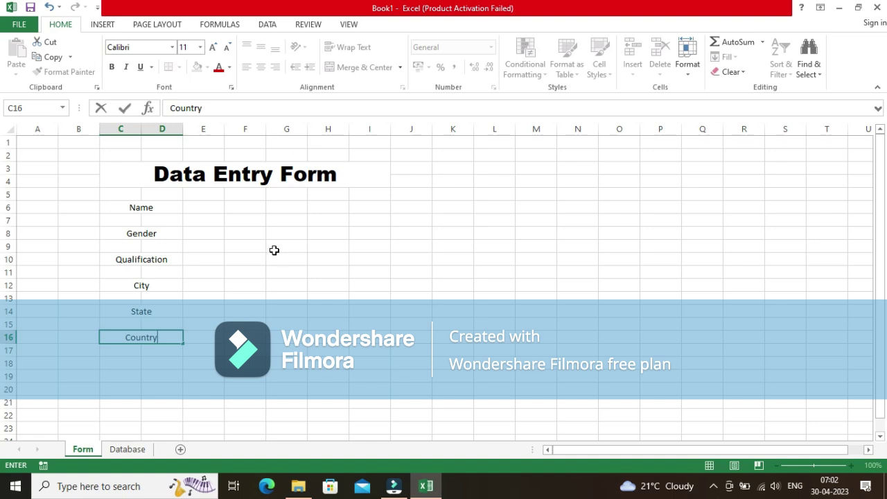
pyautogui.click(300, 320)
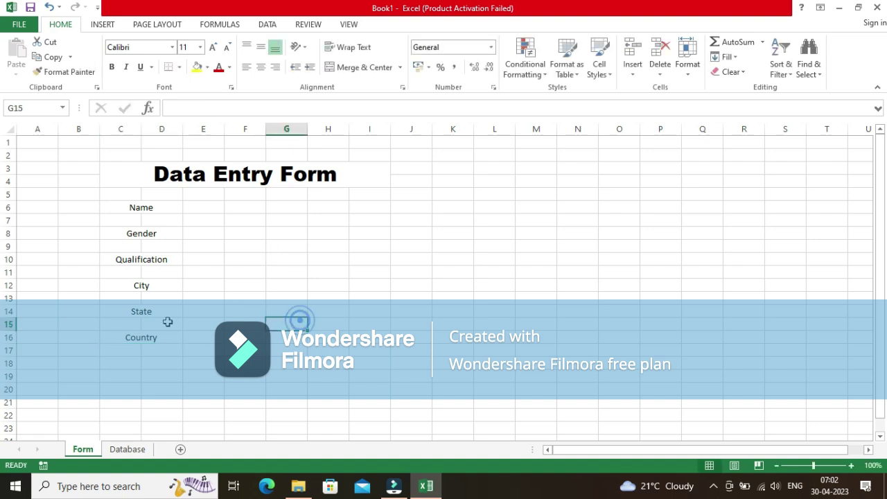
# - Start a multi-selection of the form labels with Name and Gender
pyautogui.click(138, 208)
pyautogui.click(415, 275)
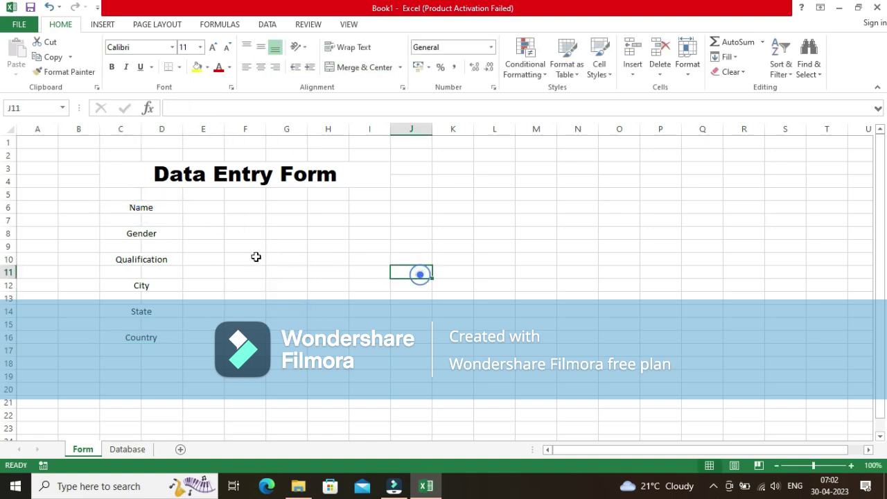
pyautogui.click(161, 212)
pyautogui.keyDown('ctrl'); pyautogui.click(154, 234); pyautogui.keyUp('ctrl')
# - Make all six labels left- and top-aligned, bold Arial Black size 12
pyautogui.keyDown('ctrl'); pyautogui.click(156, 259); pyautogui.keyUp('ctrl')
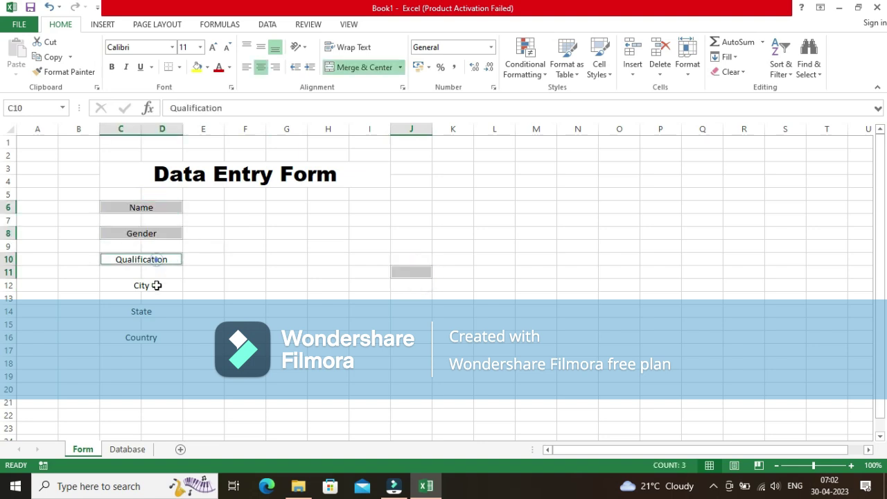
pyautogui.keyDown('ctrl'); pyautogui.click(156, 285); pyautogui.keyUp('ctrl')
pyautogui.keyDown('ctrl'); pyautogui.click(155, 311); pyautogui.keyUp('ctrl')
pyautogui.keyDown('ctrl'); pyautogui.click(157, 337); pyautogui.keyUp('ctrl')
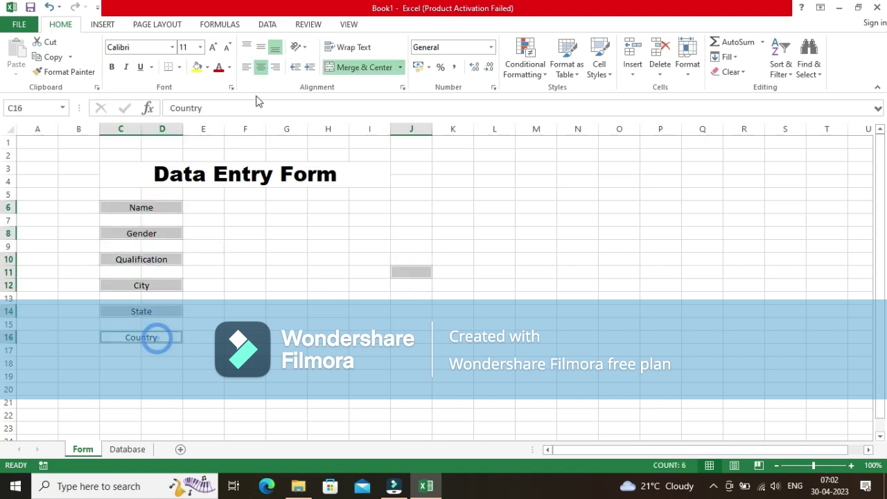
pyautogui.click(246, 68)
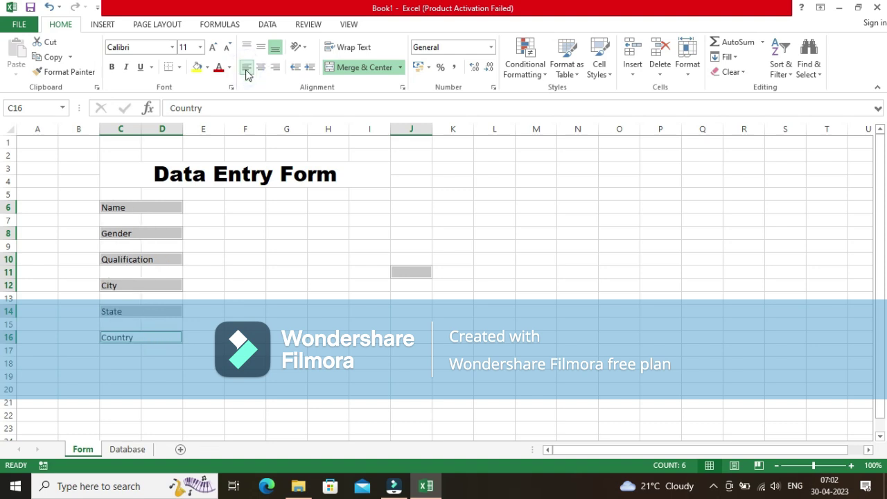
pyautogui.click(246, 46)
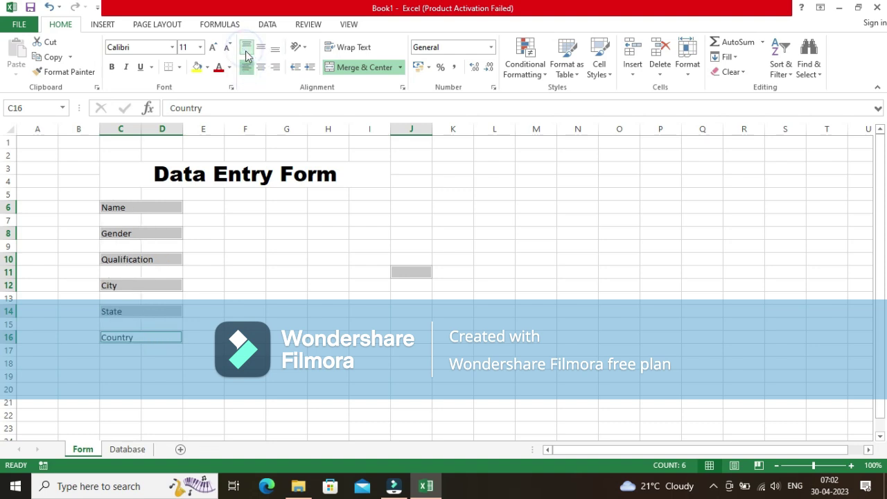
pyautogui.click(111, 67)
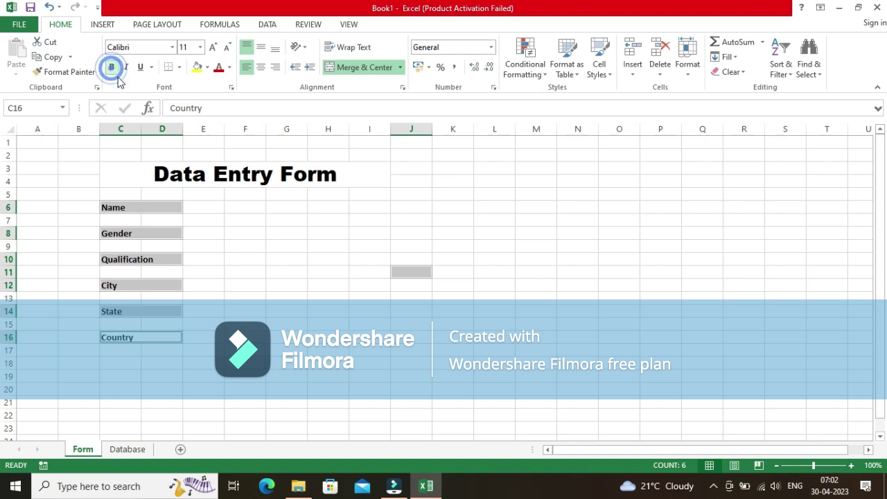
pyautogui.click(171, 48)
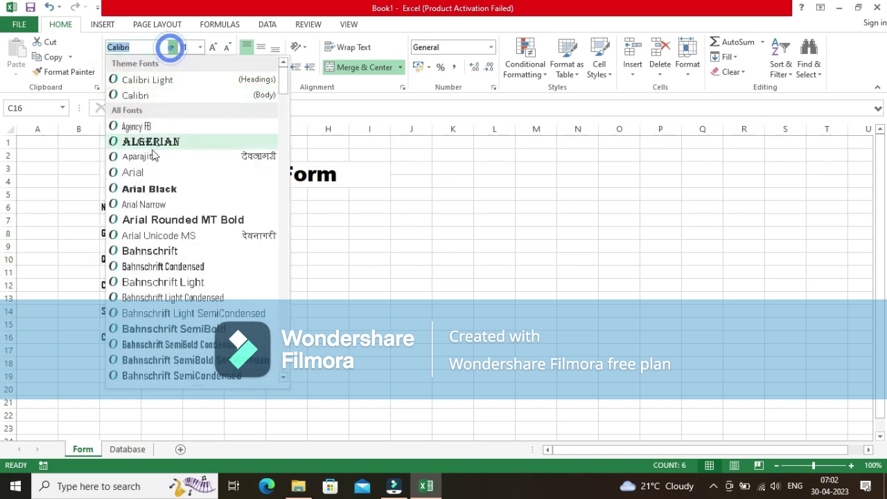
pyautogui.click(149, 187)
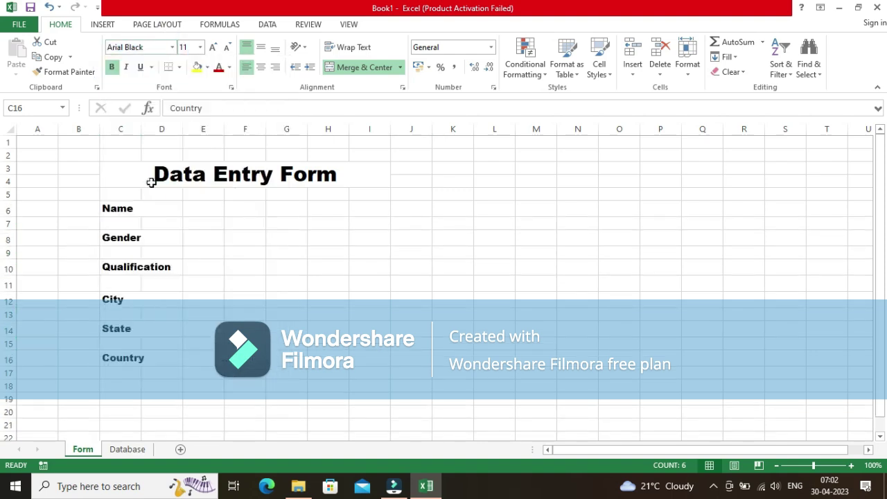
pyautogui.click(199, 47)
pyautogui.click(184, 112)
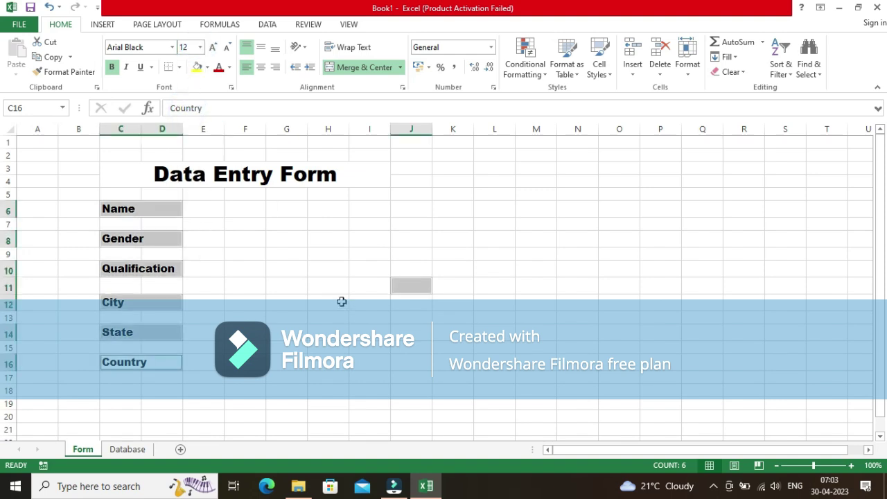
# - Fill the title block with grey Darker 35%
pyautogui.click(237, 176)
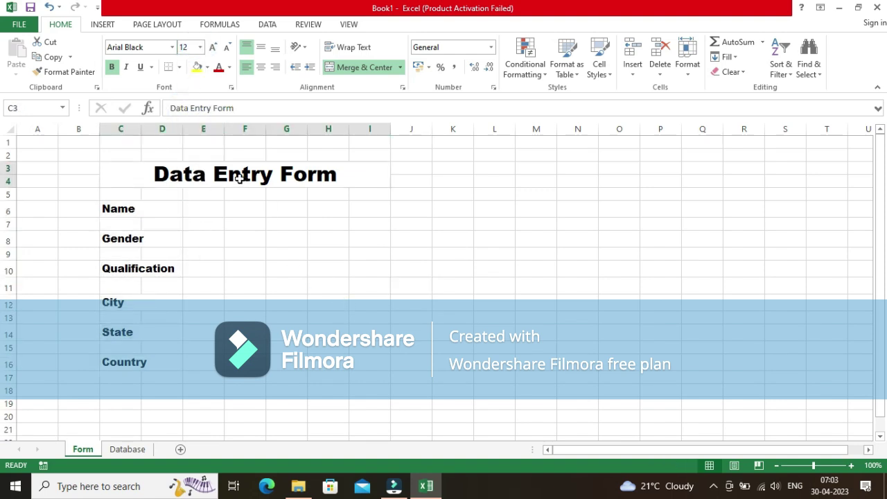
pyautogui.click(206, 67)
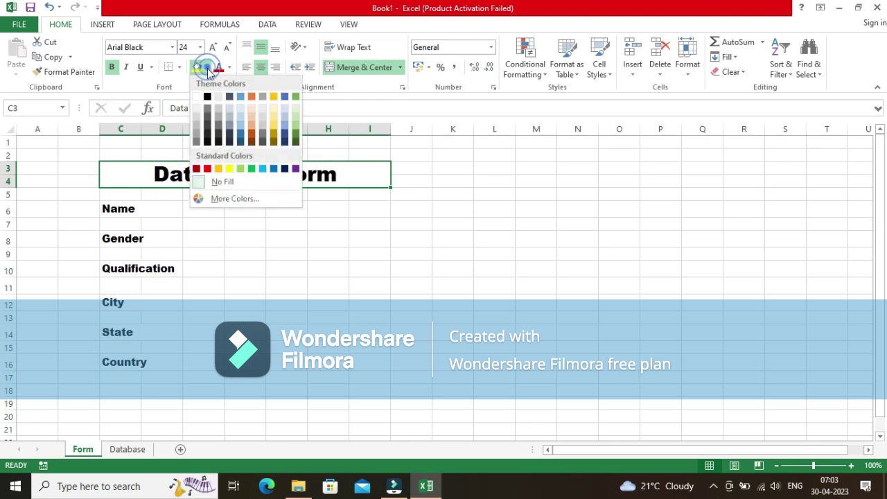
pyautogui.click(196, 132)
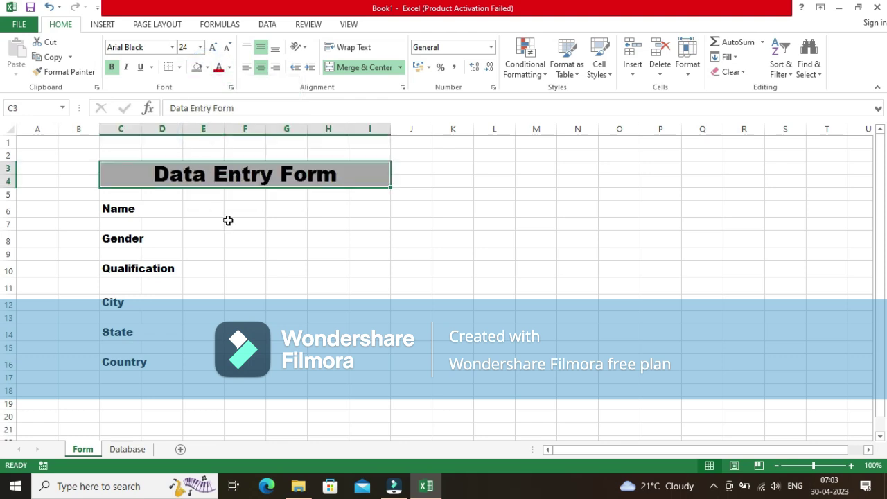
pyautogui.click(220, 253)
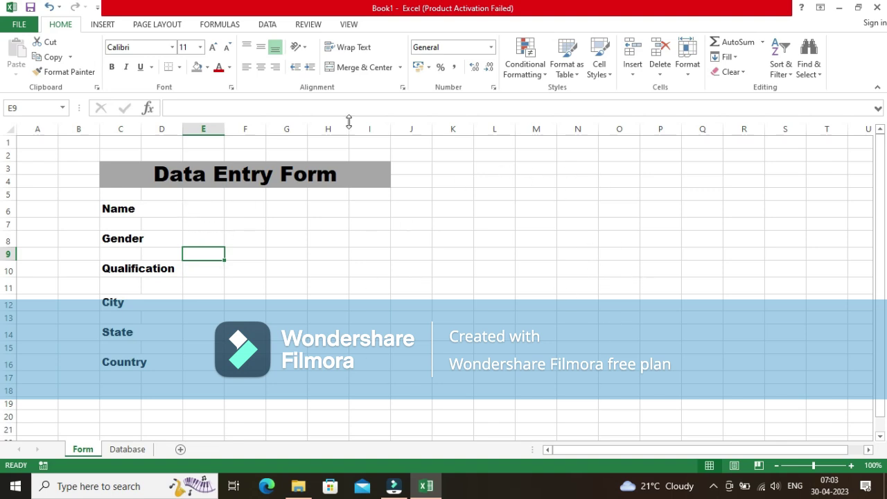
# - Turn off gridlines on the Form sheet from the View tab
pyautogui.click(350, 25)
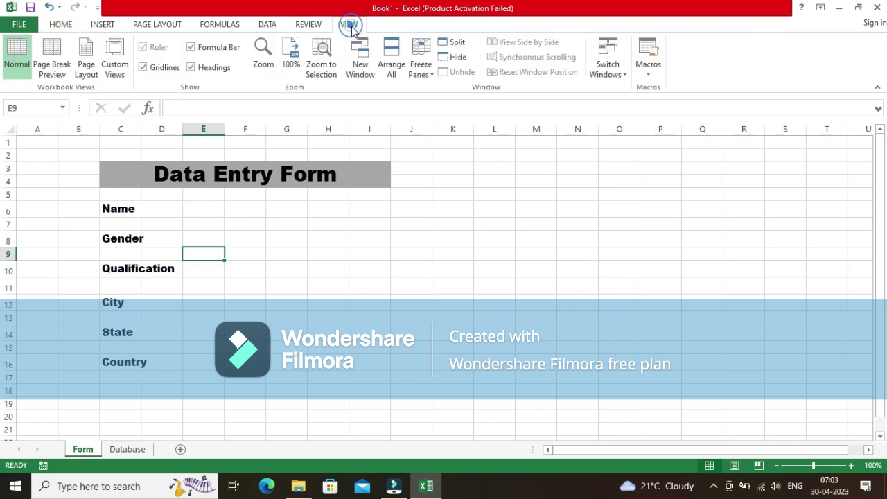
pyautogui.click(144, 68)
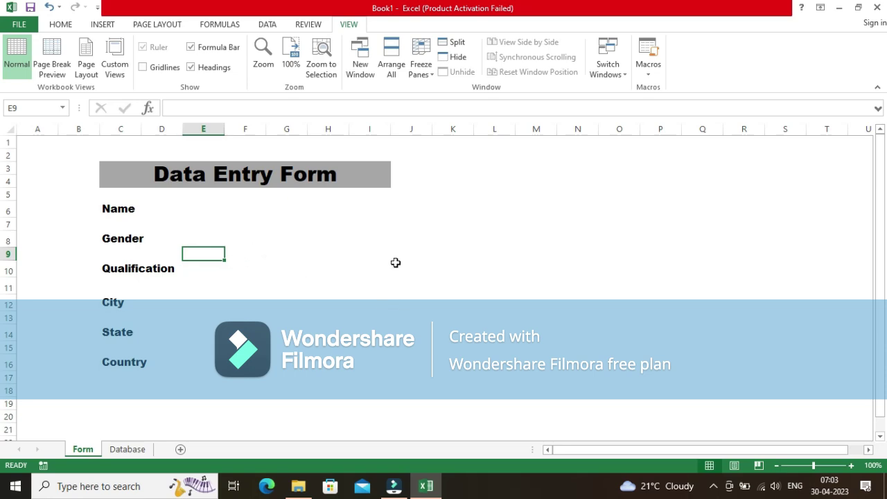
pyautogui.click(454, 270)
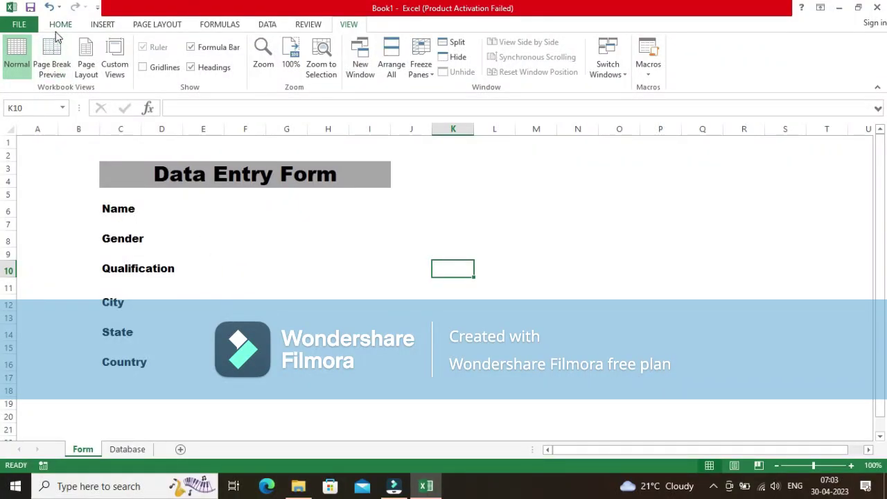
pyautogui.click(60, 25)
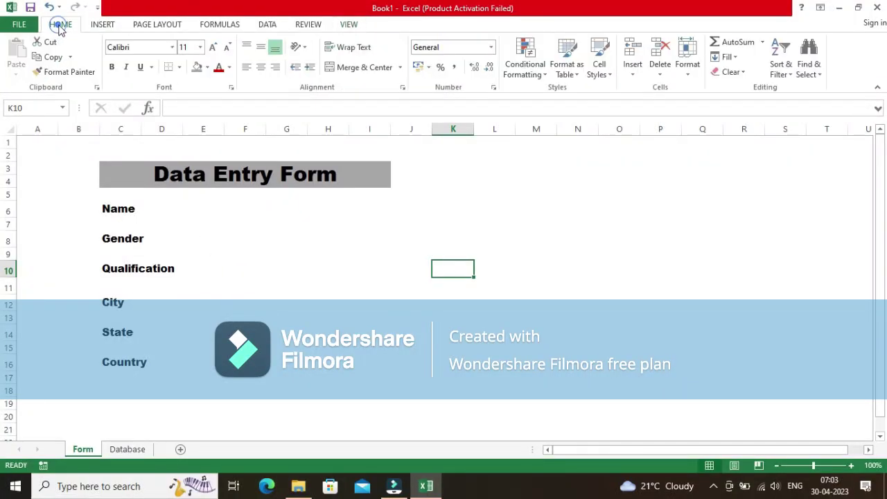
# - Fill the six label cells, Name through Country, with light blue
pyautogui.click(128, 211)
pyautogui.keyDown('ctrl'); pyautogui.click(141, 243); pyautogui.keyUp('ctrl')
pyautogui.keyDown('ctrl'); pyautogui.click(144, 273); pyautogui.keyUp('ctrl')
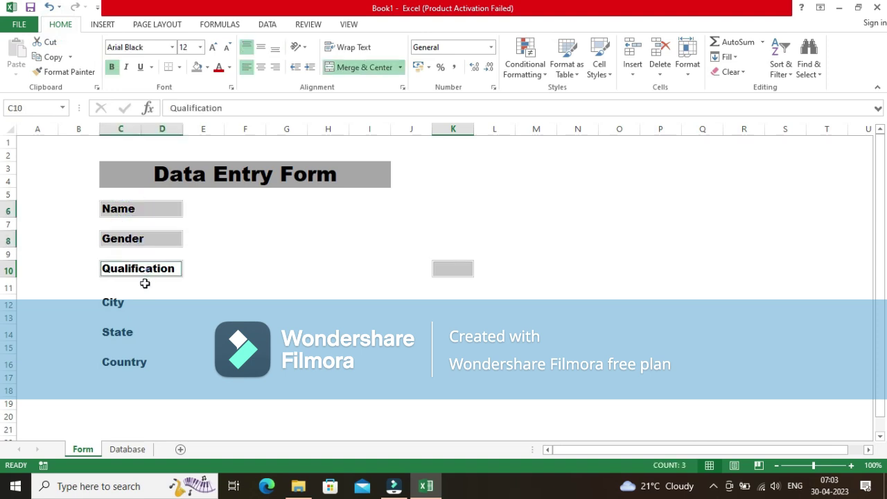
pyautogui.keyDown('ctrl'); pyautogui.click(130, 296); pyautogui.keyUp('ctrl')
pyautogui.keyDown('ctrl'); pyautogui.click(125, 333); pyautogui.keyUp('ctrl')
pyautogui.keyDown('ctrl'); pyautogui.click(126, 361); pyautogui.keyUp('ctrl')
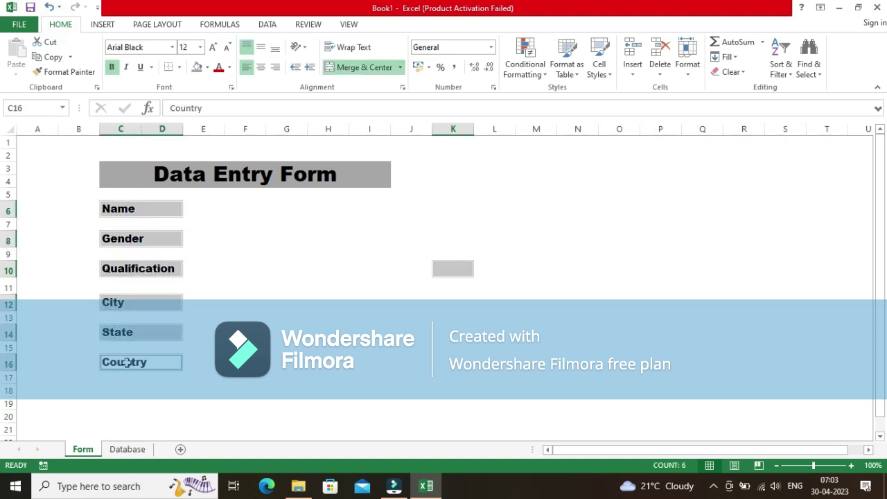
pyautogui.click(207, 67)
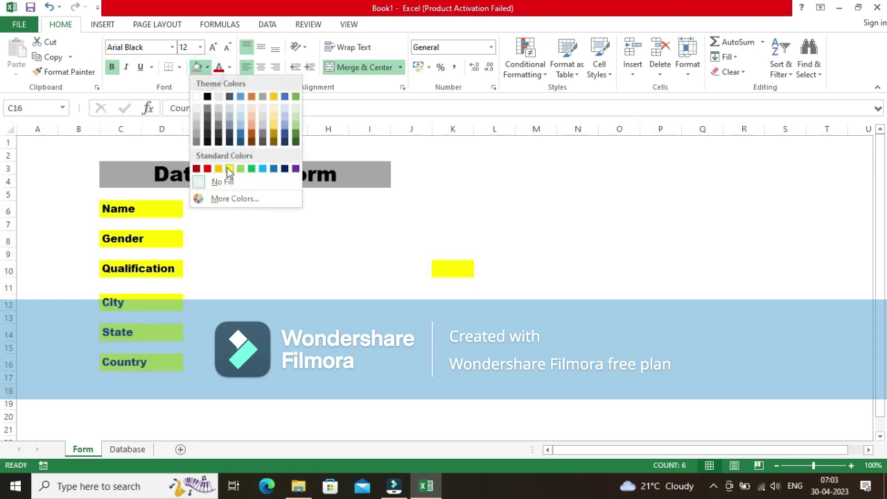
pyautogui.click(240, 130)
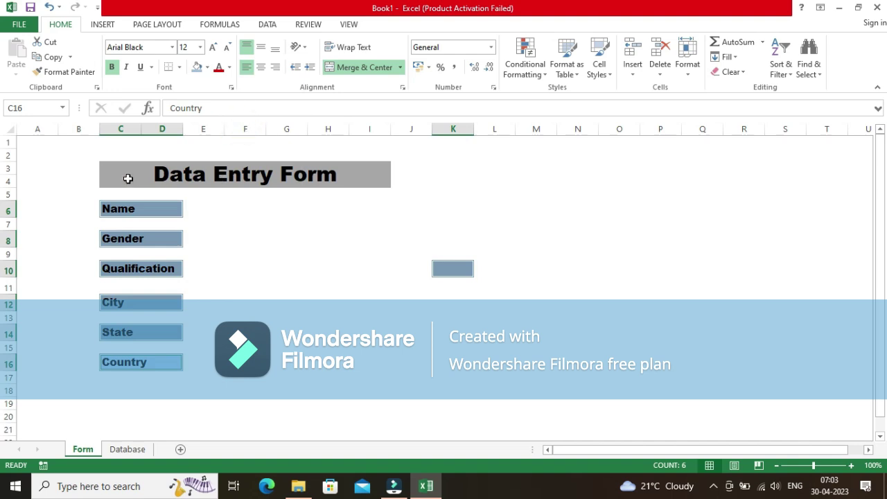
pyautogui.click(257, 383)
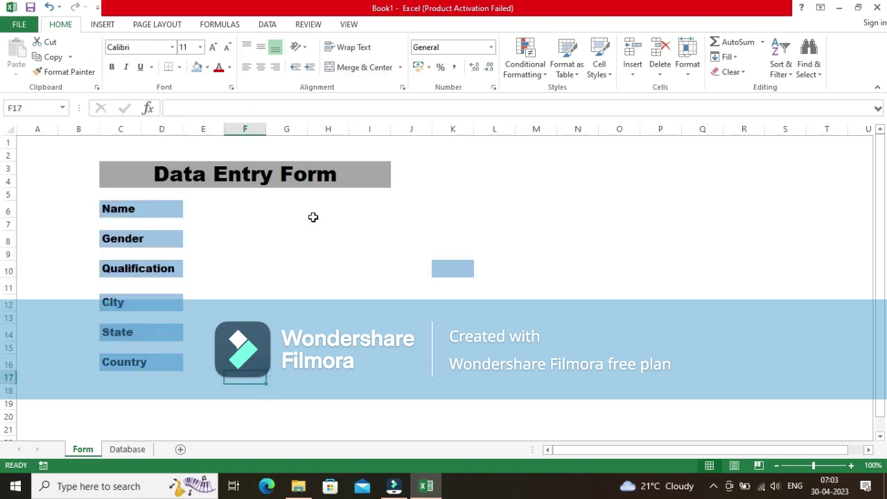
# - Enable the Developer tab through Customize the Ribbon
pyautogui.rightClick(851, 77)
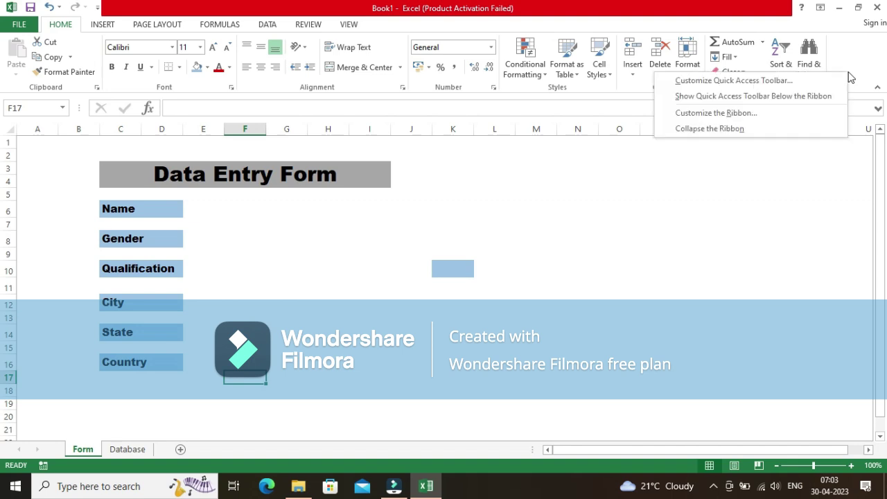
pyautogui.click(737, 116)
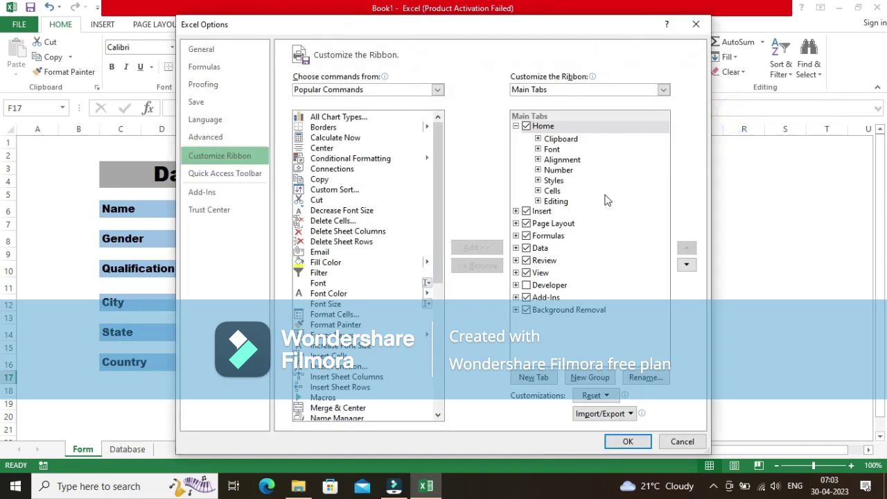
pyautogui.click(526, 285)
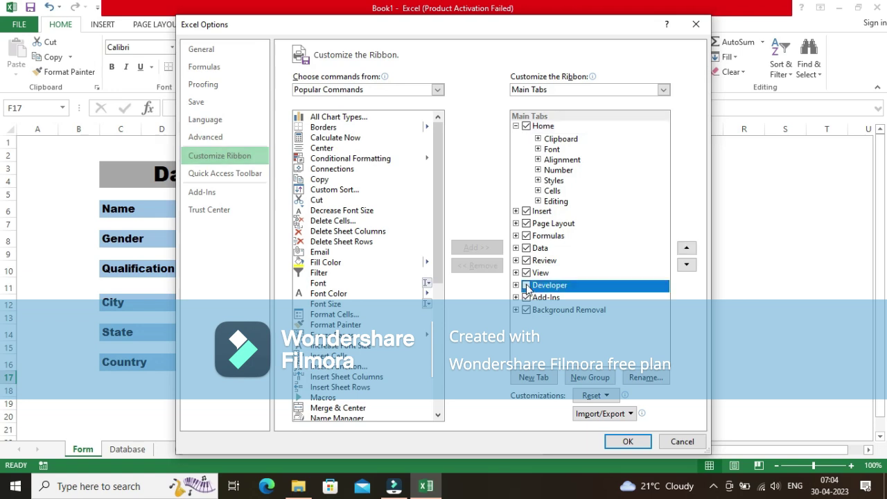
pyautogui.click(628, 442)
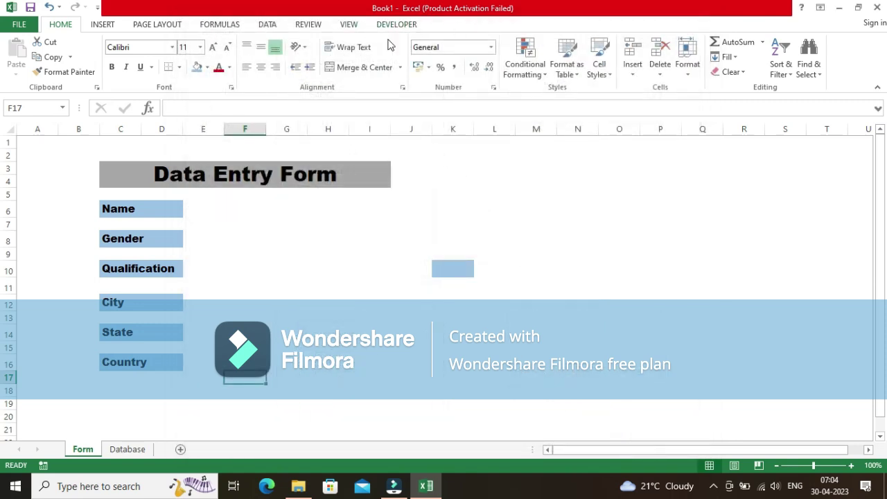
# - Draw an ActiveX text box beside the Name label
pyautogui.click(524, 194)
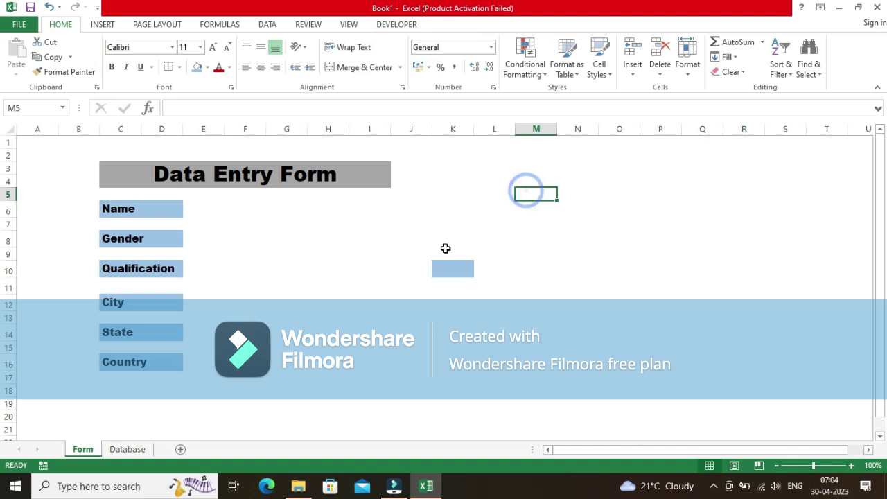
pyautogui.click(407, 26)
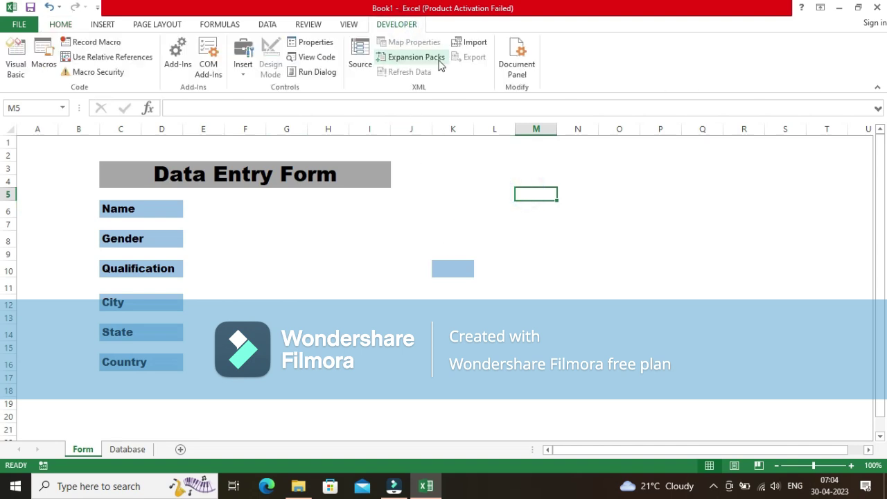
pyautogui.click(244, 75)
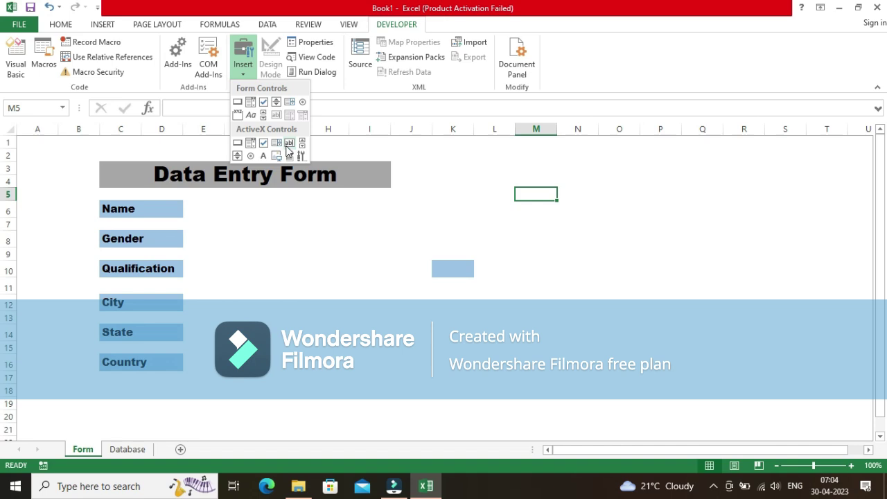
pyautogui.click(288, 145)
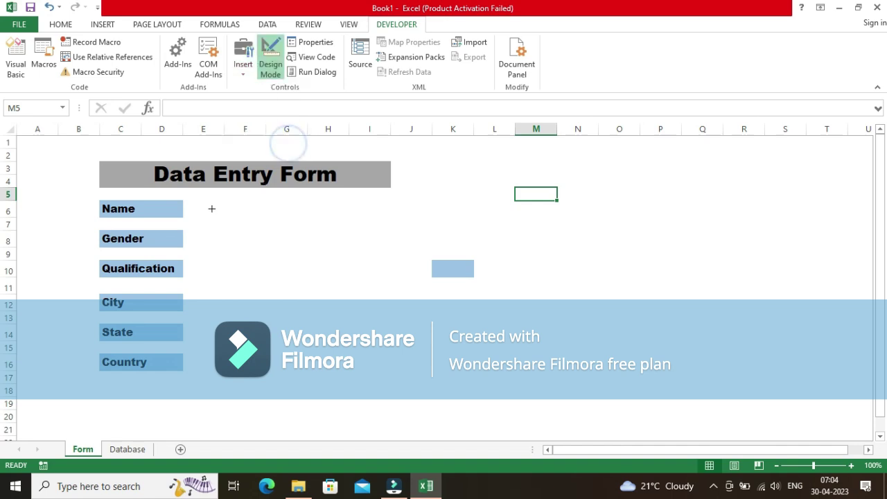
pyautogui.moveTo(205, 201)
pyautogui.mouseDown()
pyautogui.moveTo(235, 218)
pyautogui.moveTo(391, 218)
pyautogui.mouseUp()
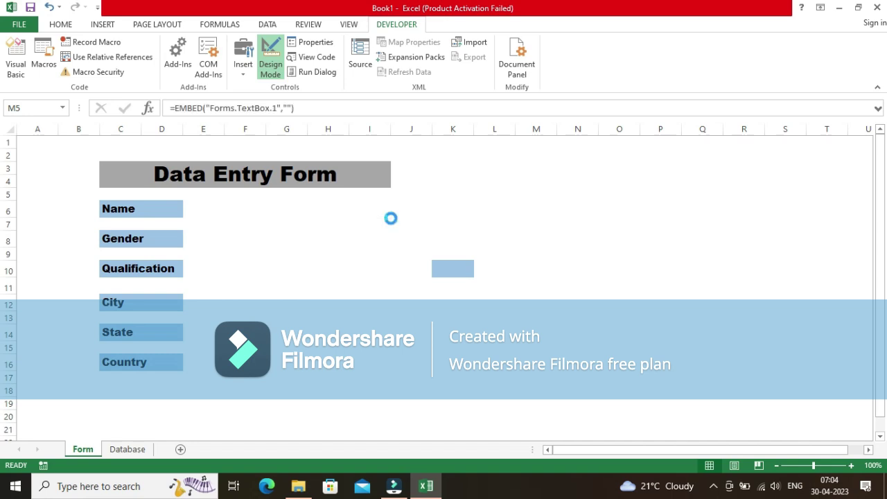
pyautogui.click(383, 265)
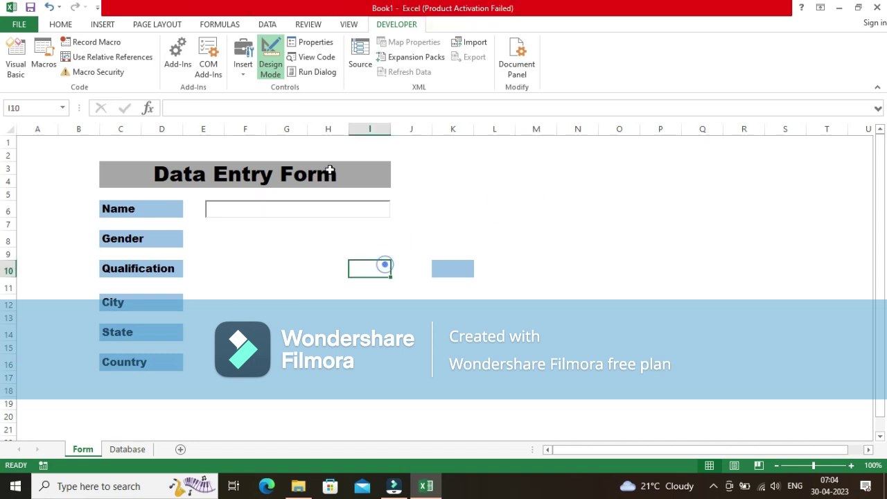
# - Draw an ActiveX combo box beside Qualification and a text box beside City
pyautogui.click(239, 69)
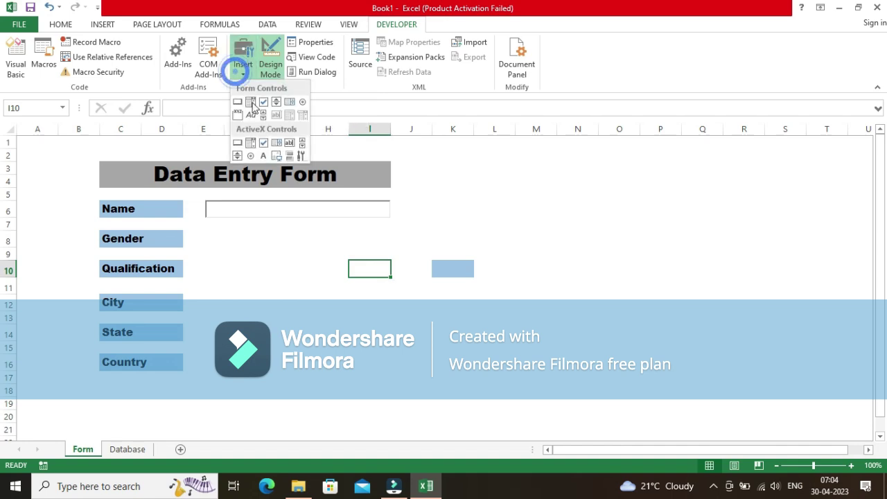
pyautogui.click(251, 147)
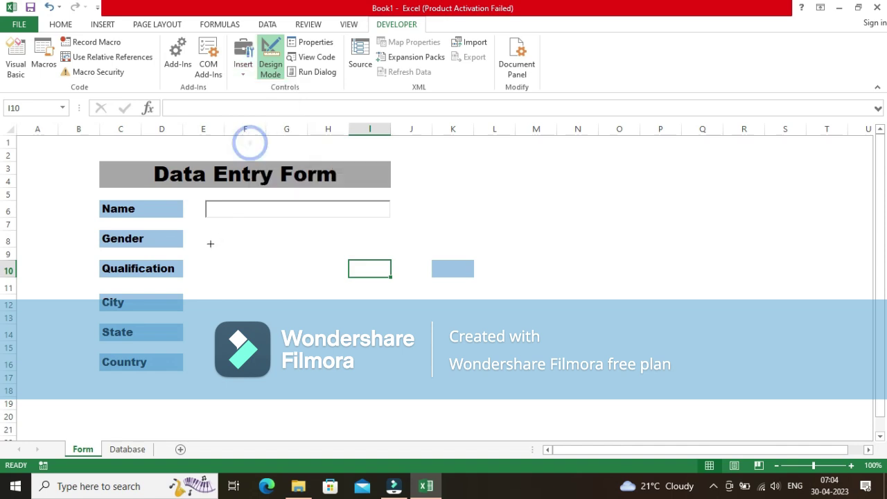
pyautogui.moveTo(212, 257)
pyautogui.mouseDown()
pyautogui.moveTo(253, 279)
pyautogui.moveTo(392, 276)
pyautogui.mouseUp()
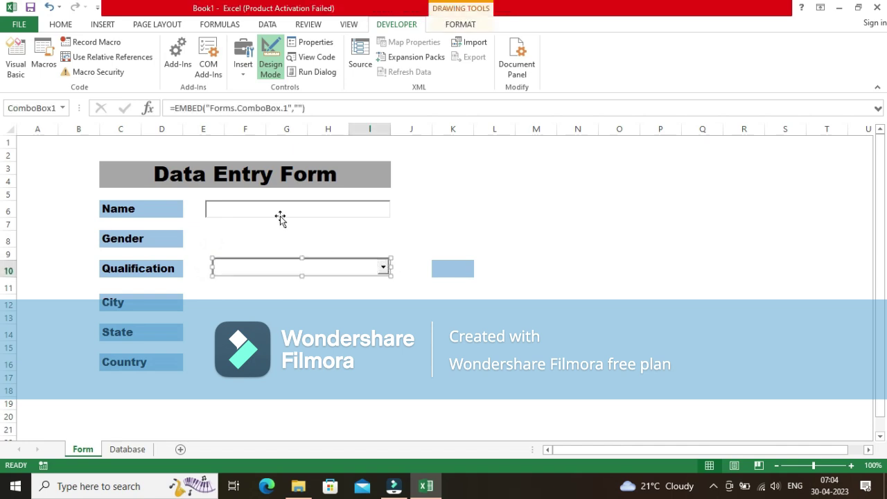
pyautogui.click(244, 69)
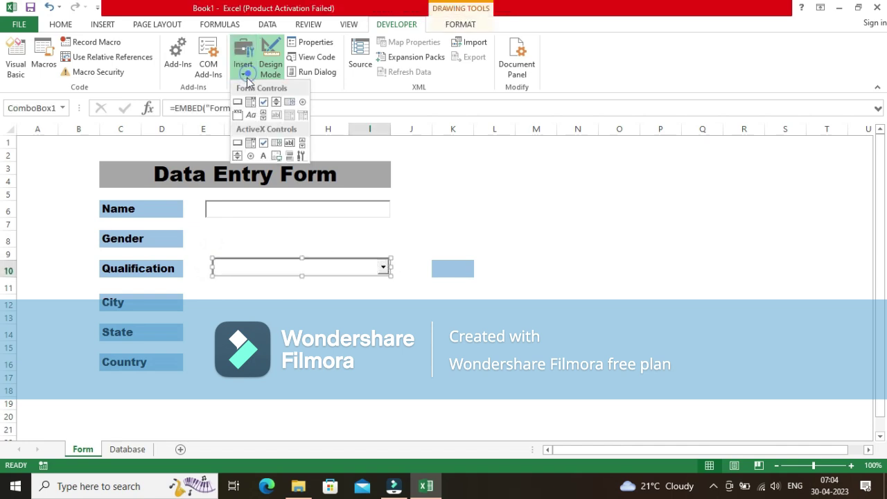
pyautogui.click(290, 143)
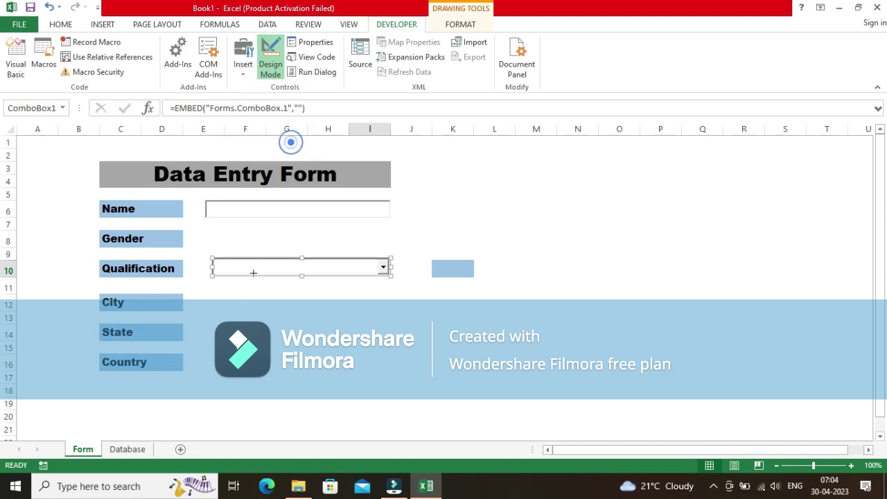
pyautogui.moveTo(214, 292); pyautogui.dragTo(388, 311)
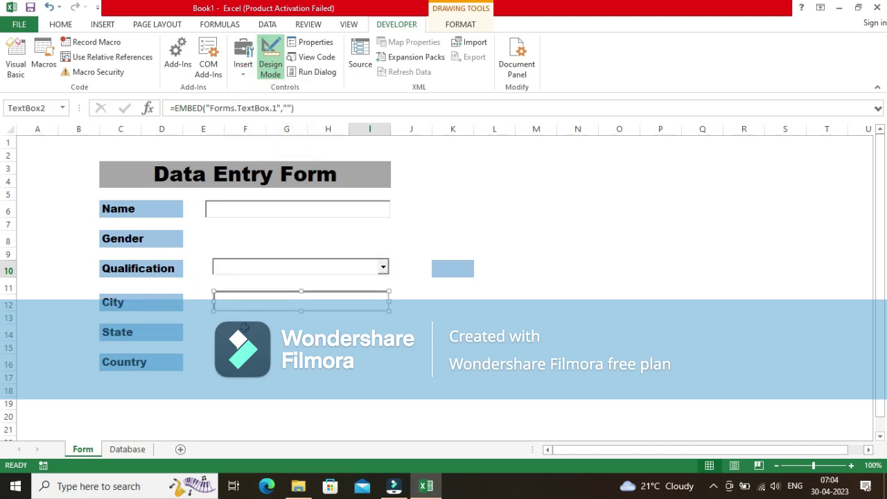
pyautogui.click(366, 348)
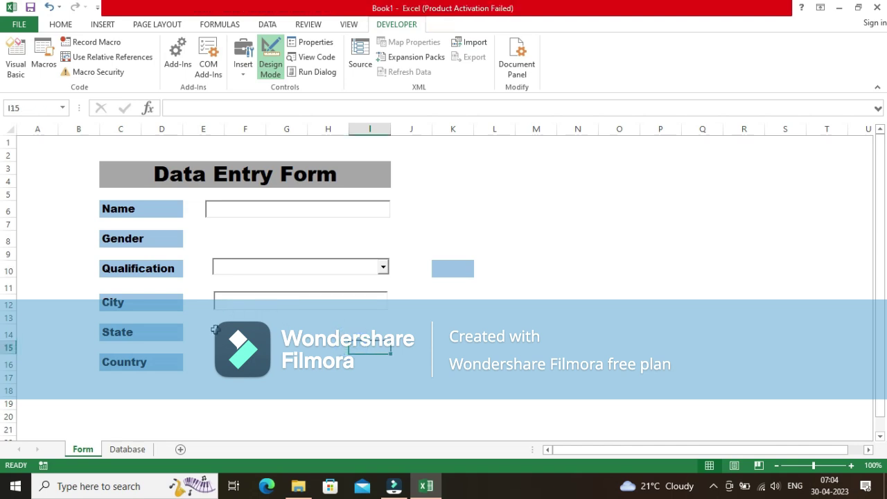
# - Draw ActiveX text boxes beside the State and Country labels
pyautogui.click(243, 61)
pyautogui.click(287, 145)
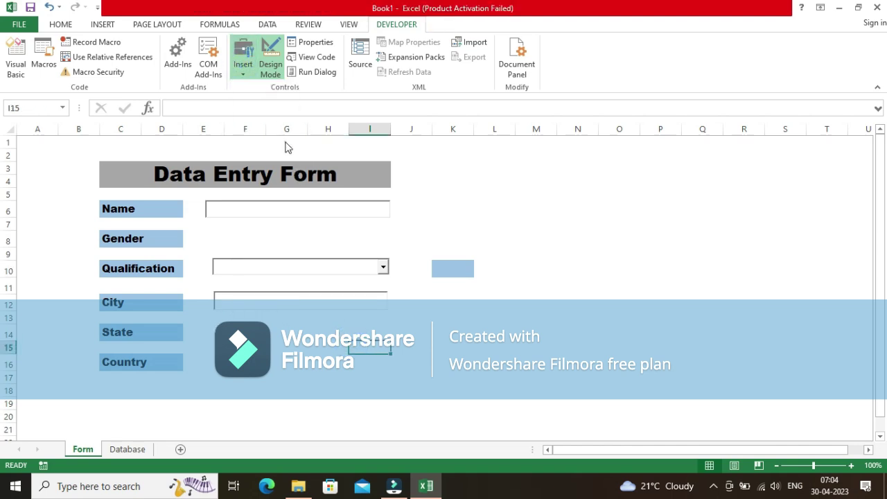
pyautogui.moveTo(212, 322); pyautogui.dragTo(385, 343)
pyautogui.click(242, 62)
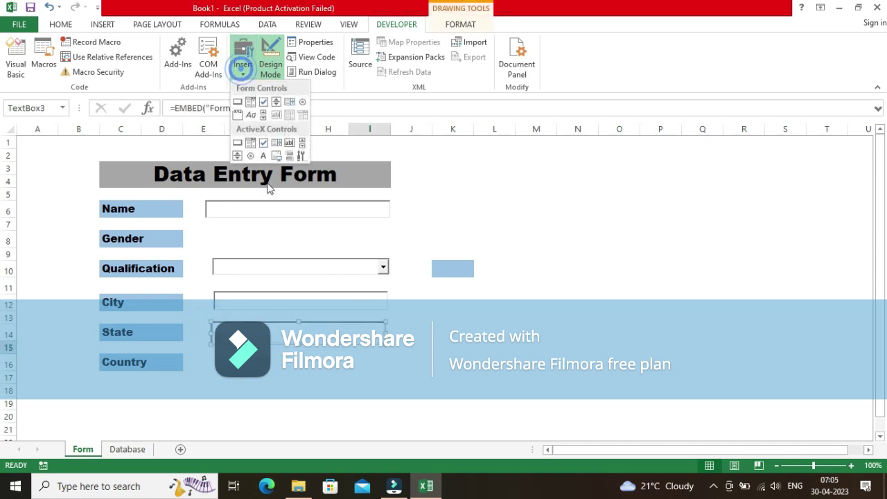
pyautogui.click(289, 145)
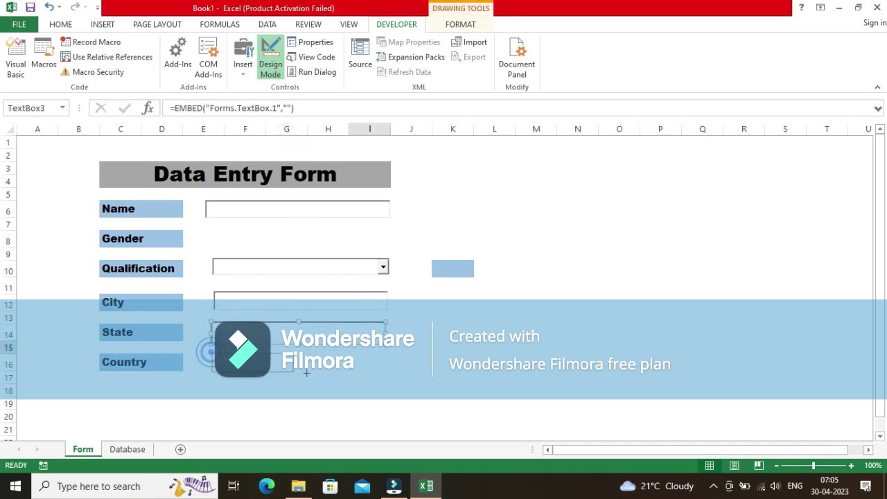
pyautogui.moveTo(212, 354); pyautogui.dragTo(381, 379)
pyautogui.click(447, 338)
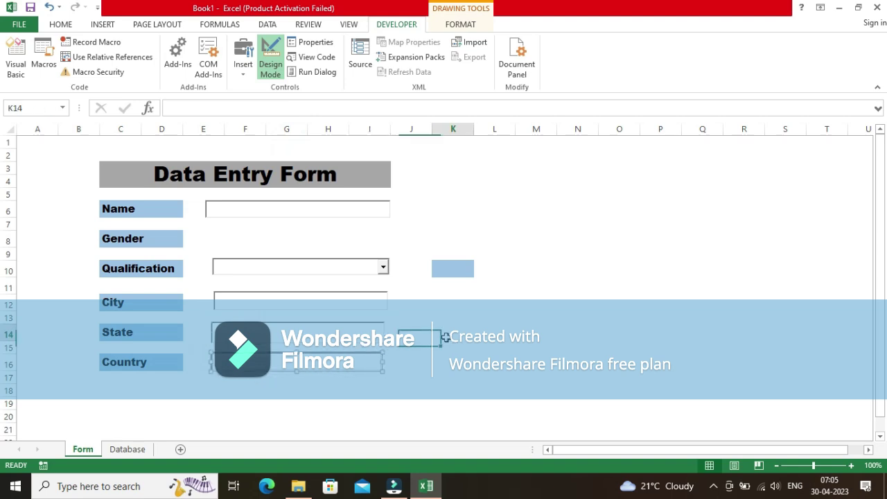
# - Fill cell K10 with white
pyautogui.click(449, 275)
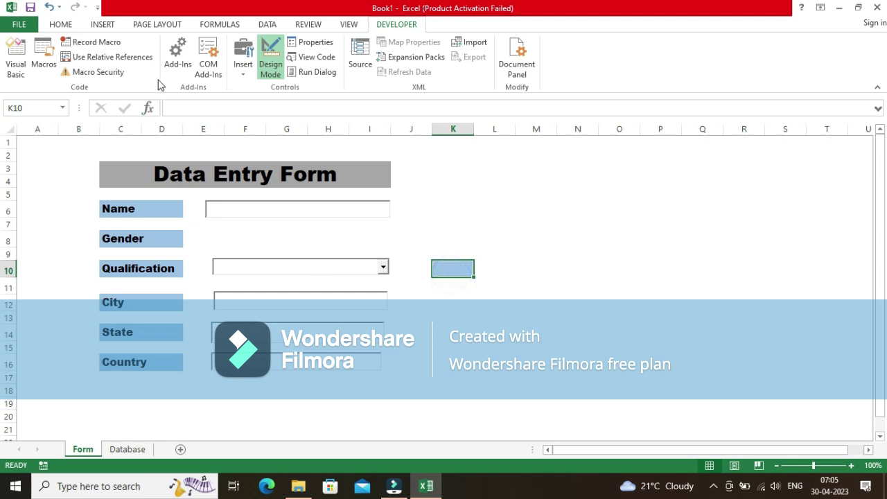
pyautogui.click(66, 25)
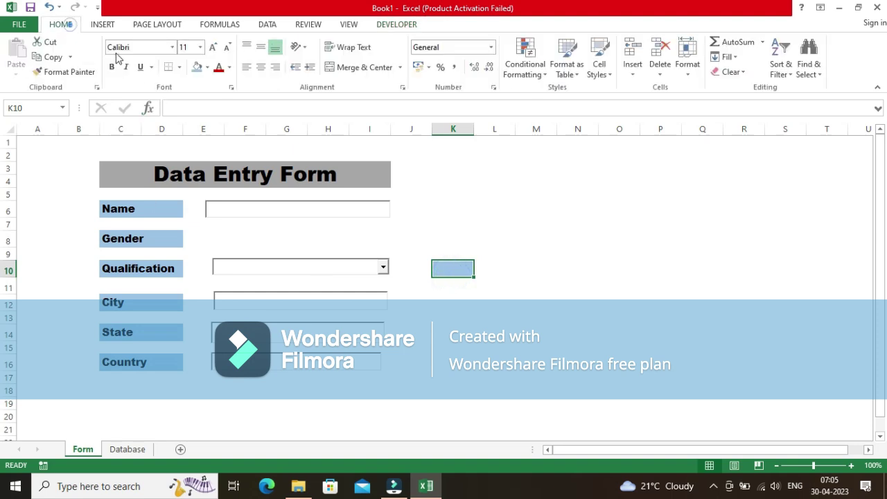
pyautogui.click(206, 67)
pyautogui.click(197, 97)
# - Draw two Form Control option buttons side by side in the Gender row
pyautogui.click(457, 284)
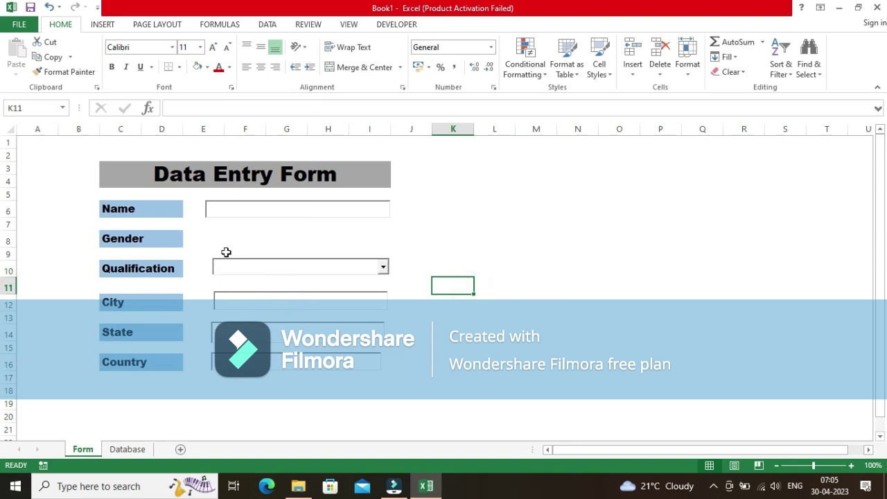
pyautogui.click(393, 26)
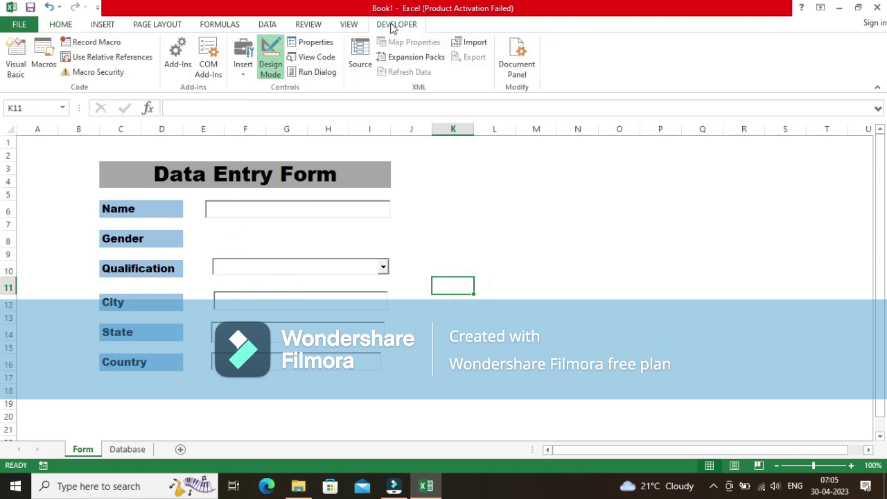
pyautogui.click(243, 64)
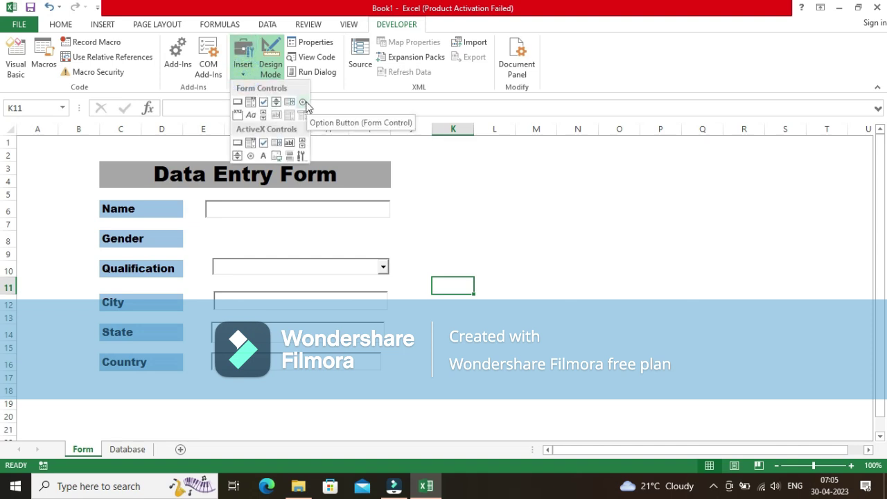
pyautogui.click(305, 102)
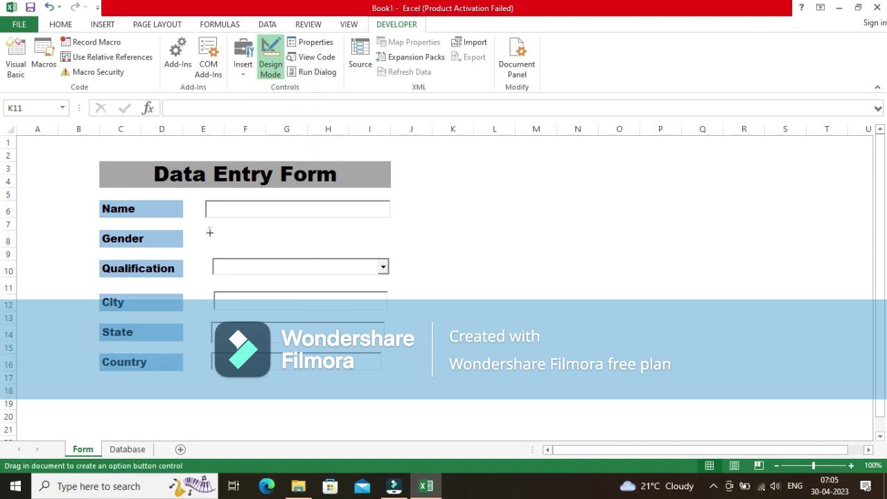
pyautogui.moveTo(210, 228); pyautogui.dragTo(296, 244)
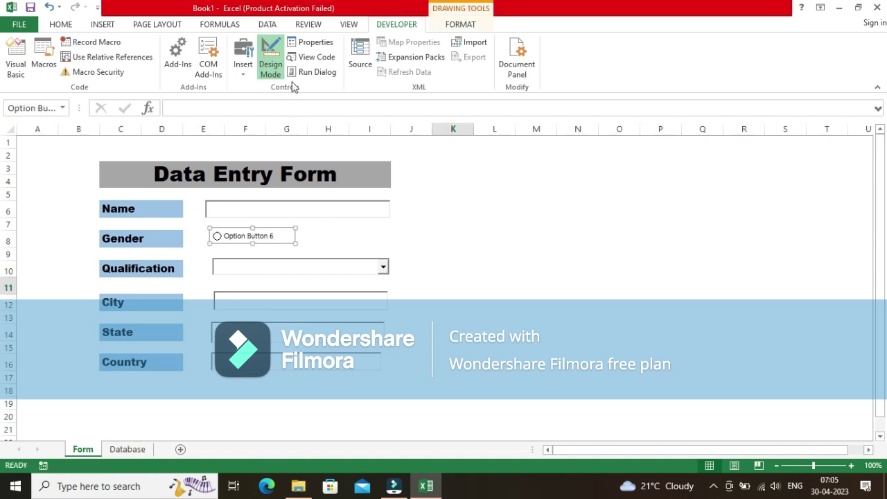
pyautogui.click(242, 63)
pyautogui.click(306, 103)
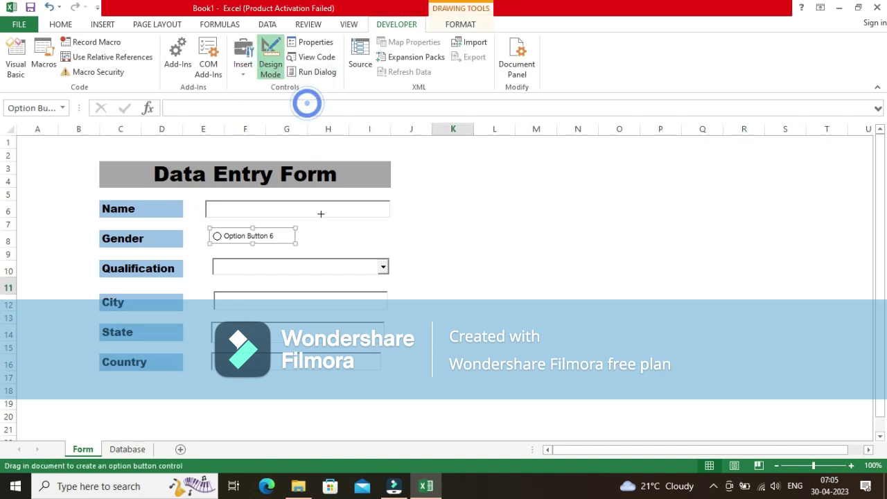
pyautogui.moveTo(301, 229); pyautogui.dragTo(382, 247)
pyautogui.click(450, 272)
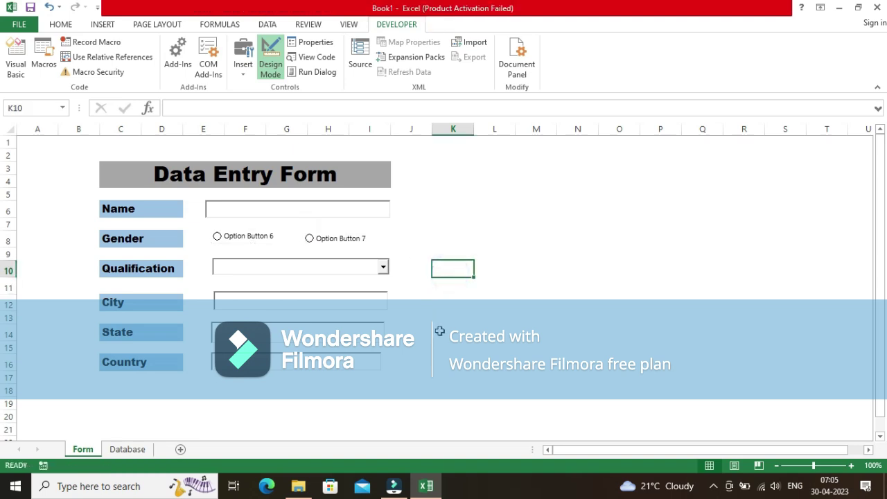
# - Select the Name, Qualification, City, State and Country input controls and Align Left
pyautogui.click(313, 366)
pyautogui.keyDown('ctrl'); pyautogui.click(303, 333); pyautogui.keyUp('ctrl')
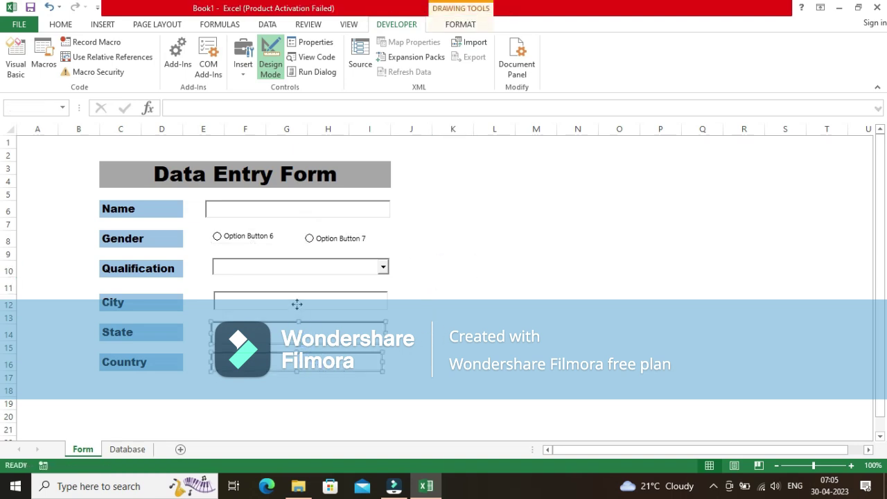
pyautogui.keyDown('ctrl'); pyautogui.click(298, 303); pyautogui.keyUp('ctrl')
pyautogui.keyDown('ctrl'); pyautogui.click(291, 271); pyautogui.keyUp('ctrl')
pyautogui.keyDown('ctrl'); pyautogui.click(290, 211); pyautogui.keyUp('ctrl')
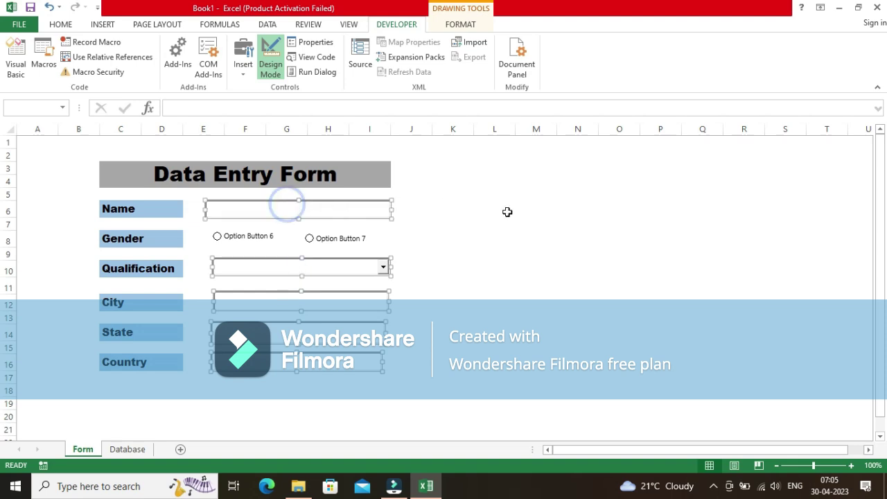
pyautogui.click(69, 26)
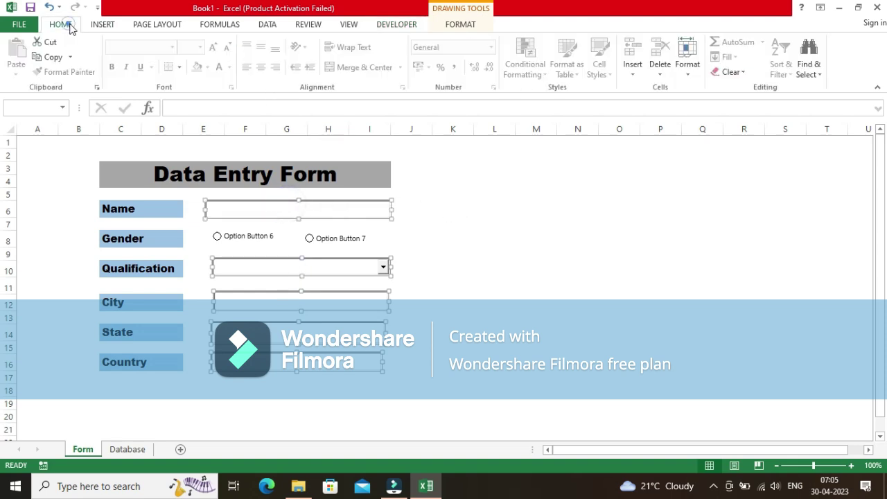
pyautogui.click(144, 26)
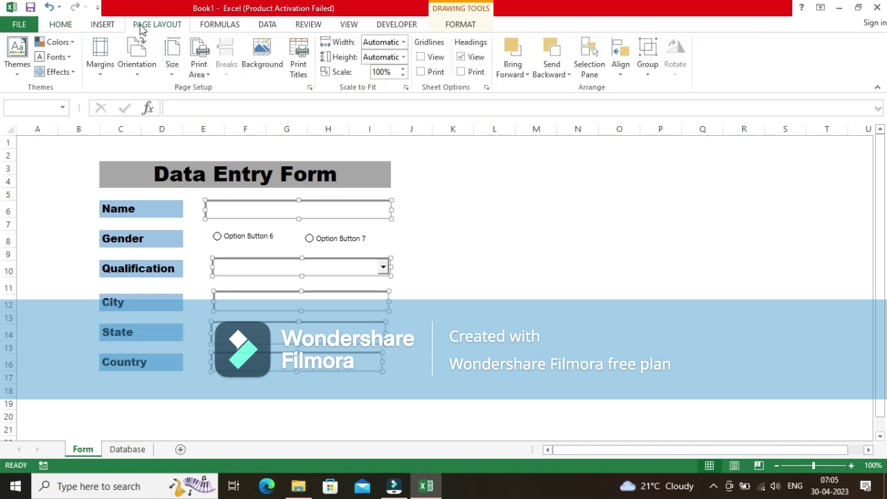
pyautogui.click(621, 69)
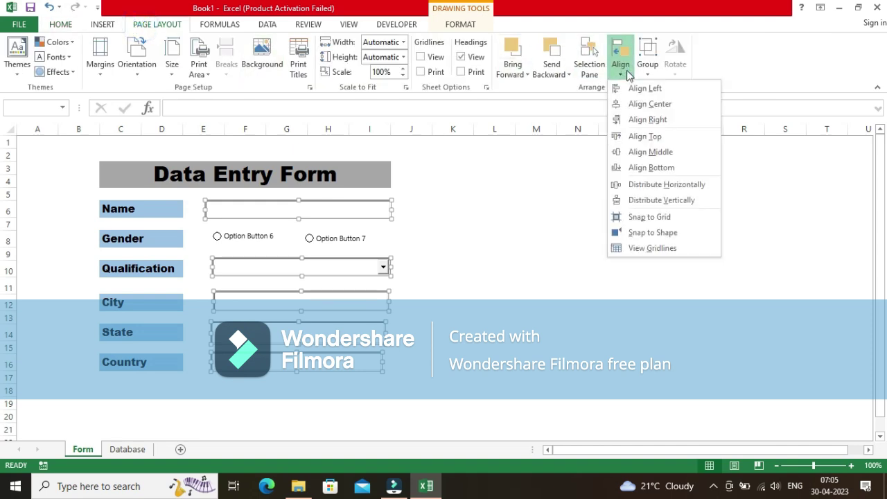
pyautogui.click(640, 88)
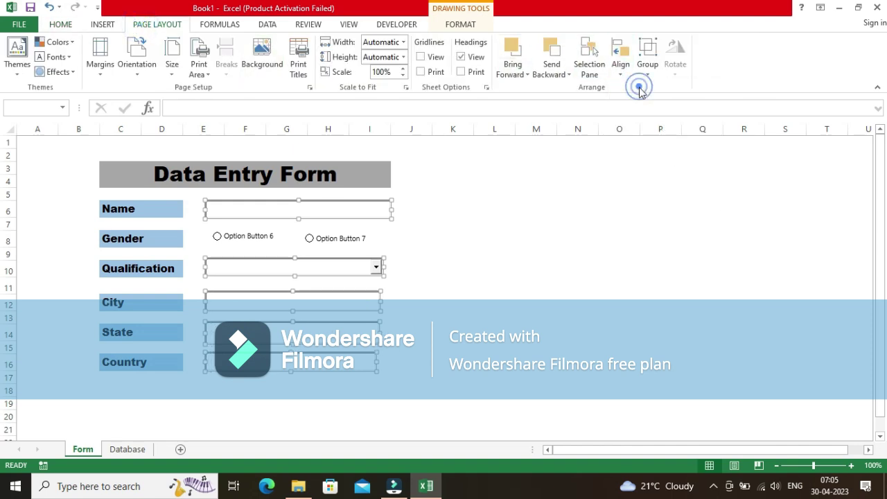
# - Resize the State, City and Name text boxes to one matching width
pyautogui.click(486, 271)
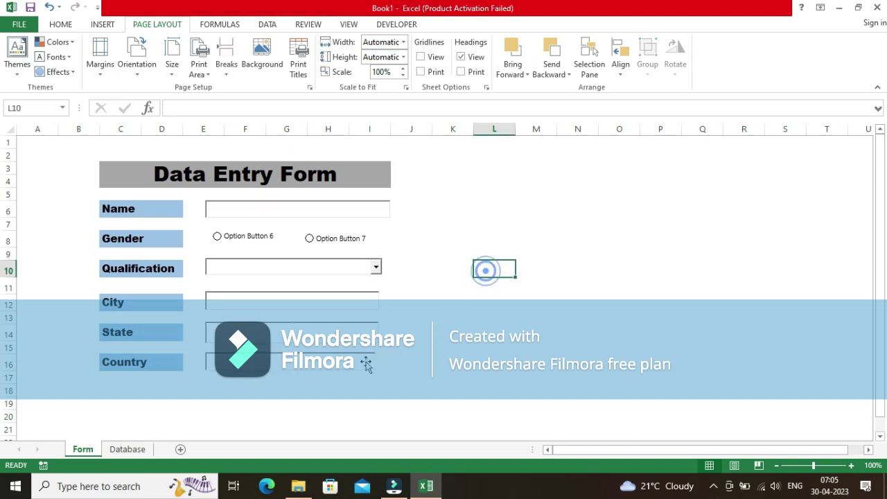
pyautogui.click(375, 361)
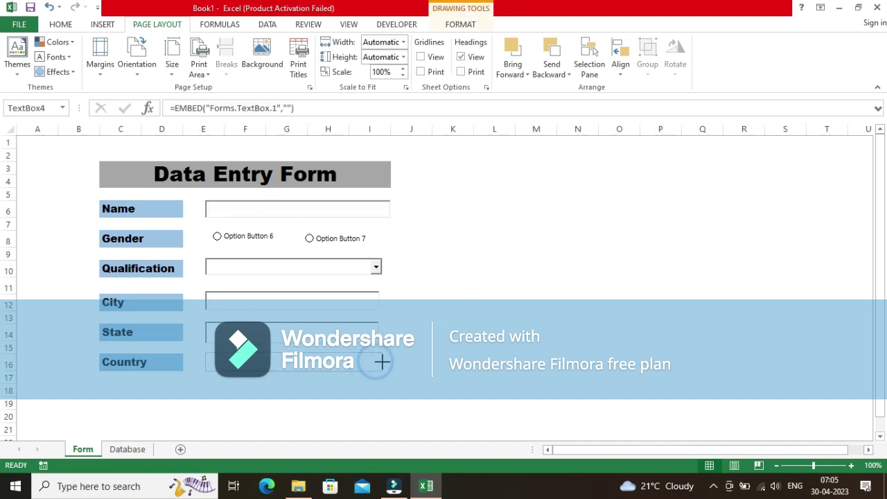
pyautogui.click(378, 329)
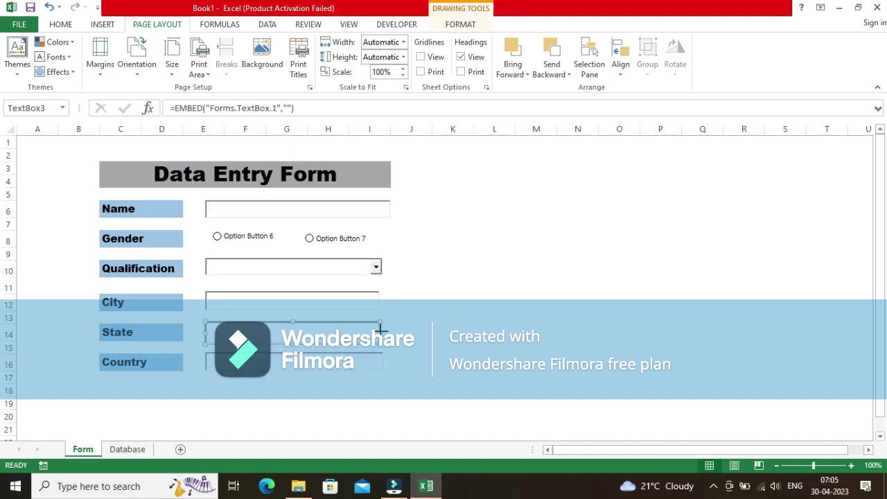
pyautogui.moveTo(377, 331); pyautogui.dragTo(384, 334)
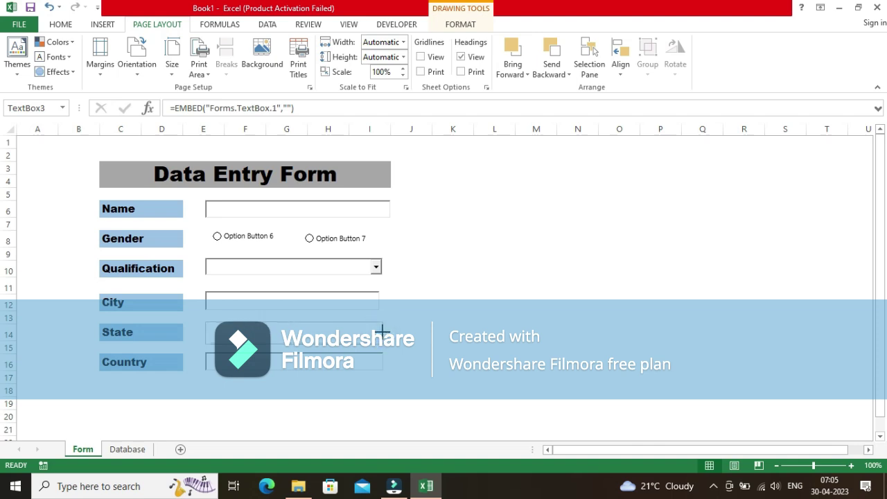
pyautogui.click(370, 298)
pyautogui.moveTo(381, 301); pyautogui.dragTo(383, 302)
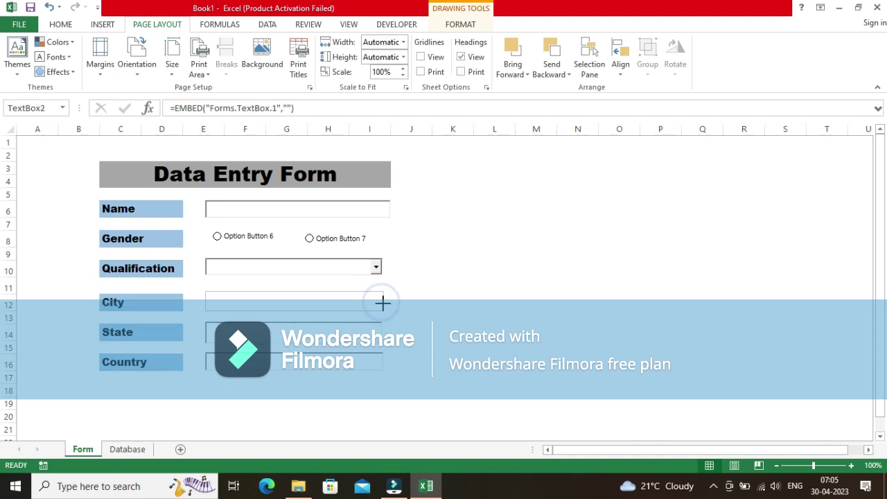
pyautogui.click(373, 264)
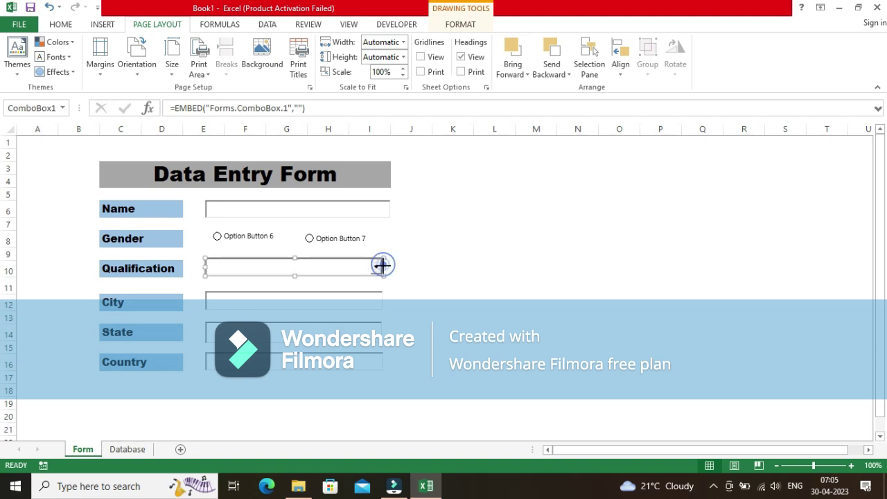
pyautogui.click(379, 210)
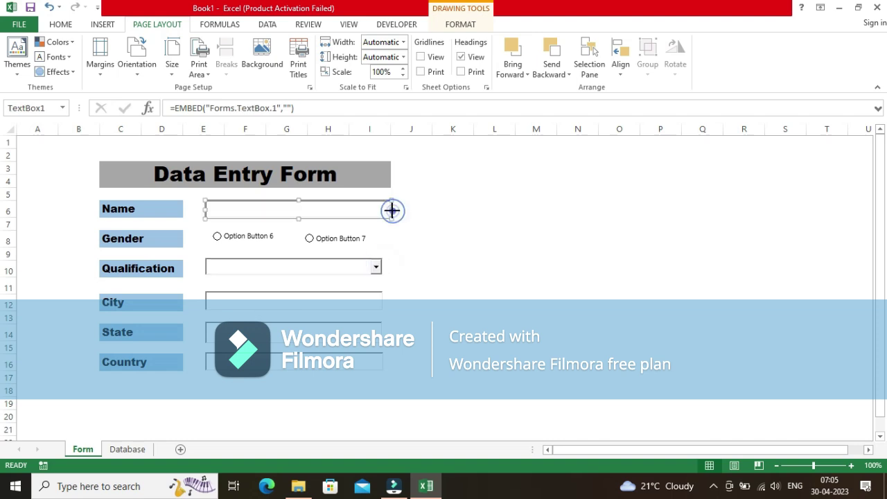
pyautogui.moveTo(392, 210); pyautogui.dragTo(383, 210)
pyautogui.click(426, 273)
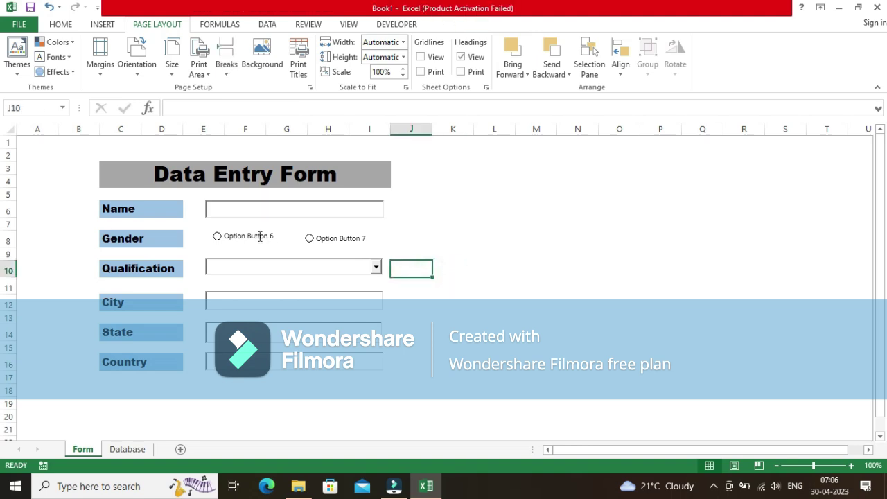
# - Align Middle the two Gender option buttons so they sit on one row
pyautogui.keyDown('ctrl'); pyautogui.click(260, 236); pyautogui.keyUp('ctrl')
pyautogui.keyDown('ctrl'); pyautogui.click(324, 238); pyautogui.keyUp('ctrl')
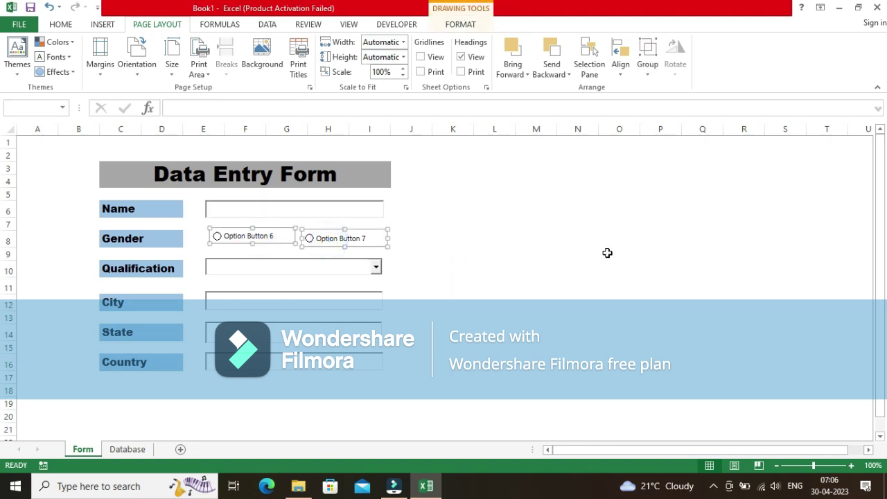
pyautogui.click(621, 59)
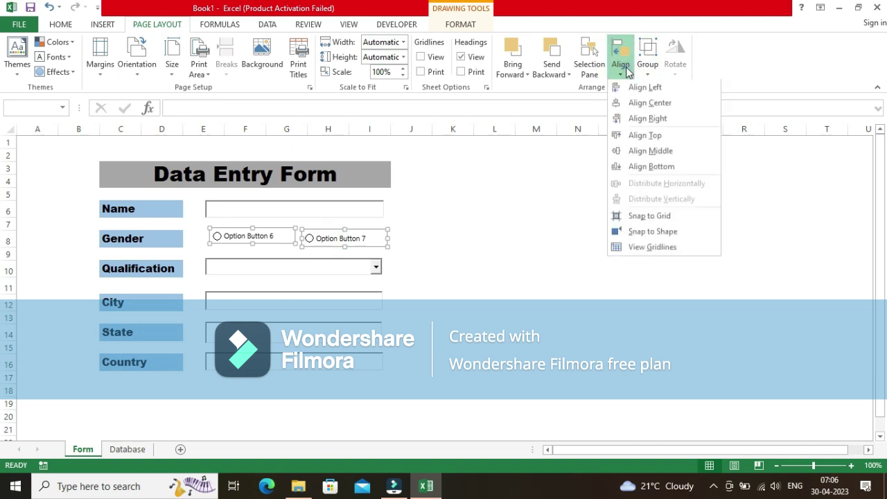
pyautogui.click(654, 153)
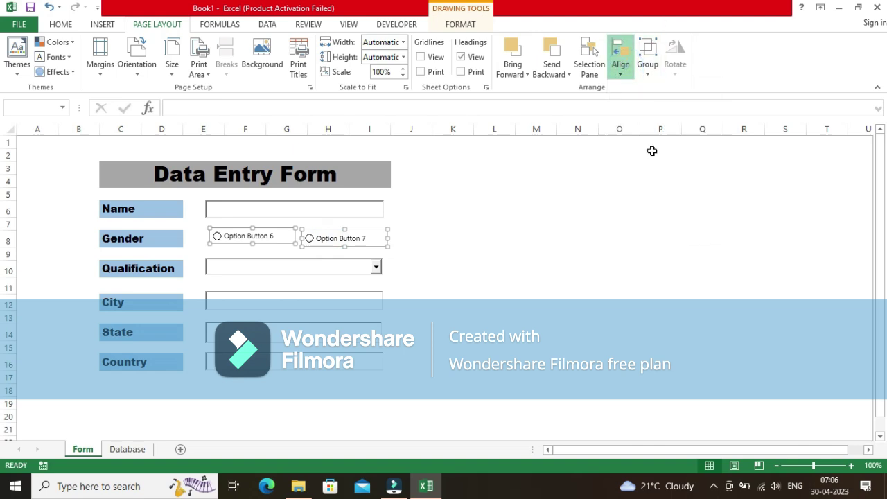
pyautogui.click(551, 183)
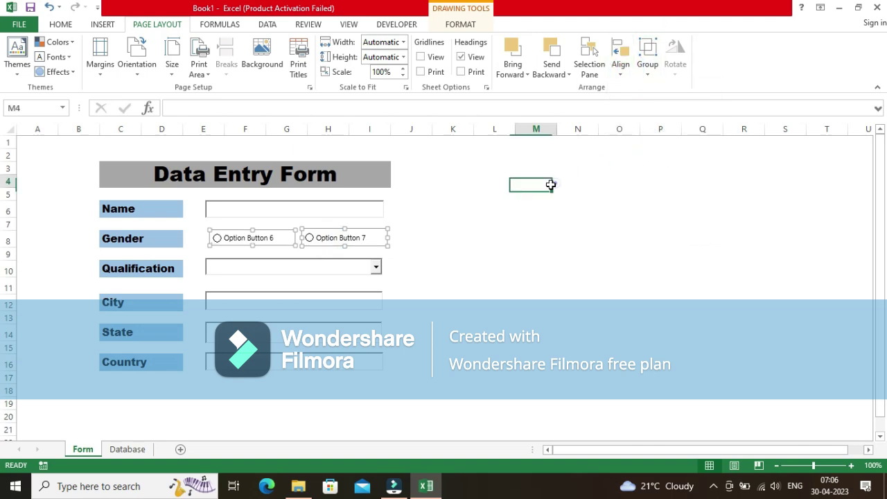
# - Check the first Gender option and relabel it Male
pyautogui.click(242, 239)
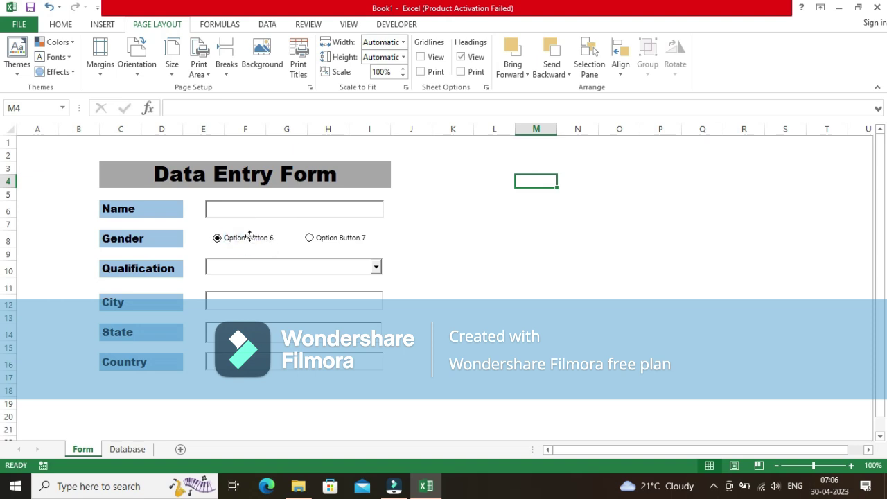
pyautogui.rightClick(250, 238)
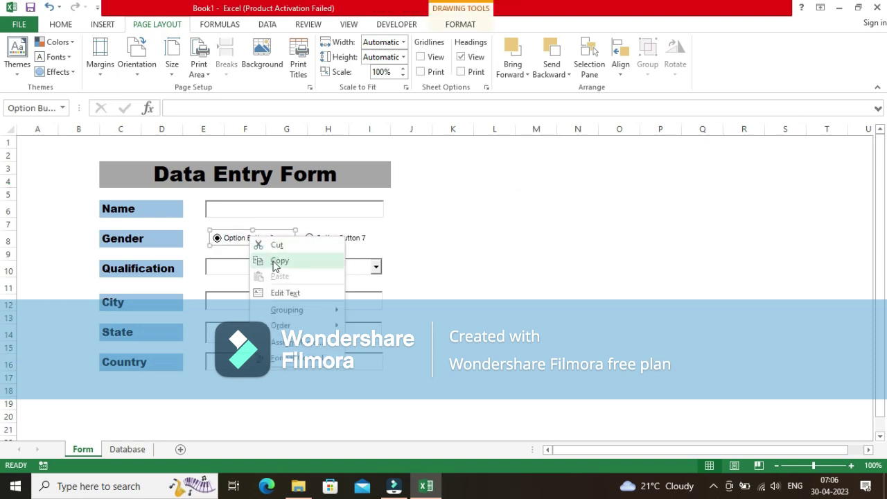
pyautogui.click(234, 240)
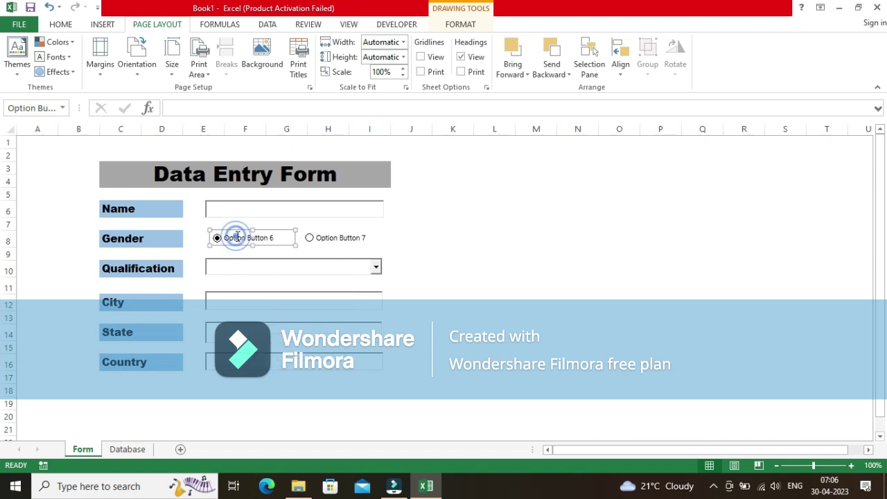
pyautogui.click(276, 240)
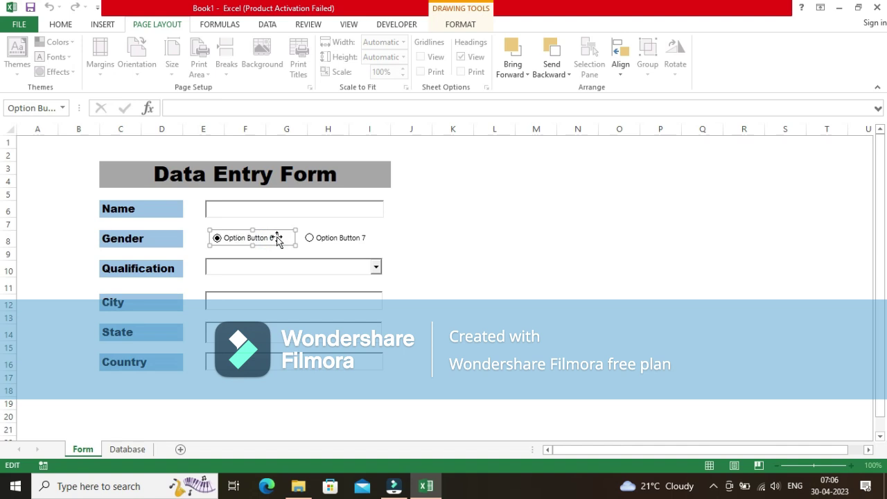
pyautogui.press('BackSpace')
pyautogui.press('BackSpace')
pyautogui.press('BackSpace')
pyautogui.press('BackSpace')
pyautogui.press('BackSpace')
pyautogui.press('BackSpace')
pyautogui.press('BackSpace')
pyautogui.press('BackSpace')
pyautogui.press('BackSpace')
pyautogui.press('BackSpace')
pyautogui.press('BackSpace')
pyautogui.press('BackSpace')
pyautogui.press('BackSpace')
pyautogui.press('BackSpace')
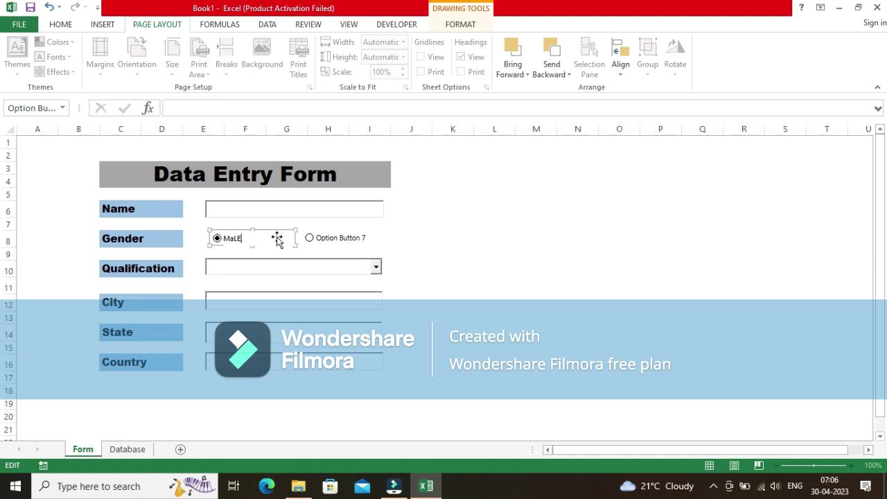
pyautogui.write('Male')
pyautogui.click(416, 237)
# - Relabel the second Gender option Female
pyautogui.rightClick(351, 239)
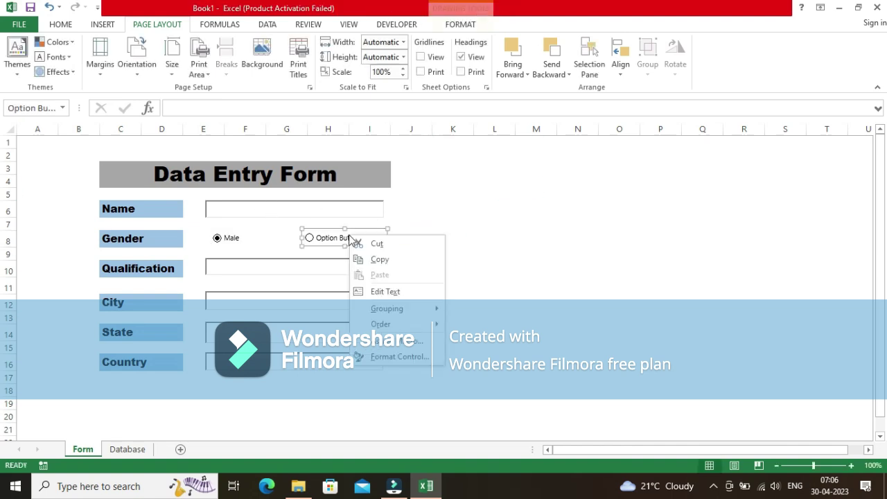
pyautogui.click(330, 235)
pyautogui.click(331, 236)
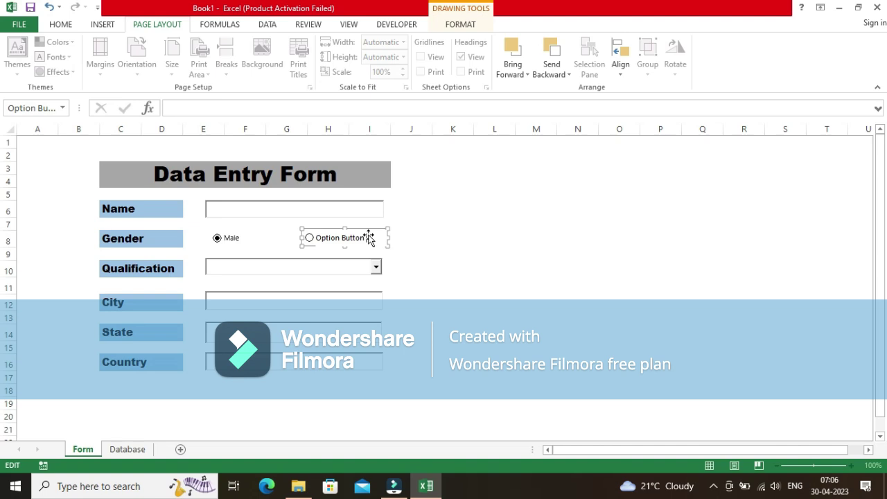
pyautogui.write('Female')
pyautogui.click(444, 275)
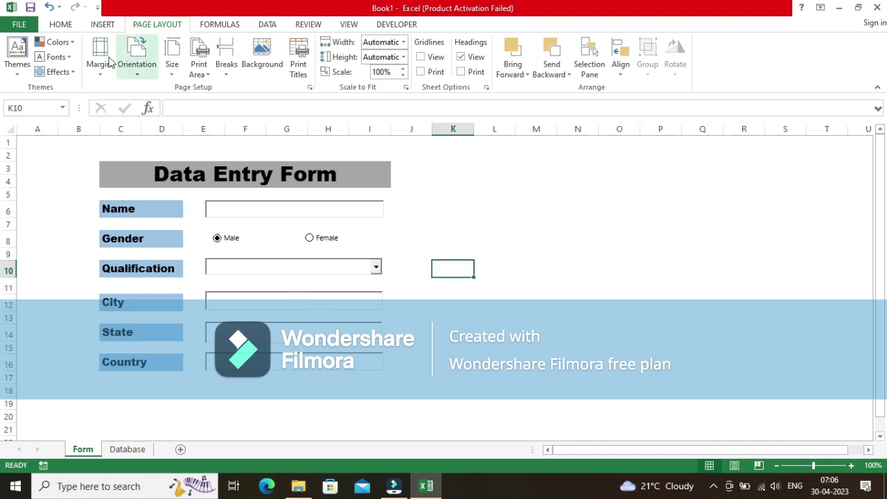
# - Draw a form-control push button below the Country field, accepting the suggested macro
pyautogui.click(72, 24)
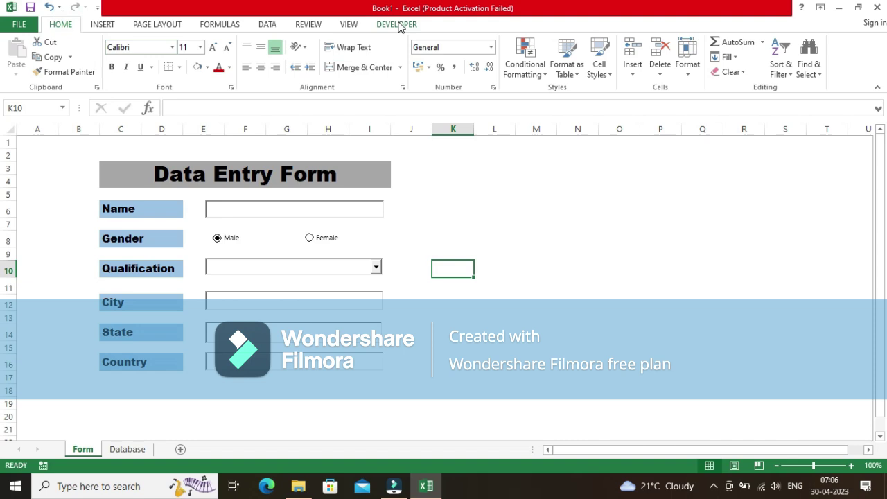
pyautogui.click(398, 25)
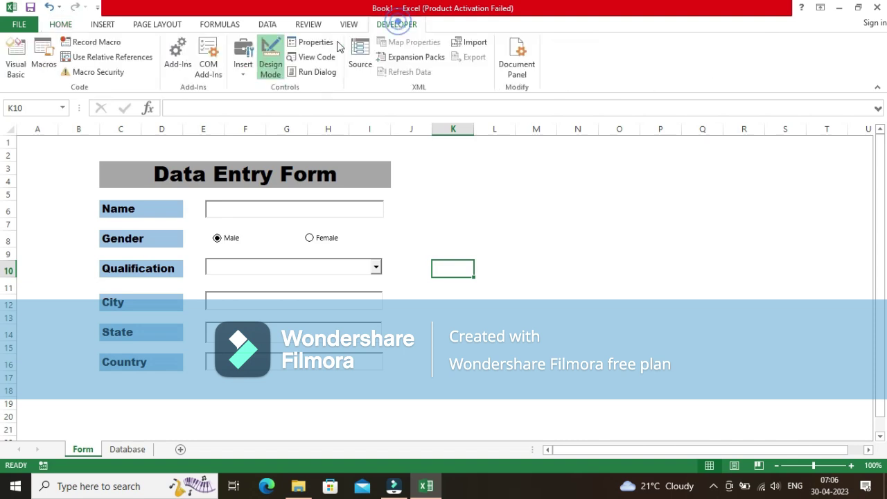
pyautogui.click(243, 69)
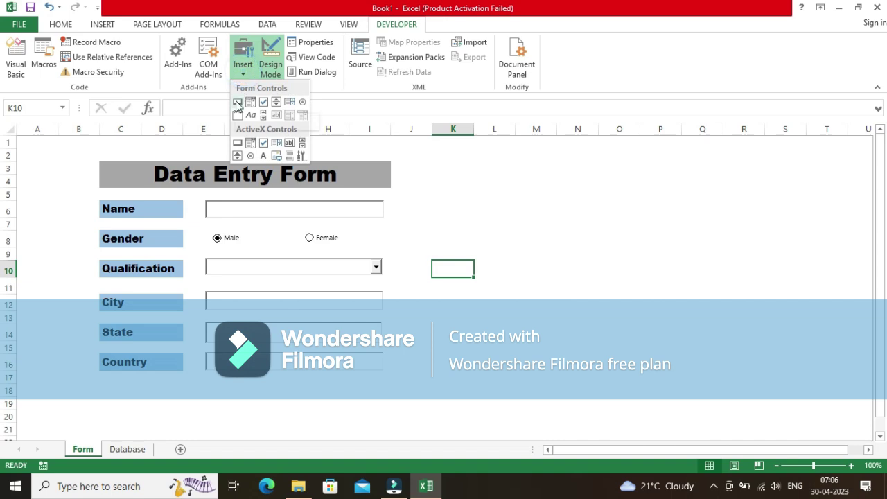
pyautogui.click(237, 103)
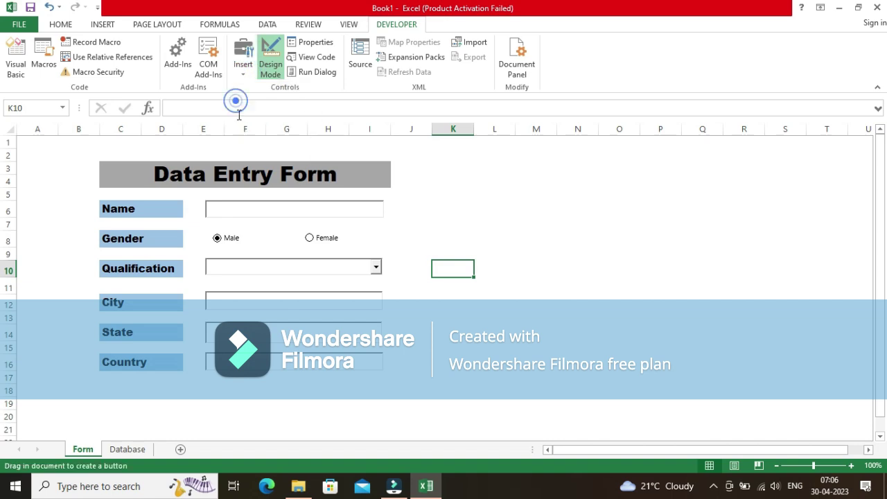
pyautogui.scroll(-2, 134, 316)
pyautogui.moveTo(115, 312); pyautogui.dragTo(209, 338)
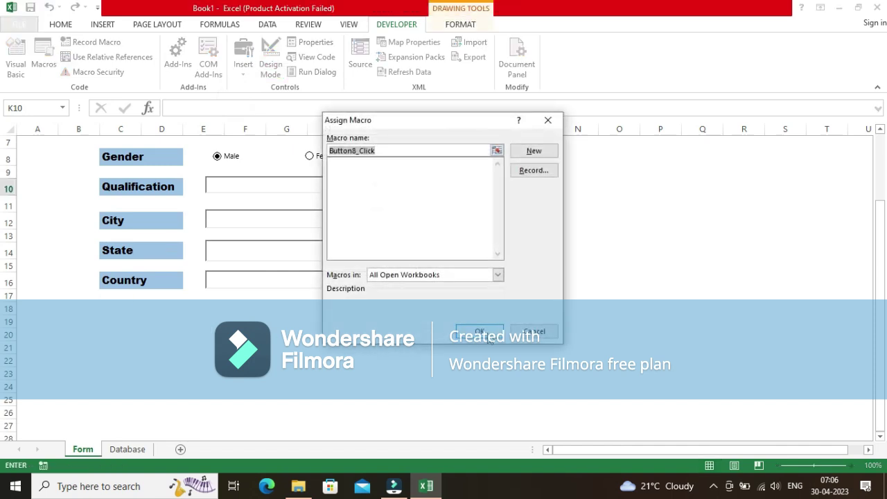
pyautogui.click(488, 333)
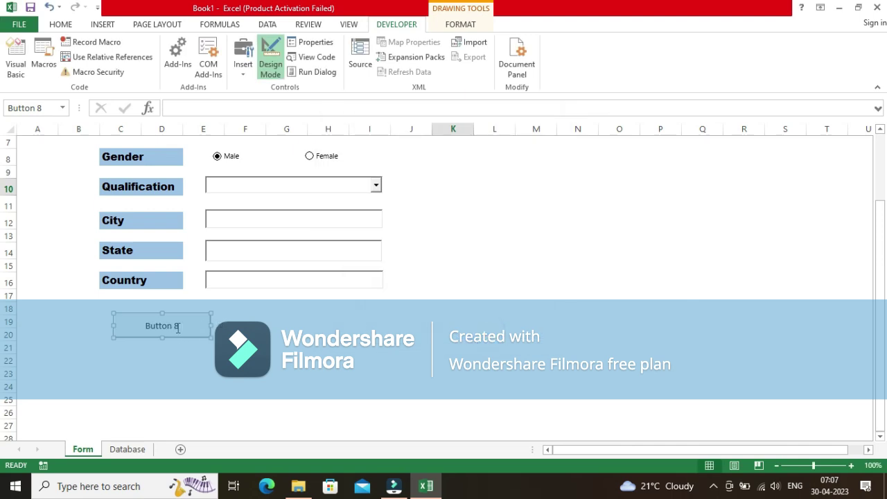
# - Caption the button Save, then dismiss the 'Cannot run the macro' error
pyautogui.click(182, 327)
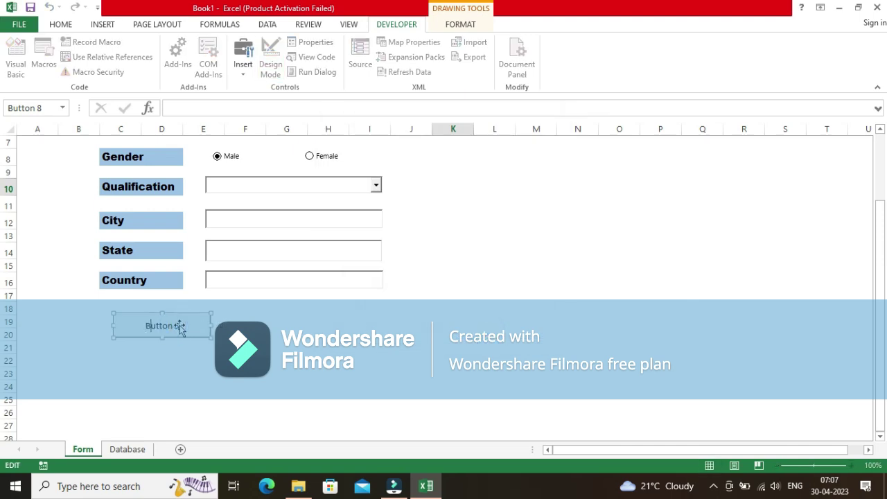
pyautogui.press('BackSpace')
pyautogui.press('BackSpace')
pyautogui.click(246, 346)
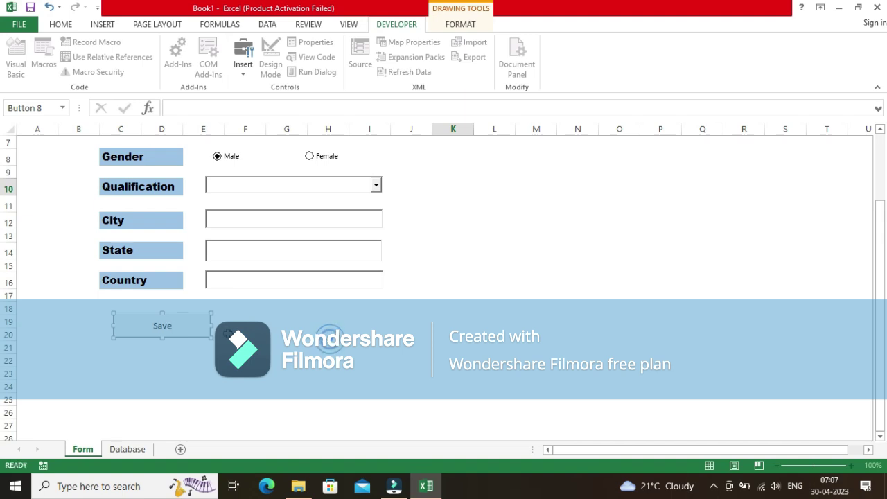
pyautogui.click(189, 334)
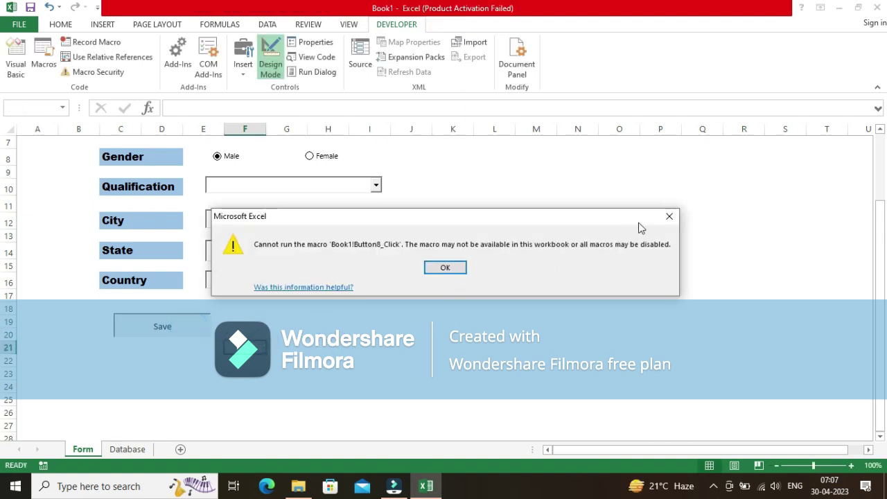
pyautogui.click(669, 217)
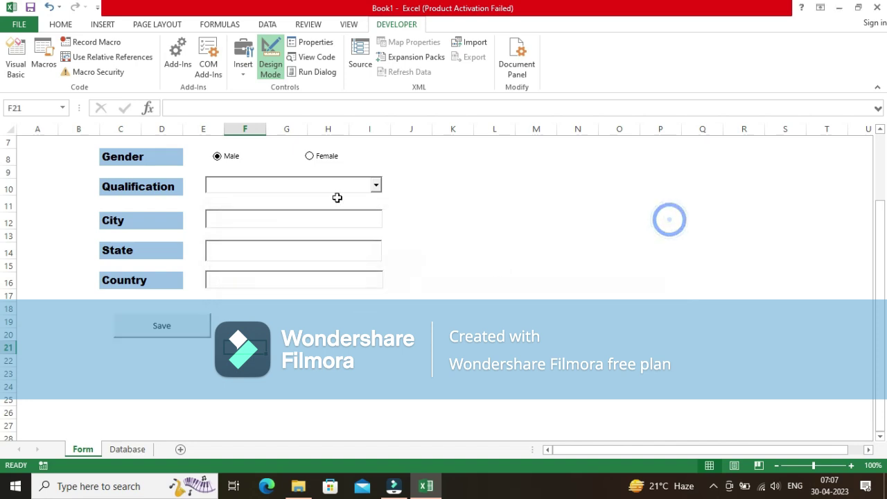
# - Add a Reset button beside Save with no macro, then select the whole form area
pyautogui.click(250, 70)
pyautogui.click(236, 102)
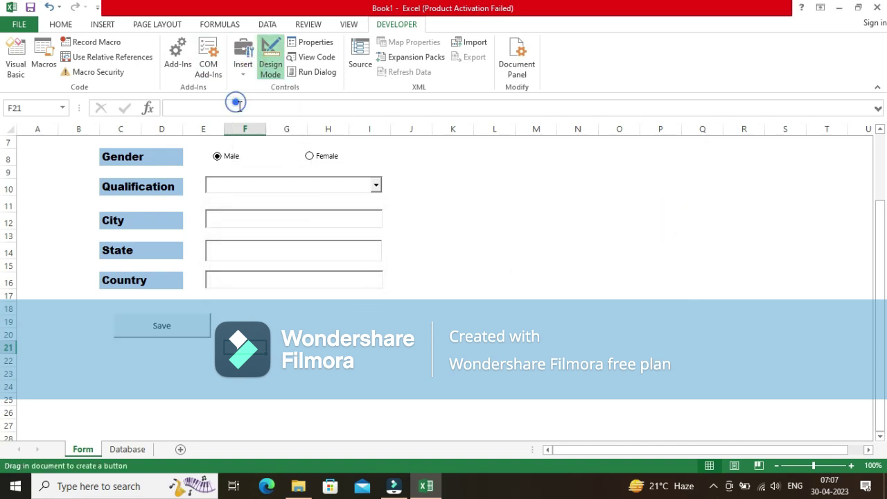
pyautogui.moveTo(257, 311); pyautogui.dragTo(357, 338)
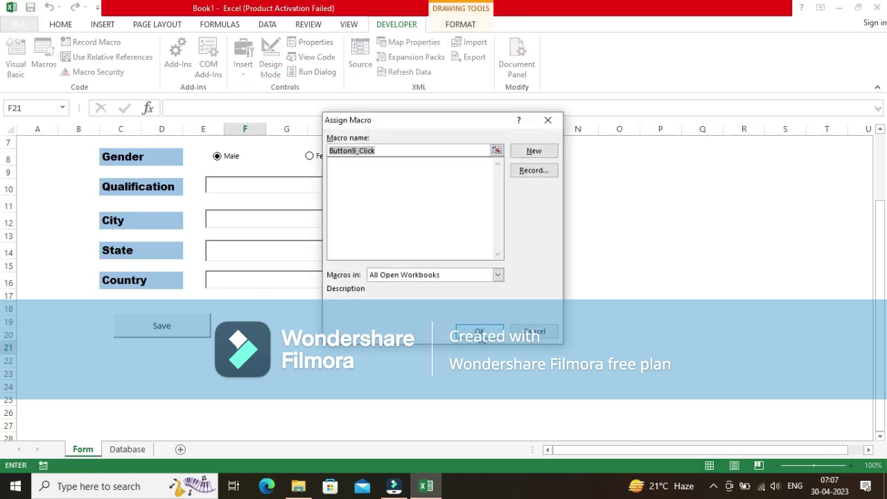
pyautogui.click(480, 331)
pyautogui.click(322, 323)
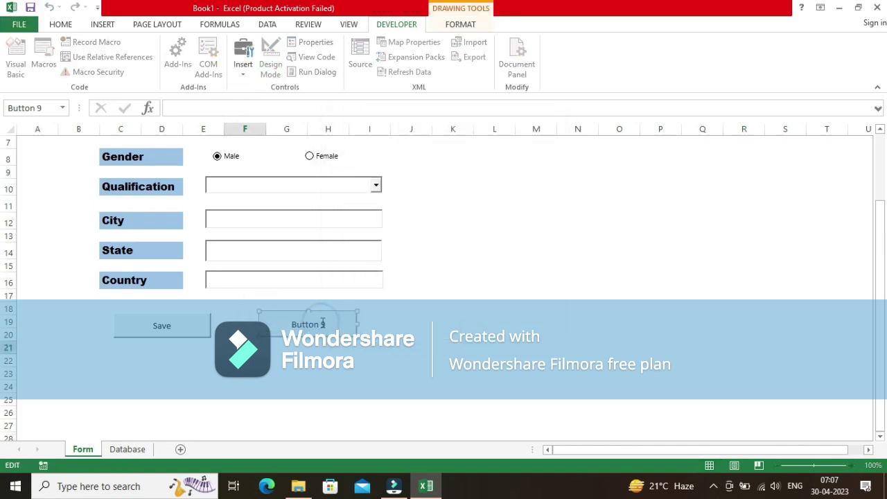
pyautogui.hotkey('ctrl', 'a')
pyautogui.press('BackSpace')
pyautogui.click(428, 343)
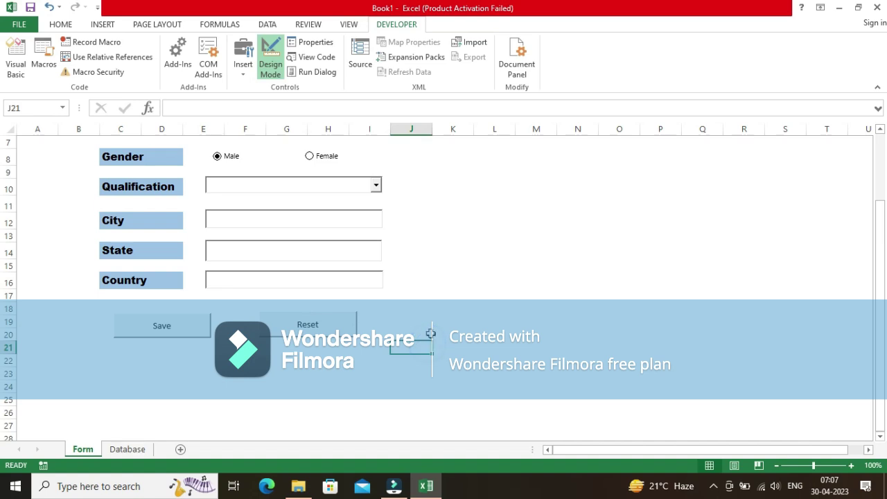
pyautogui.scroll(2, 430, 336)
pyautogui.moveTo(104, 164); pyautogui.dragTo(155, 395)
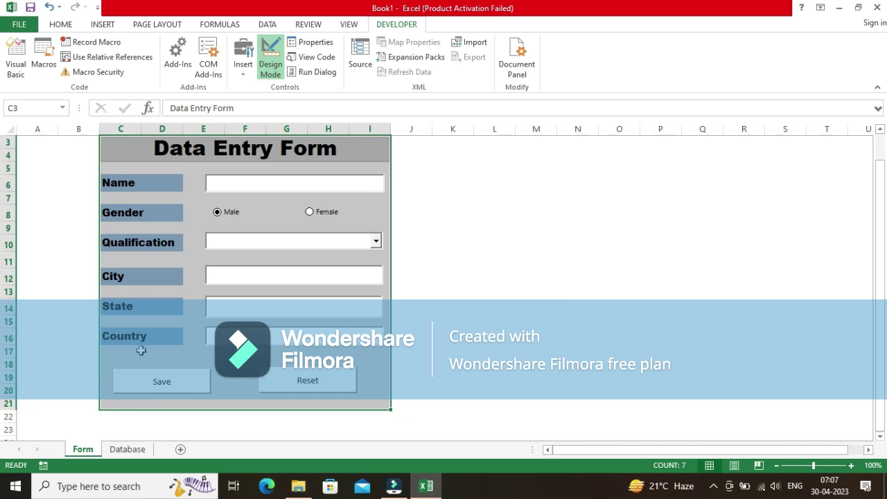
# - Fill the selected form area C3:I18 with a blue-gray theme colour
pyautogui.click(60, 24)
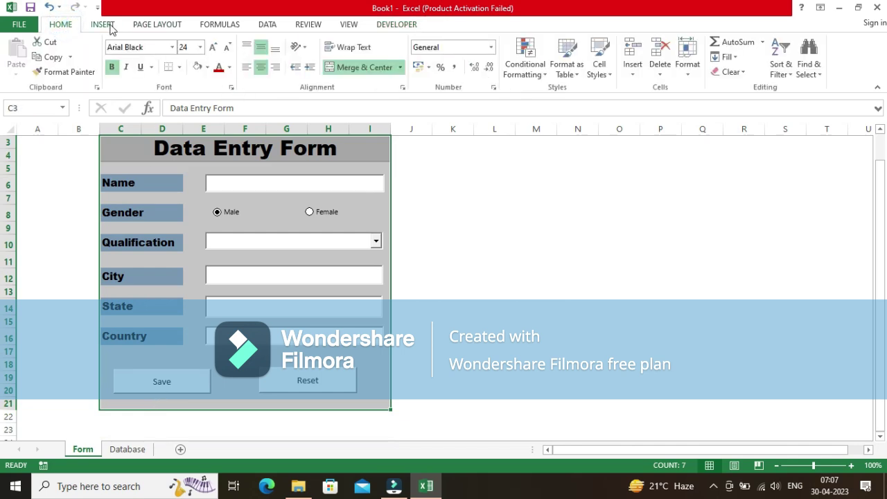
pyautogui.click(207, 67)
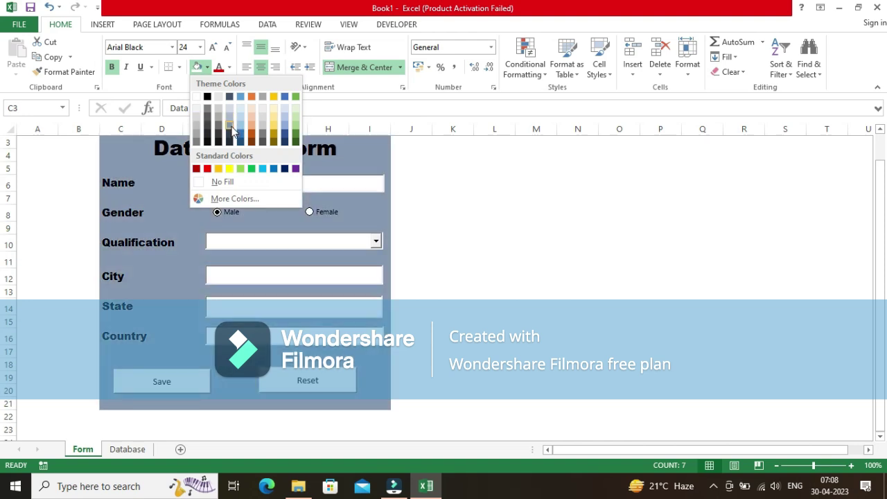
pyautogui.click(231, 131)
# - Give the Data Entry Form title a thick box border
pyautogui.click(533, 293)
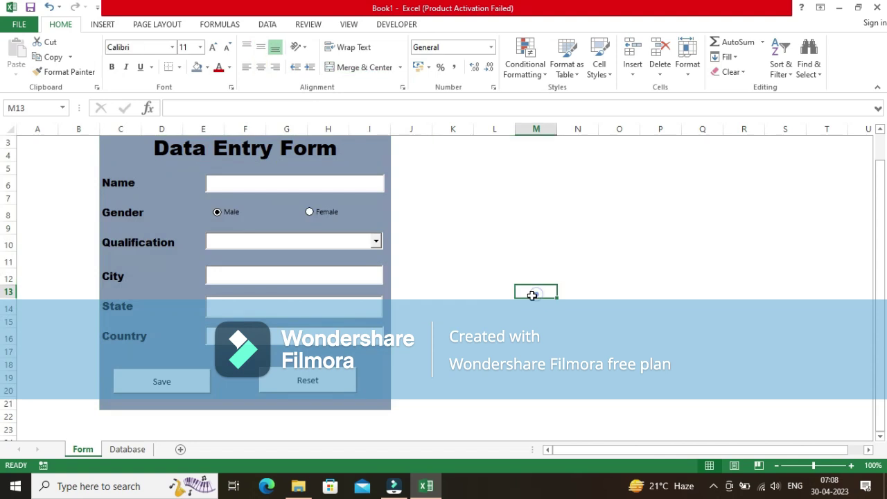
pyautogui.scroll(1, 230, 166)
pyautogui.click(230, 167)
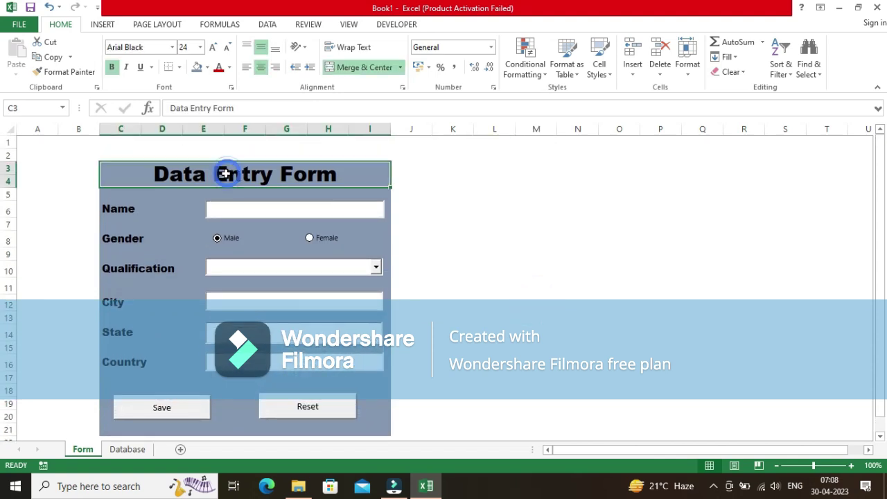
pyautogui.click(179, 67)
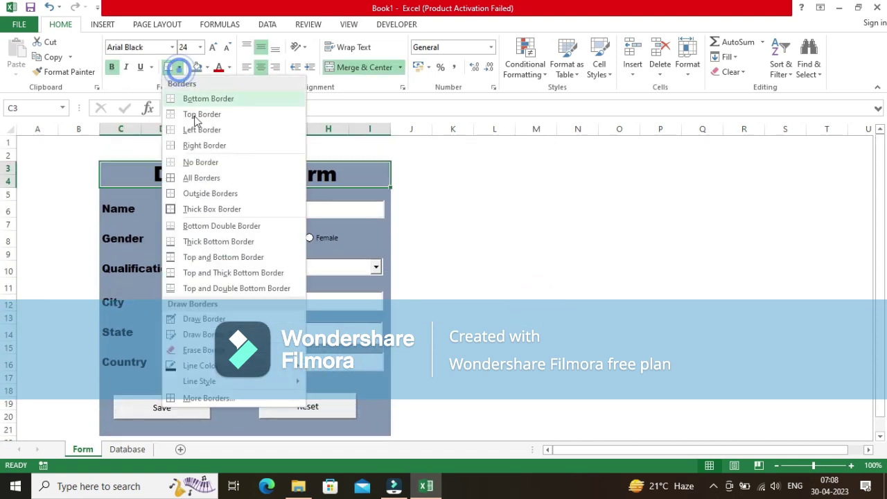
pyautogui.click(208, 209)
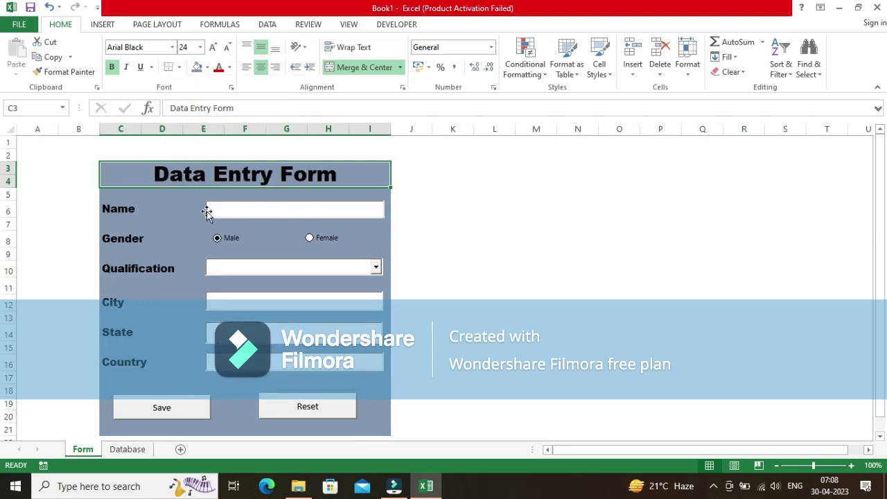
# - Apply thick box borders to the Name, Gender, Qualification, City, State and Country labels
pyautogui.click(208, 211)
pyautogui.click(482, 214)
pyautogui.click(127, 217)
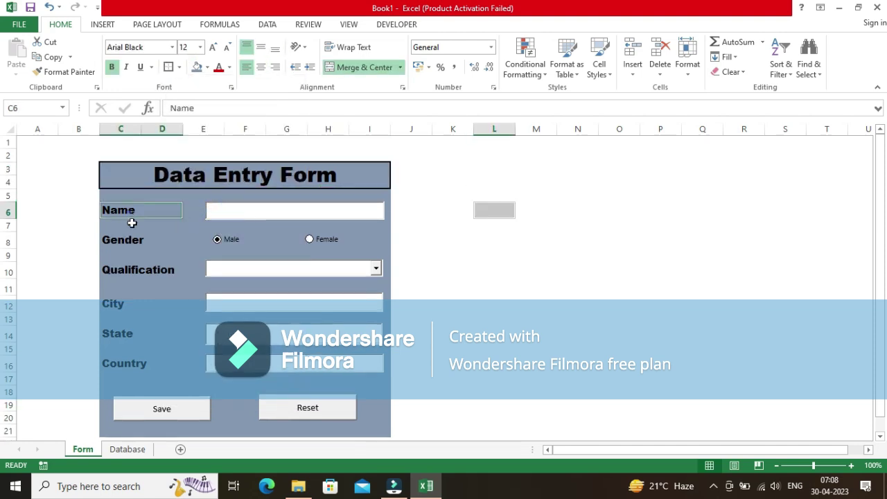
pyautogui.keyDown('ctrl'); pyautogui.click(130, 240); pyautogui.keyUp('ctrl')
pyautogui.keyDown('ctrl'); pyautogui.click(132, 269); pyautogui.keyUp('ctrl')
pyautogui.keyDown('ctrl'); pyautogui.click(125, 299); pyautogui.keyUp('ctrl')
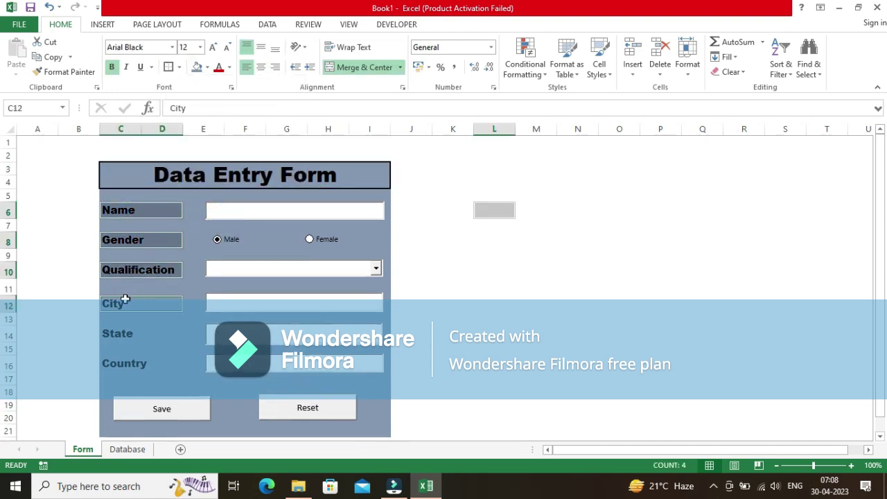
pyautogui.keyDown('ctrl'); pyautogui.click(123, 334); pyautogui.keyUp('ctrl')
pyautogui.keyDown('ctrl'); pyautogui.click(124, 363); pyautogui.keyUp('ctrl')
pyautogui.click(180, 67)
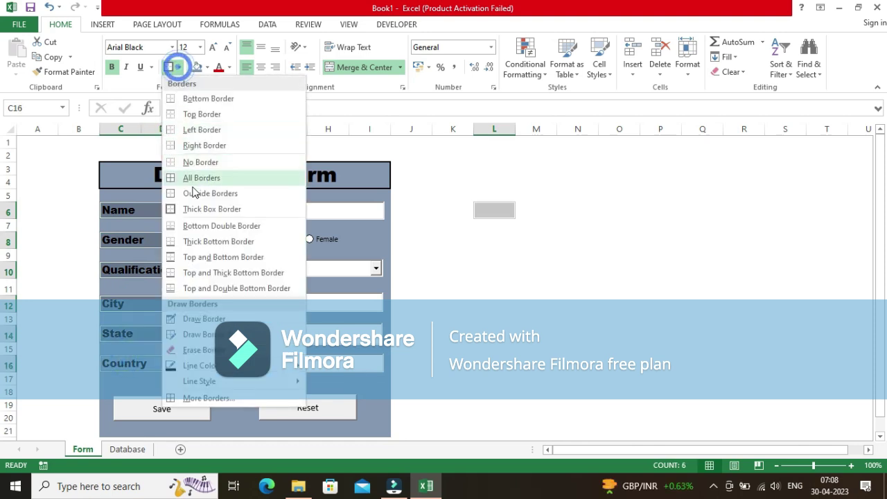
pyautogui.click(200, 206)
pyautogui.click(517, 307)
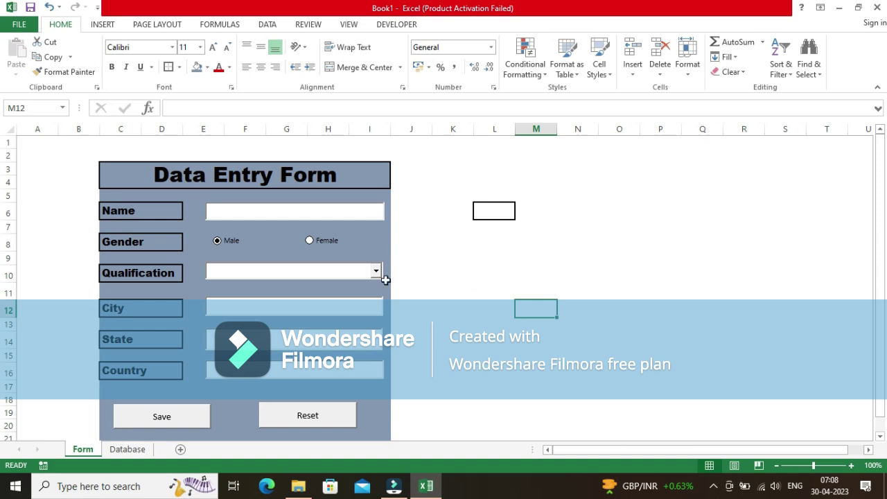
# - On the Database sheet, enter Name, Gender and Qualification into A1:C1
pyautogui.click(128, 449)
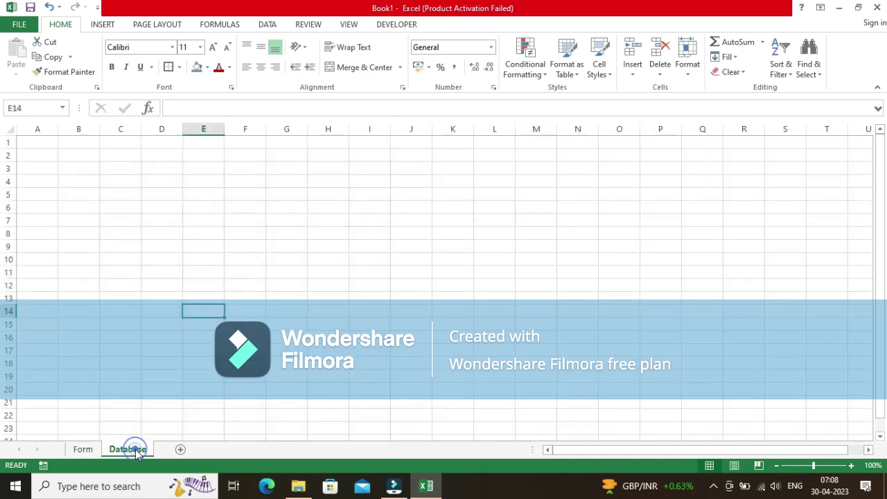
pyautogui.click(41, 143)
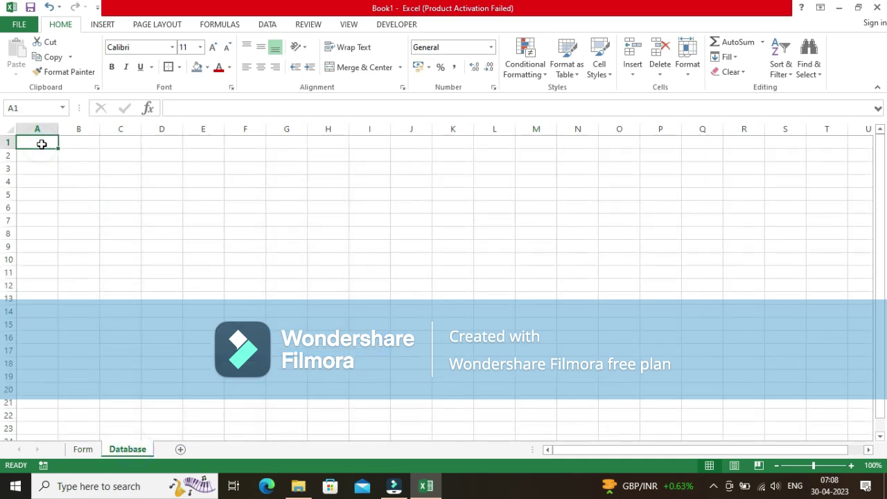
pyautogui.write('Nm')
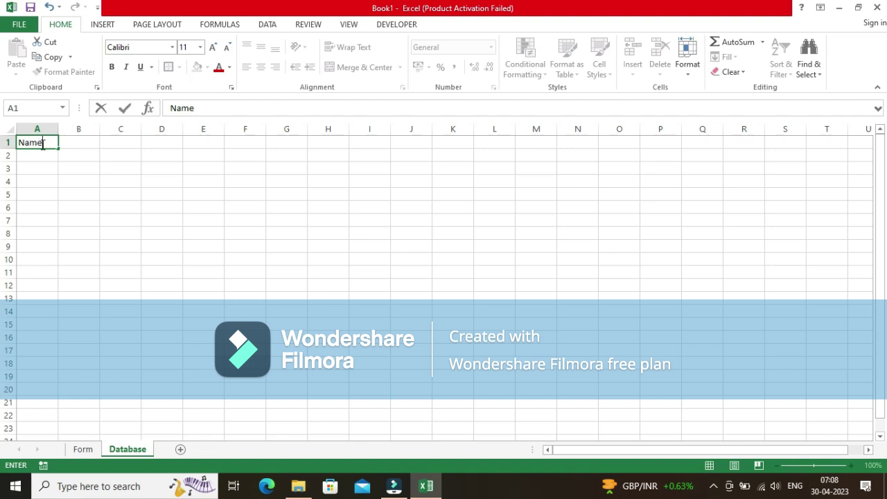
pyautogui.press('Tab')
pyautogui.write('G')
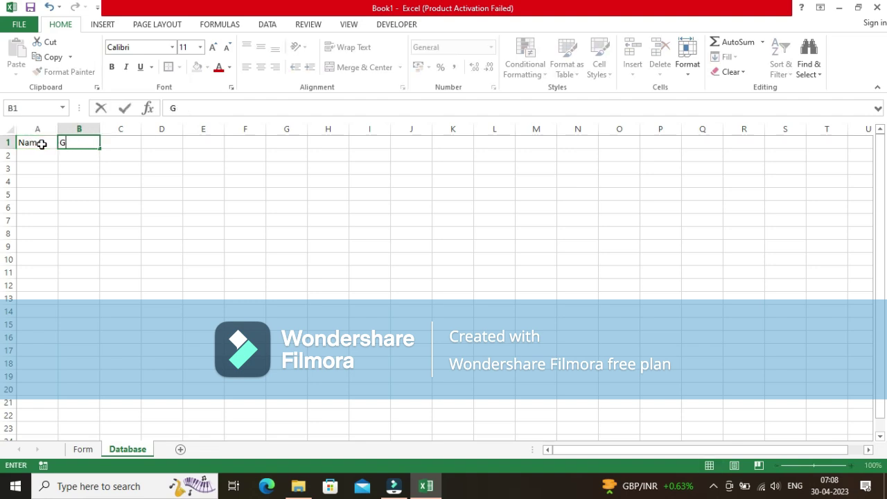
pyautogui.write('ender')
pyautogui.press('Tab')
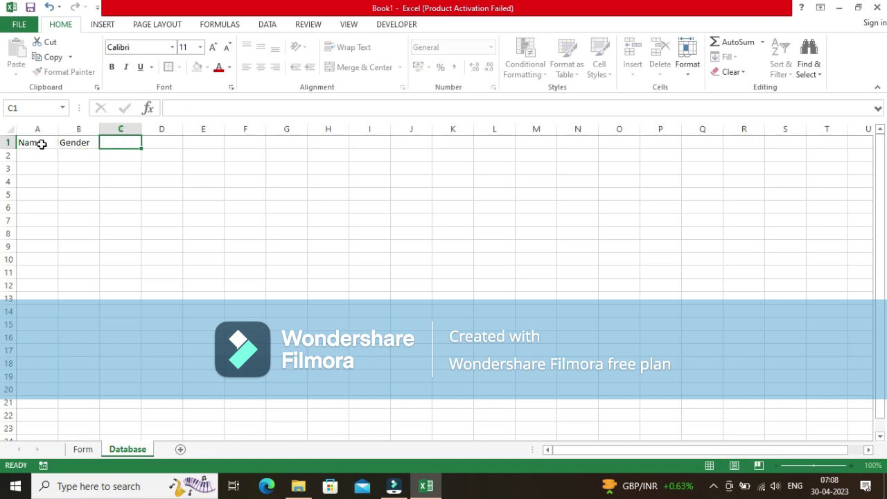
pyautogui.write('Qualifi')
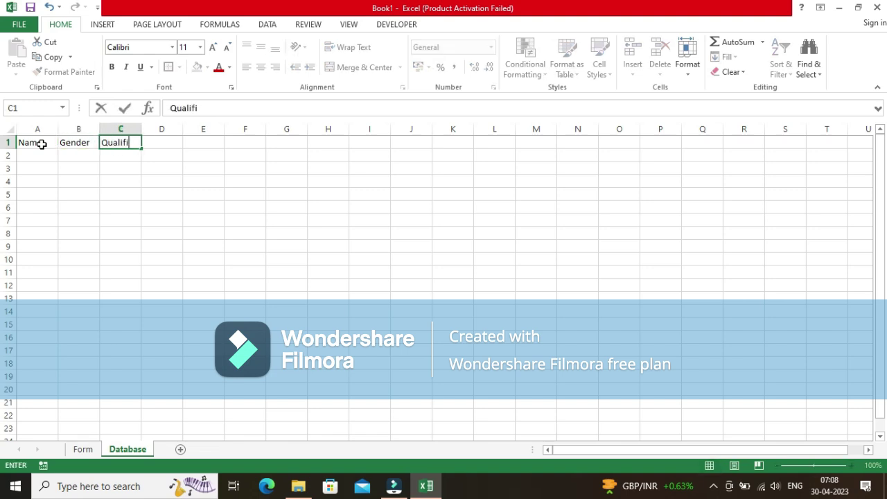
pyautogui.write('cation')
pyautogui.press('Tab')
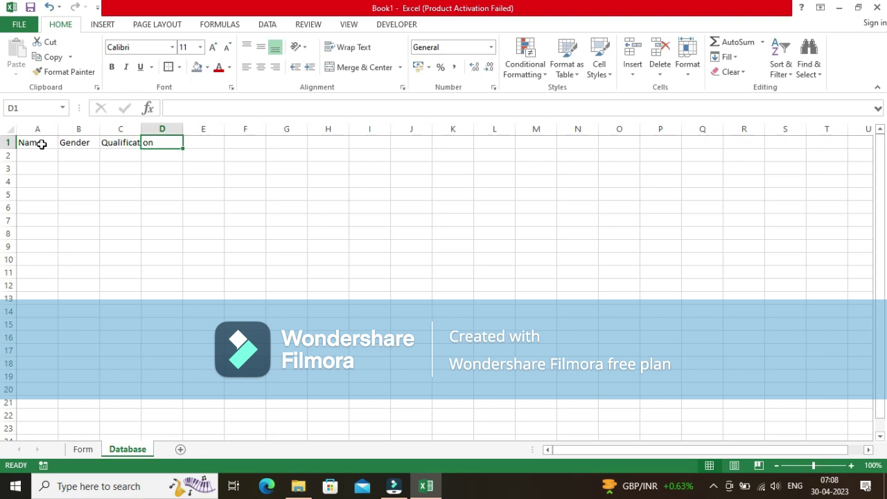
# - Enter City, State and Country into D1:F1, correcting the misspelled entry
pyautogui.write('City')
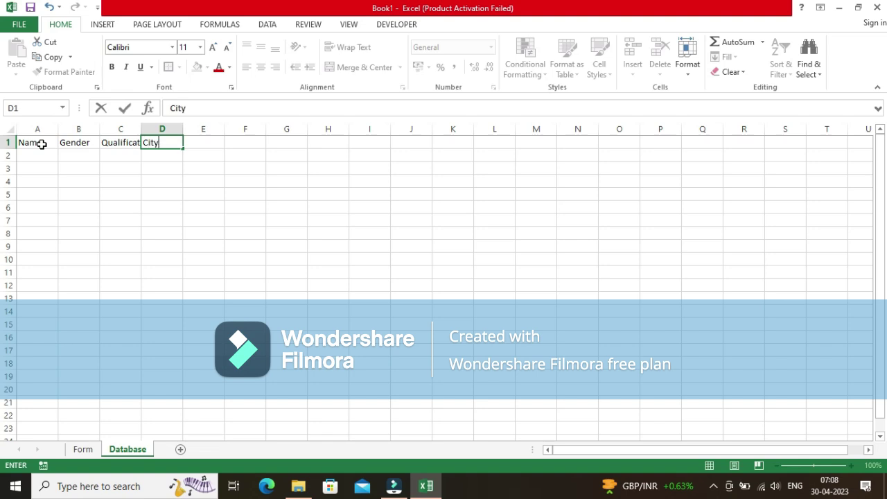
pyautogui.press('Tab')
pyautogui.write('S')
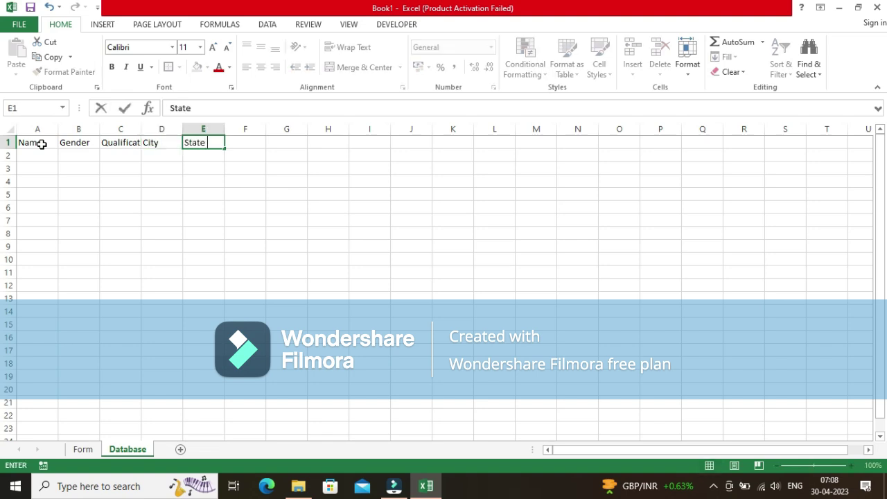
pyautogui.write('tate Countery')
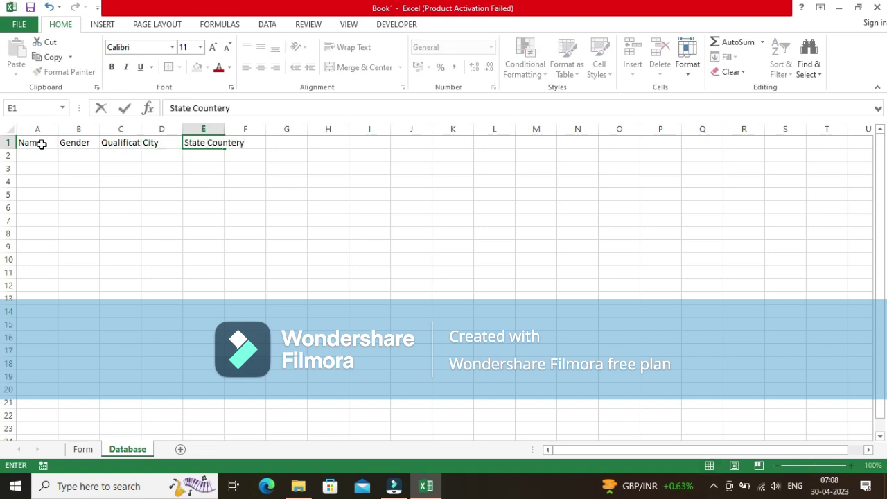
pyautogui.press('BackSpace')
pyautogui.press('BackSpace')
pyautogui.press('BackSpace')
pyautogui.press('BackSpace')
pyautogui.press('BackSpace')
pyautogui.press('BackSpace')
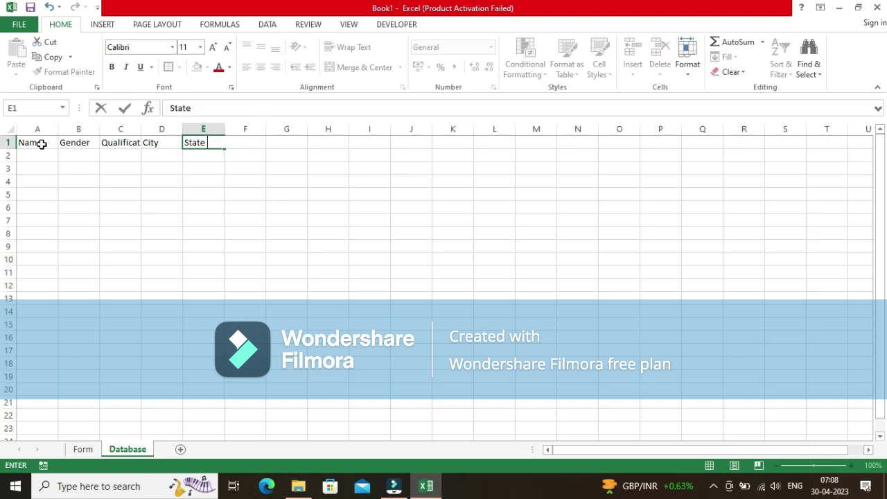
pyautogui.press('Tab')
pyautogui.write('C')
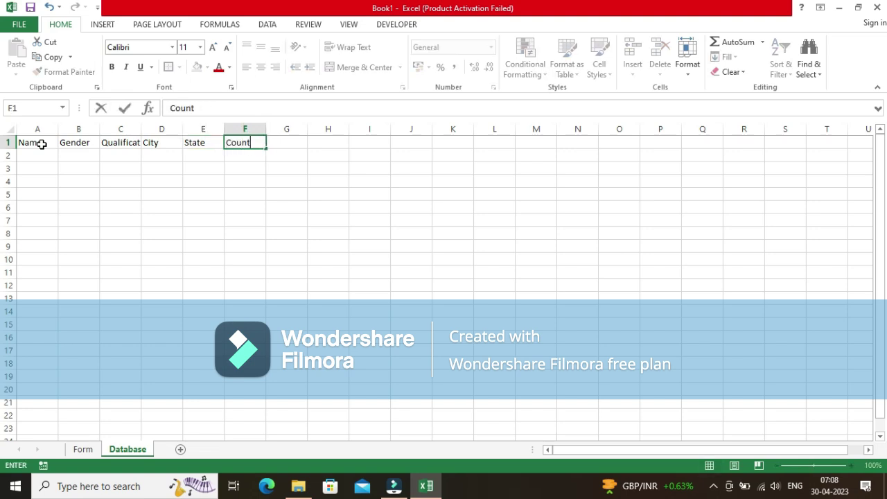
pyautogui.click(118, 212)
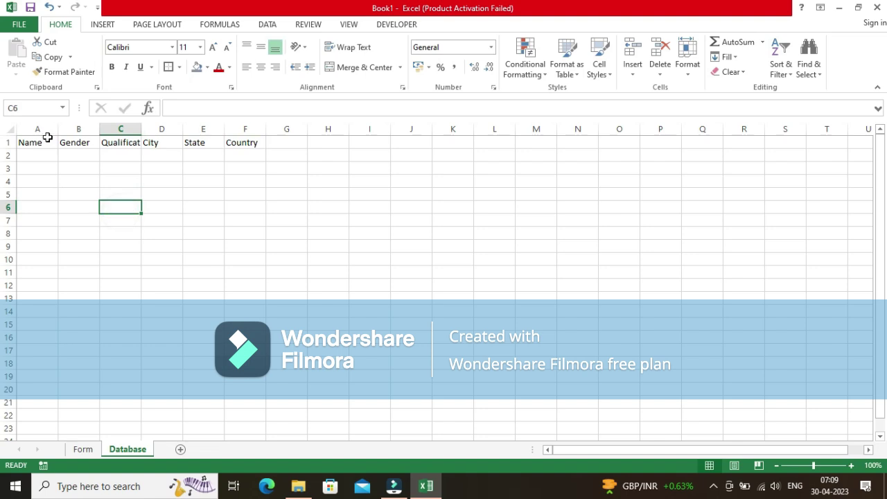
# - Format headers A1:F1 as bold Arial Black 12, left- and top-aligned
pyautogui.moveTo(43, 129); pyautogui.dragTo(292, 128)
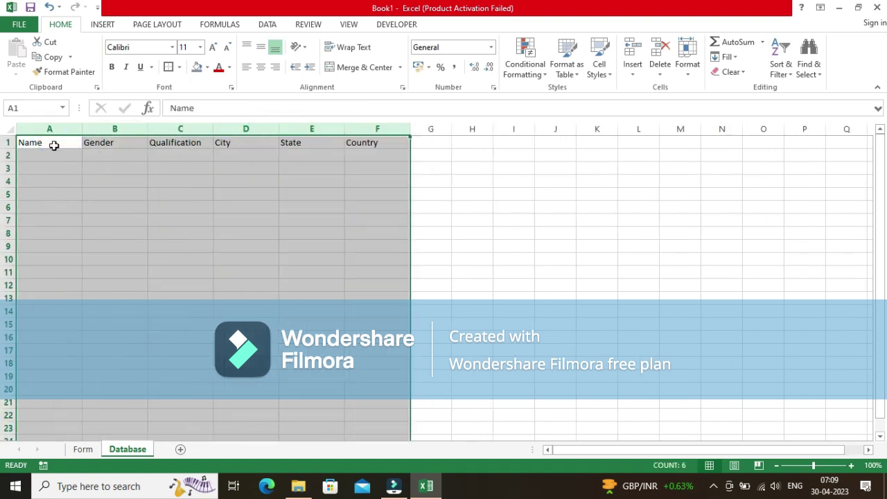
pyautogui.moveTo(53, 142); pyautogui.dragTo(347, 143)
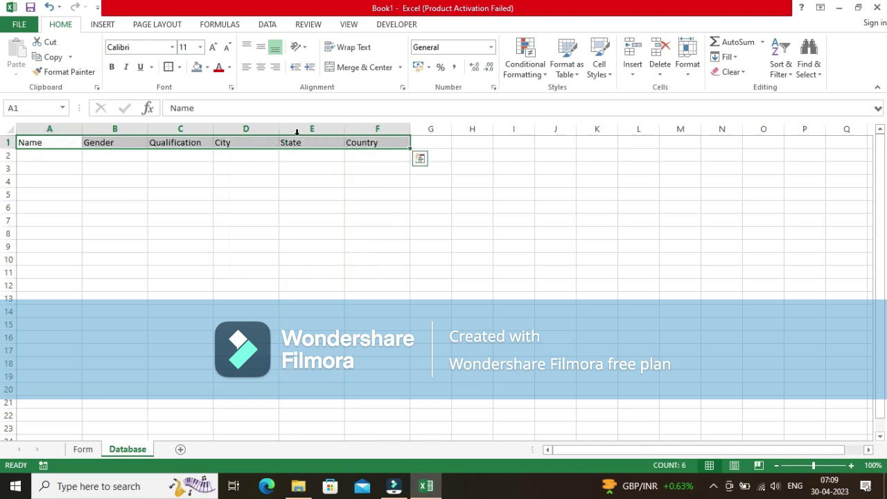
pyautogui.click(111, 66)
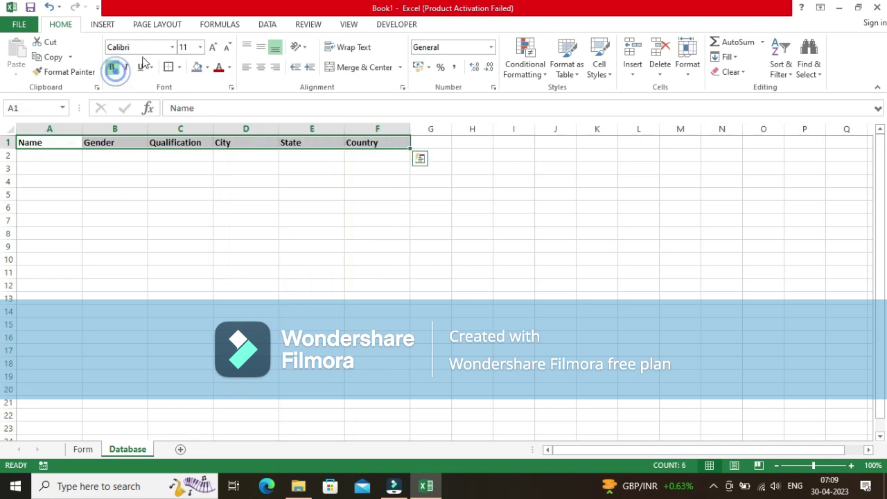
pyautogui.click(177, 49)
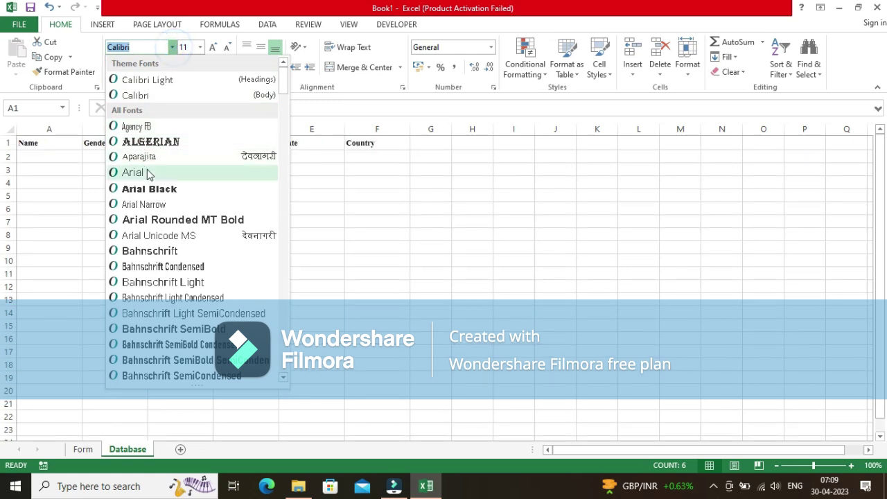
pyautogui.click(147, 185)
pyautogui.click(200, 47)
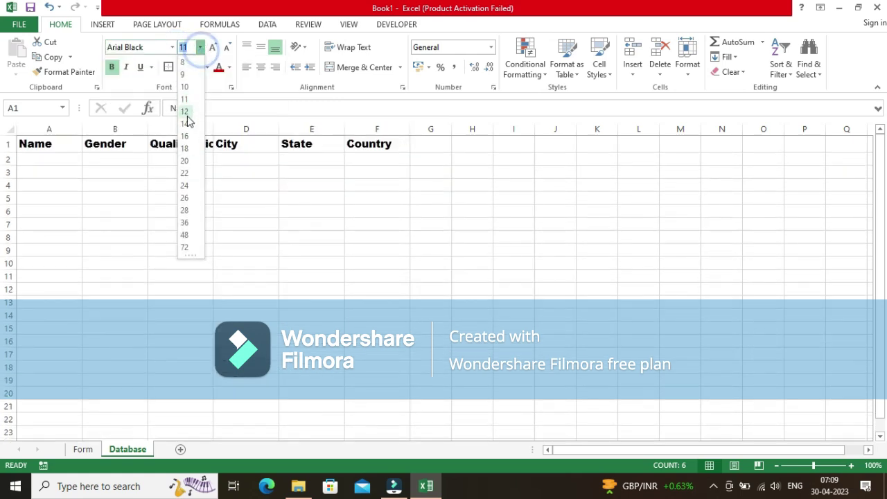
pyautogui.click(186, 108)
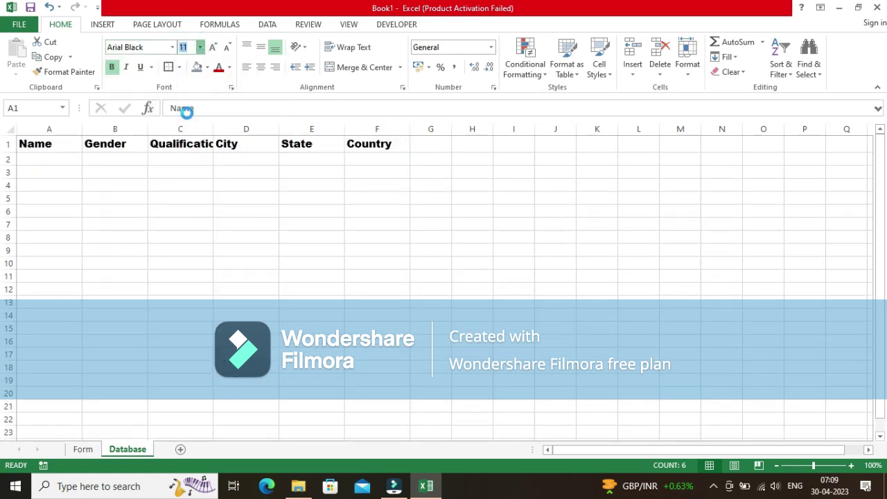
pyautogui.click(259, 68)
pyautogui.click(258, 54)
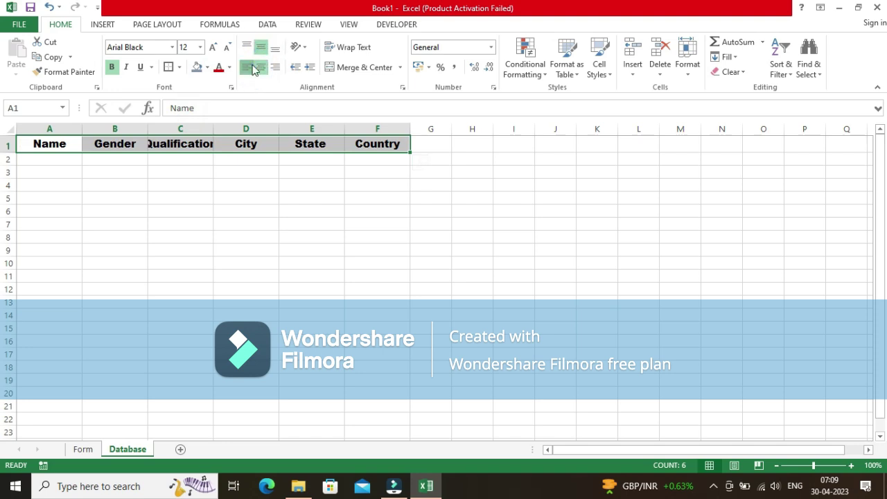
pyautogui.click(247, 67)
pyautogui.click(247, 50)
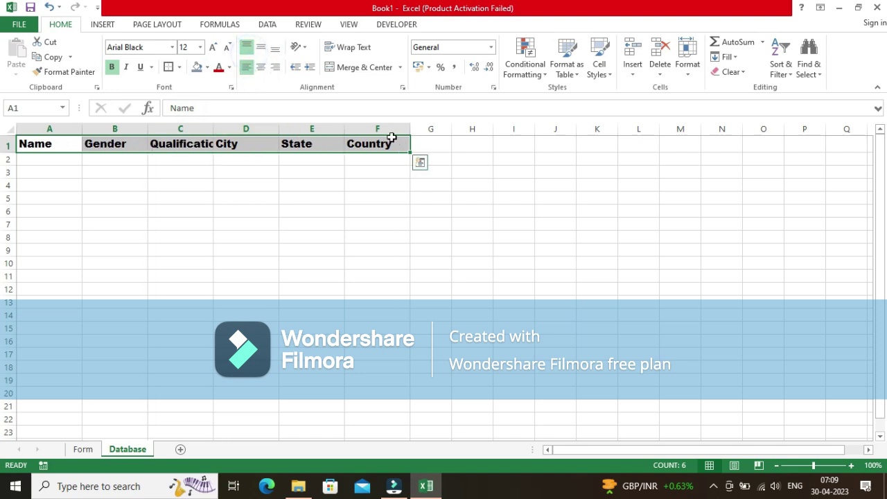
# - Widen columns A–F, fill the headers grey-blue, and copy A1:F1
pyautogui.moveTo(410, 128); pyautogui.dragTo(414, 128)
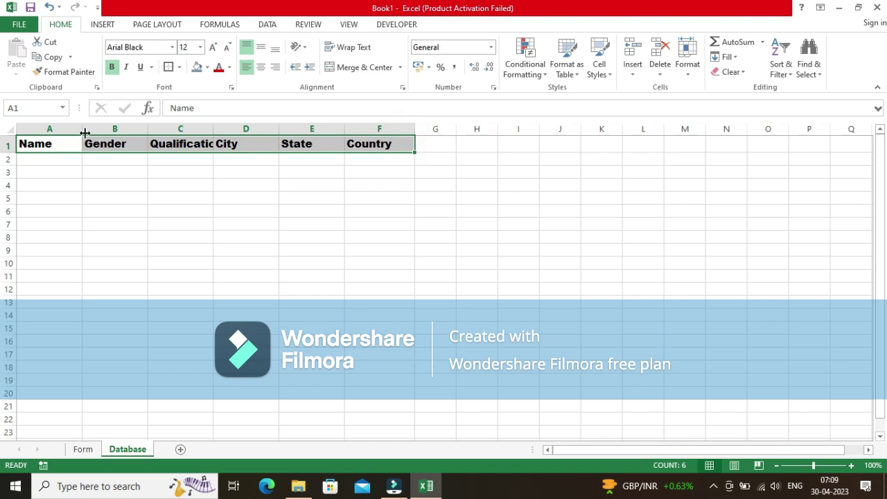
pyautogui.moveTo(66, 128); pyautogui.dragTo(429, 130)
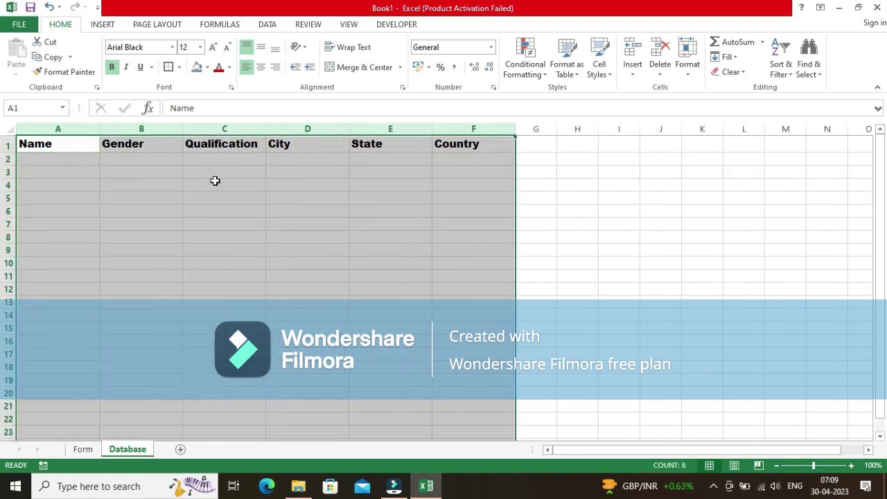
pyautogui.click(131, 197)
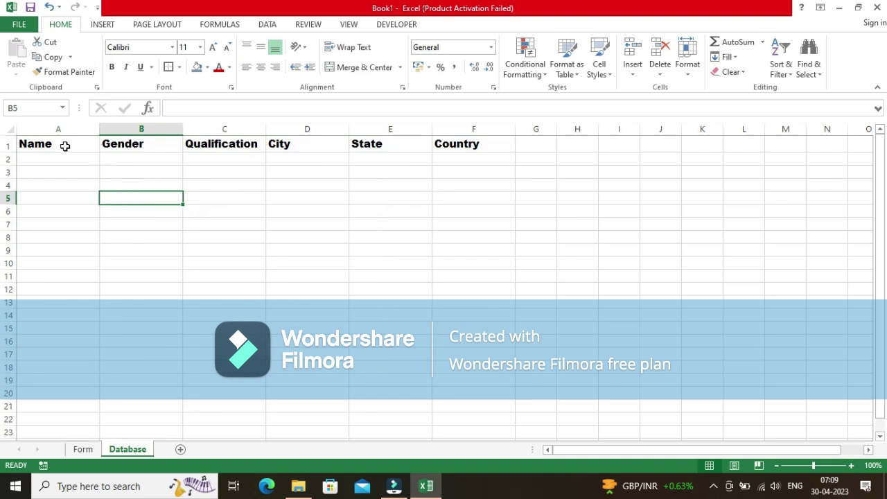
pyautogui.moveTo(63, 145); pyautogui.dragTo(478, 144)
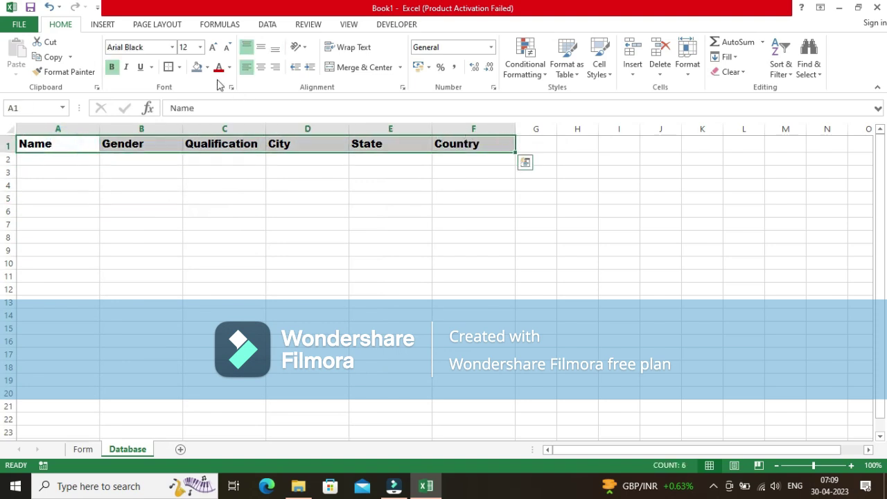
pyautogui.click(196, 66)
pyautogui.click(221, 219)
pyautogui.moveTo(77, 145); pyautogui.dragTo(463, 145)
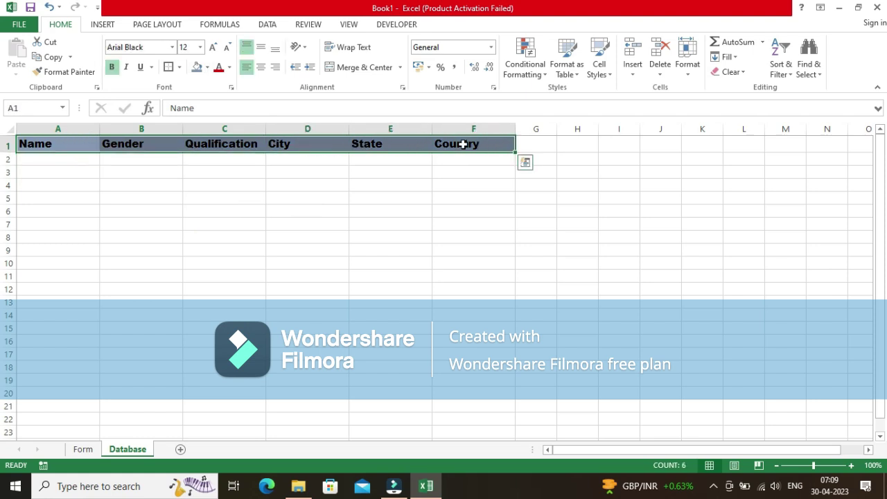
pyautogui.hotkey('ctrl', 'c')
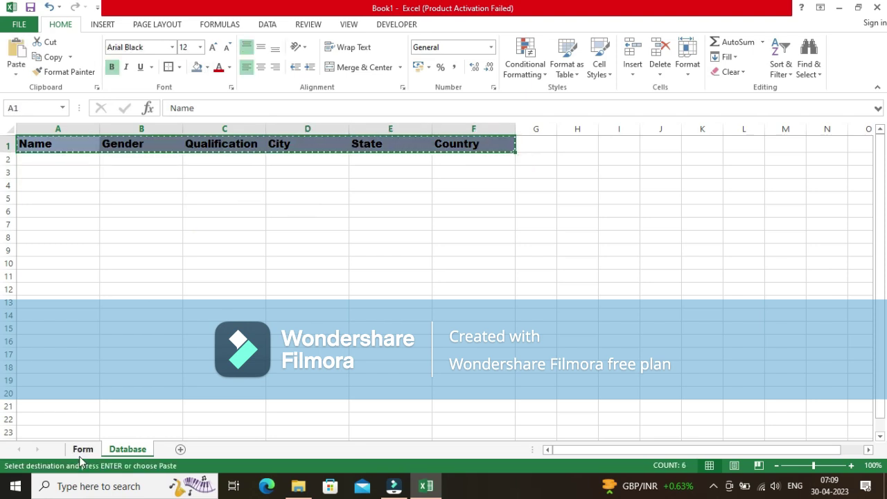
# - Paste the headers into B1:G1 on the Form sheet at font size 10
pyautogui.click(82, 449)
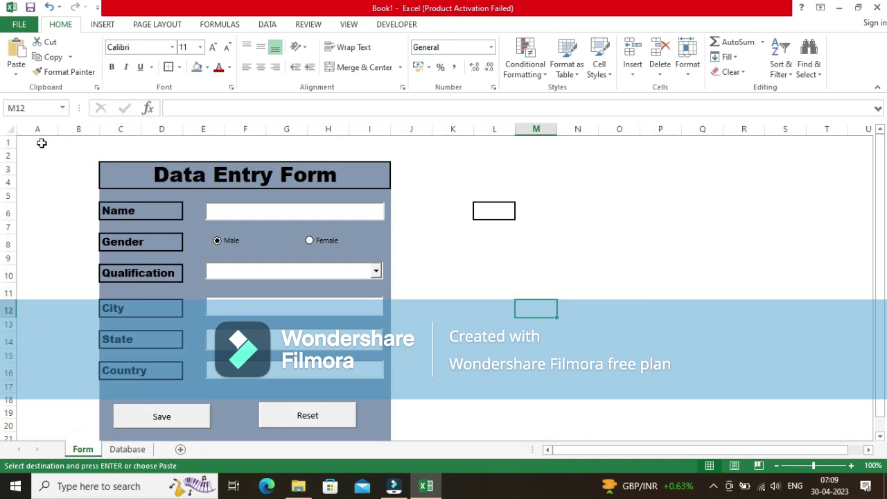
pyautogui.click(85, 141)
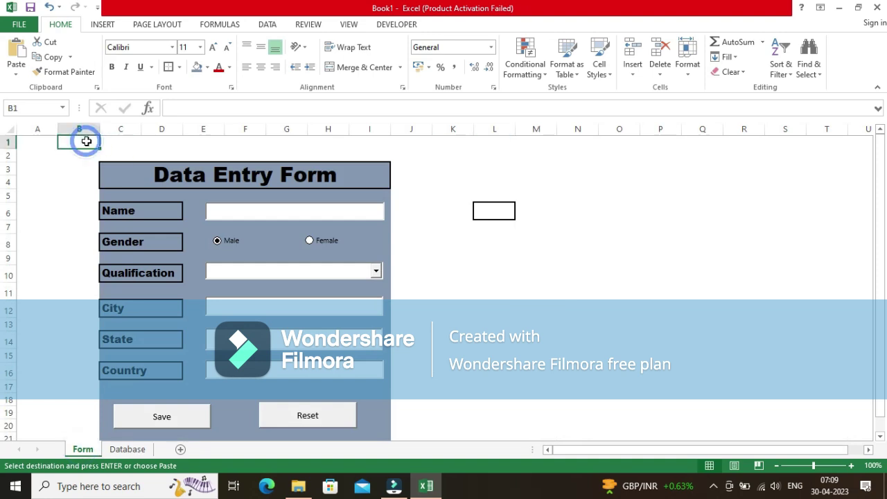
pyautogui.hotkey('ctrl', 'v')
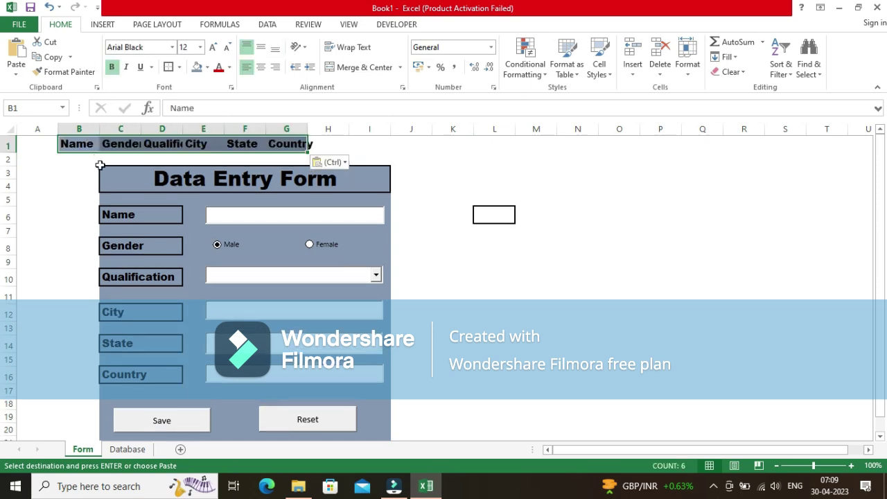
pyautogui.click(307, 129)
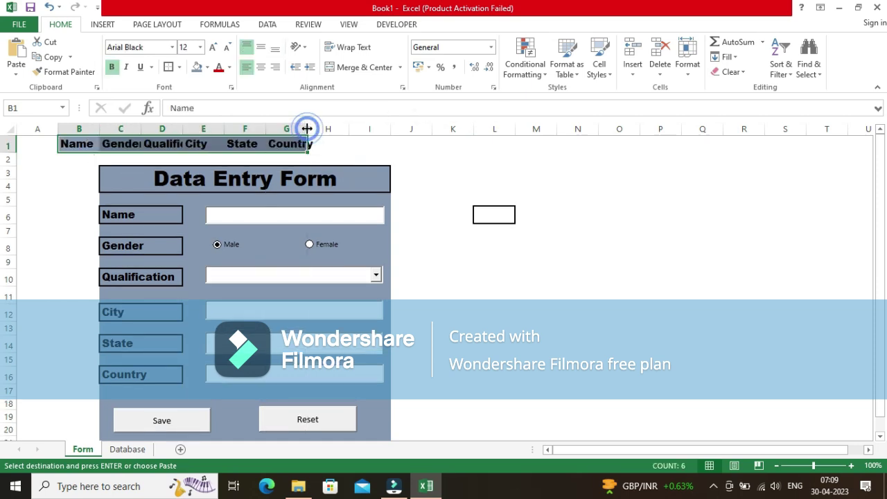
pyautogui.moveTo(307, 128); pyautogui.dragTo(308, 127)
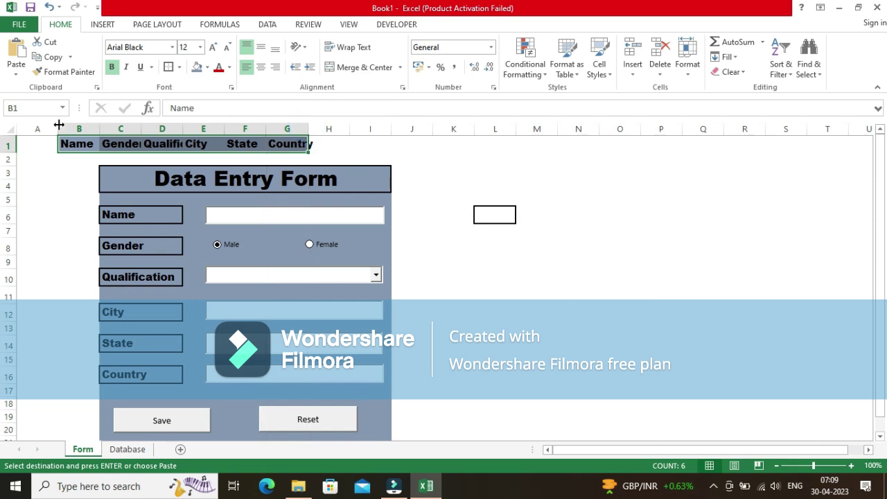
pyautogui.click(200, 47)
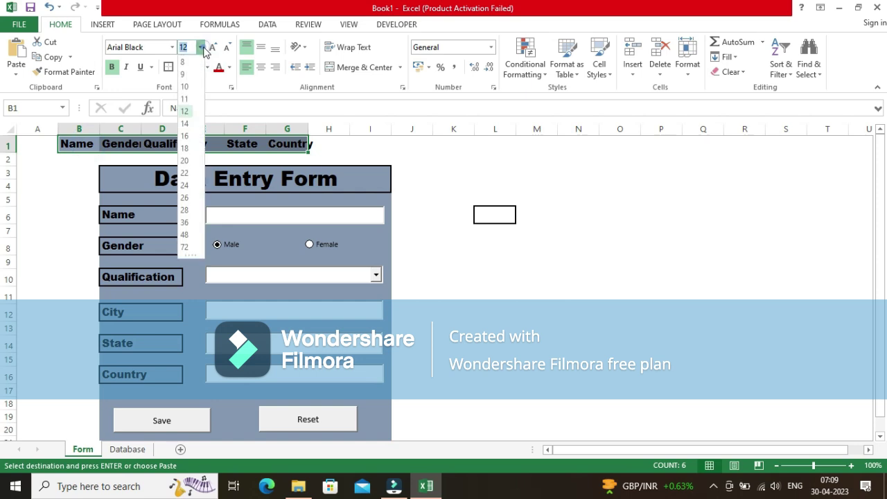
pyautogui.click(185, 86)
# - Insert an entire new row 2 and set B2:G2 to No Fill
pyautogui.click(33, 157)
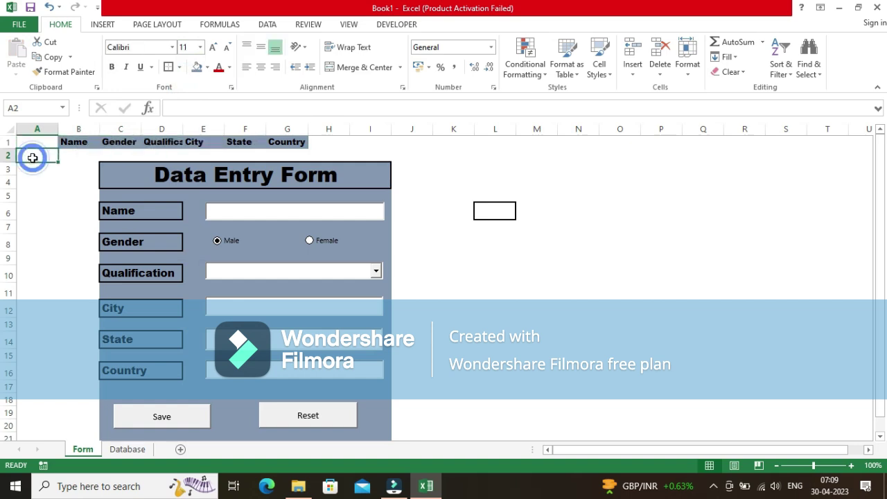
pyautogui.rightClick(32, 157)
pyautogui.click(62, 248)
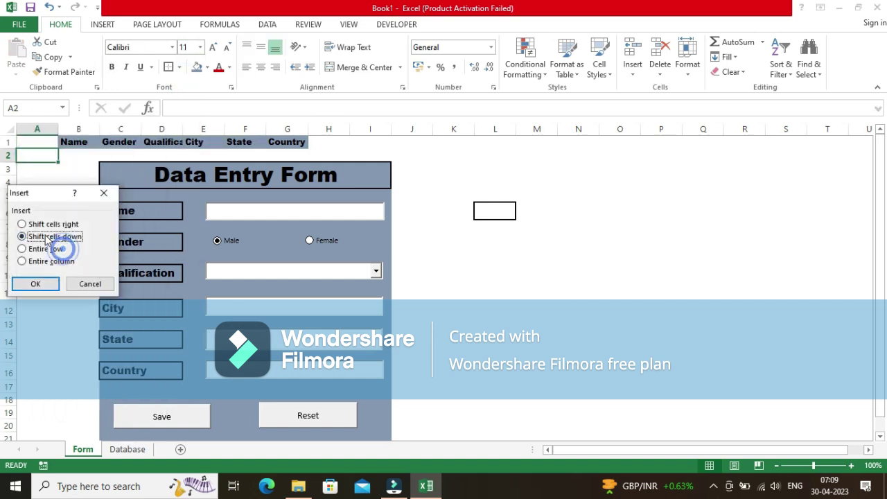
pyautogui.click(42, 247)
pyautogui.click(48, 283)
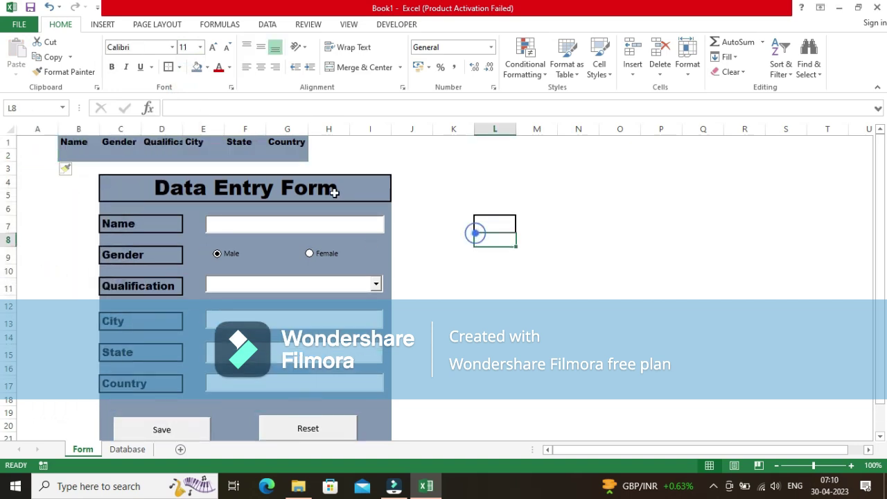
pyautogui.moveTo(72, 154); pyautogui.dragTo(289, 158)
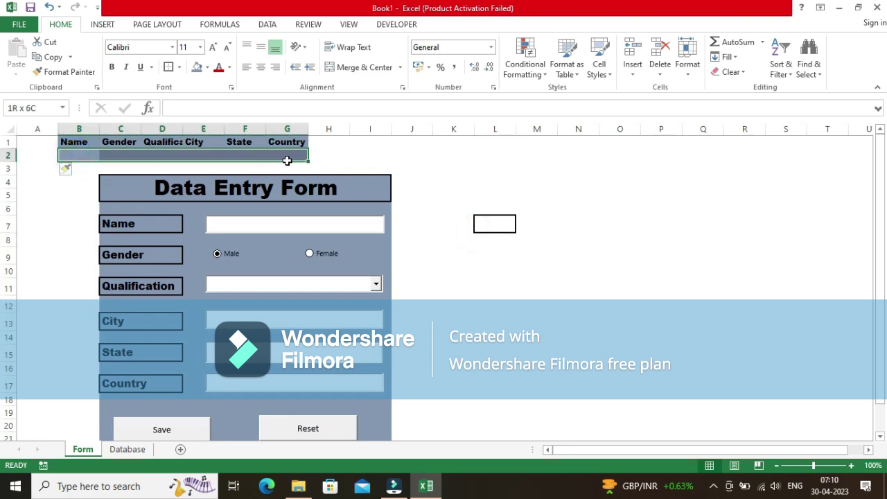
pyautogui.click(207, 67)
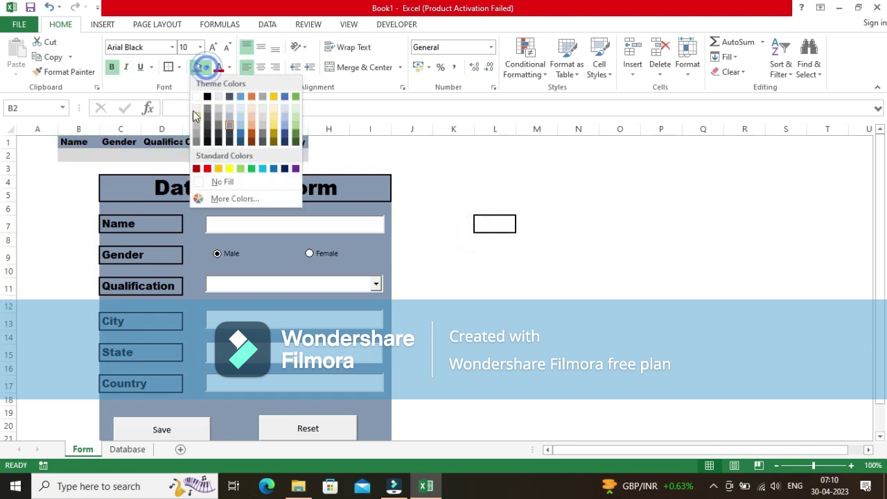
pyautogui.press('Escape')
pyautogui.click(494, 257)
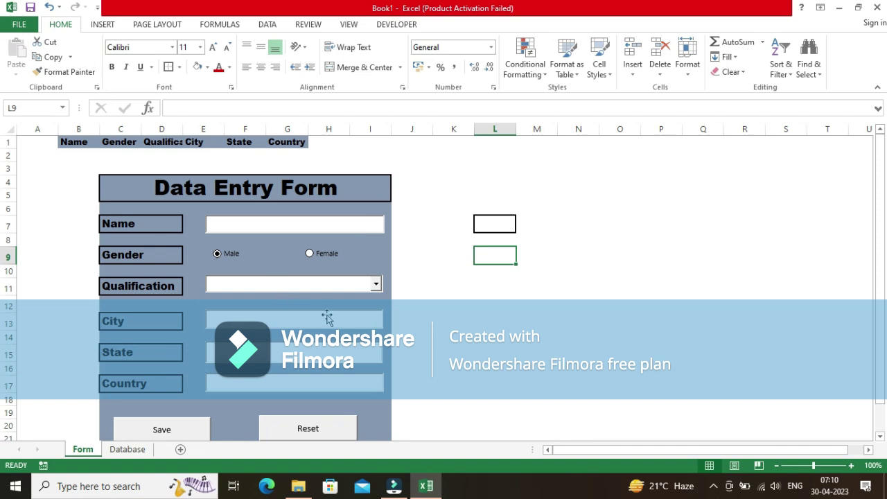
# - From the Developer tab, open Properties and go through the Name and Qualification boxes' linked cell settings
pyautogui.click(438, 338)
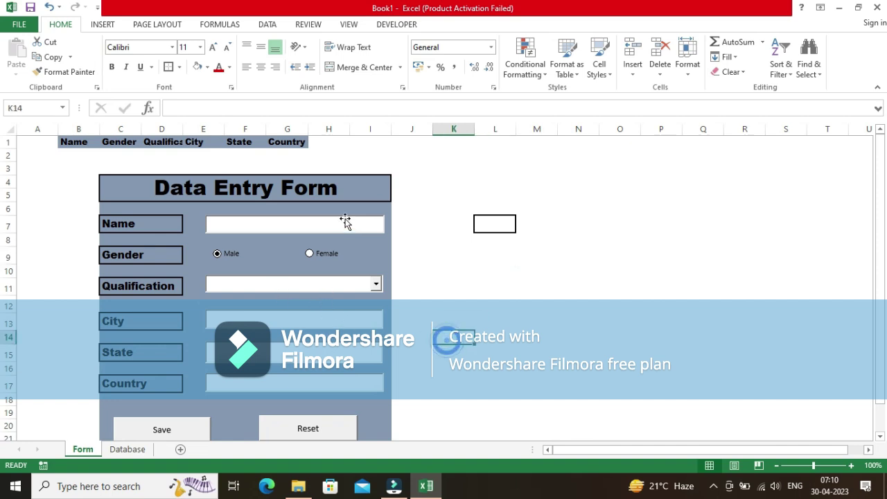
pyautogui.click(398, 26)
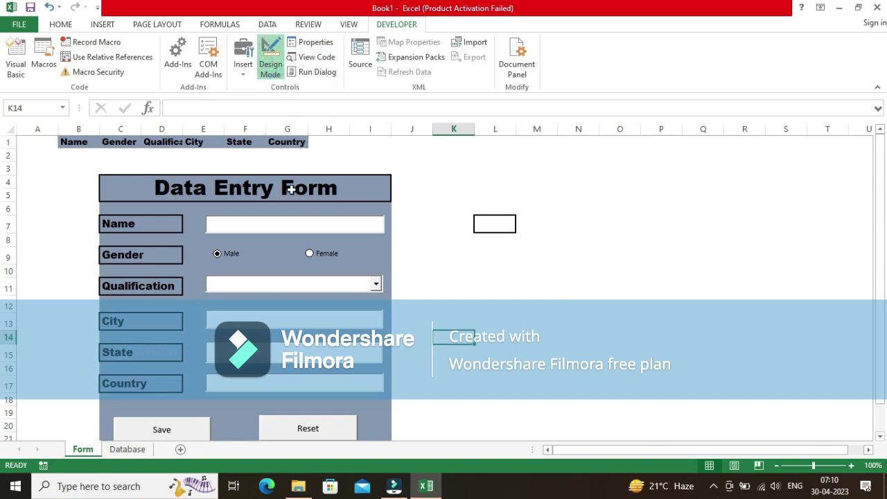
pyautogui.click(318, 231)
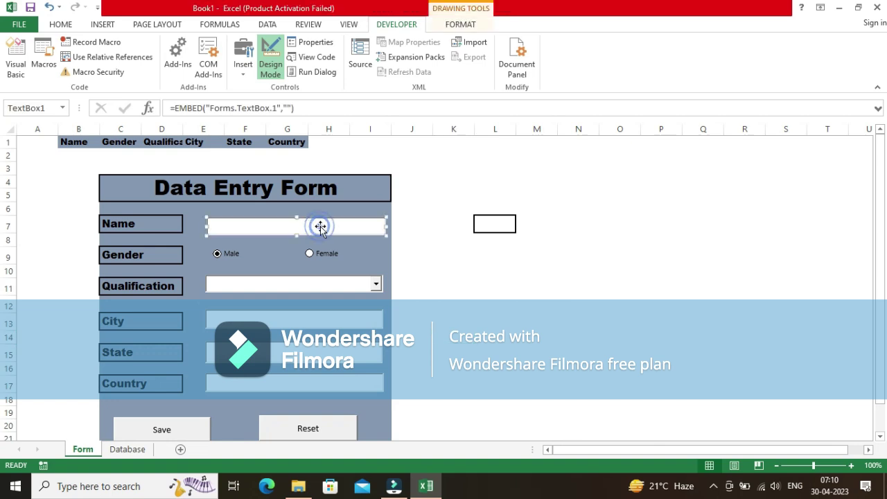
pyautogui.click(325, 47)
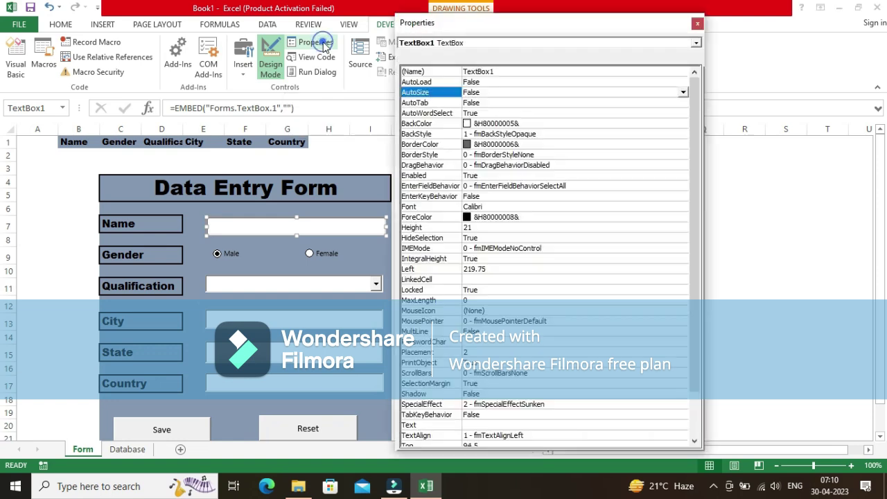
pyautogui.click(478, 280)
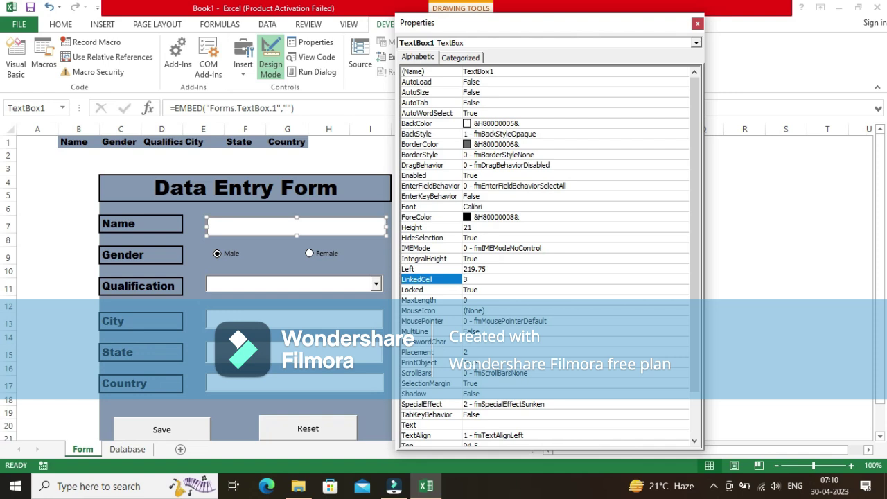
pyautogui.click(306, 287)
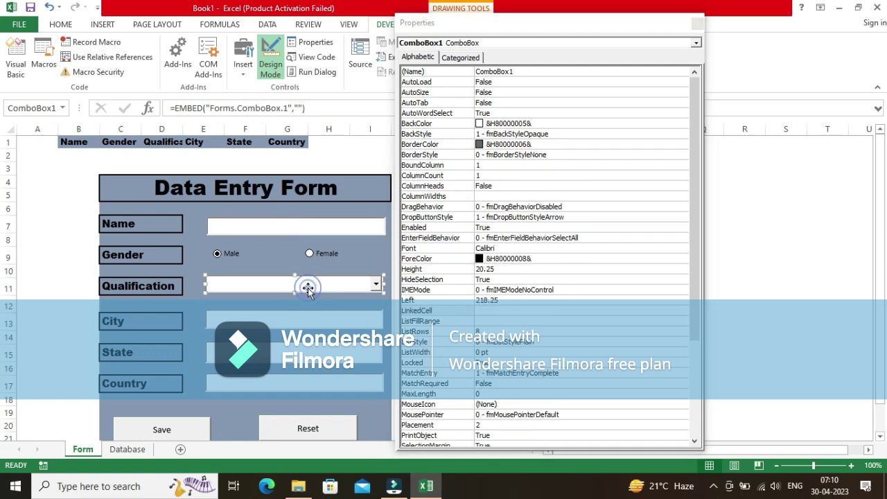
pyautogui.click(502, 312)
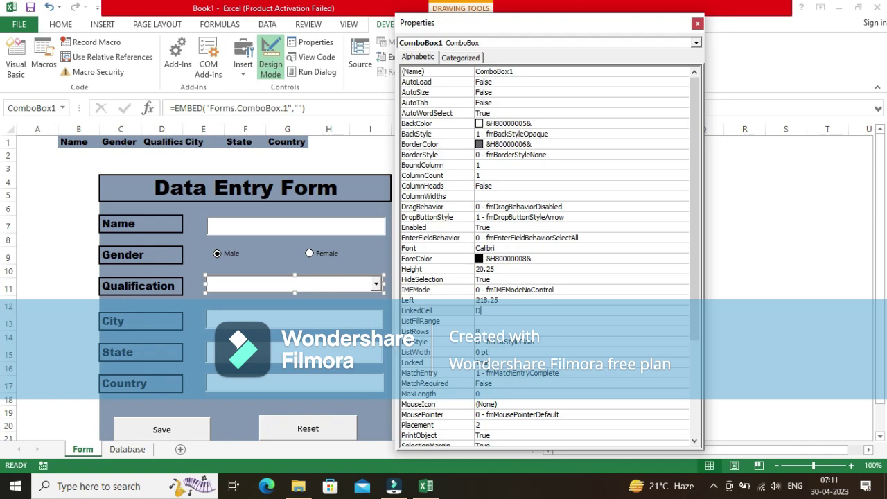
# - Link the City, State and Country text boxes to E2, F2 and G2, then close Properties
pyautogui.click(260, 320)
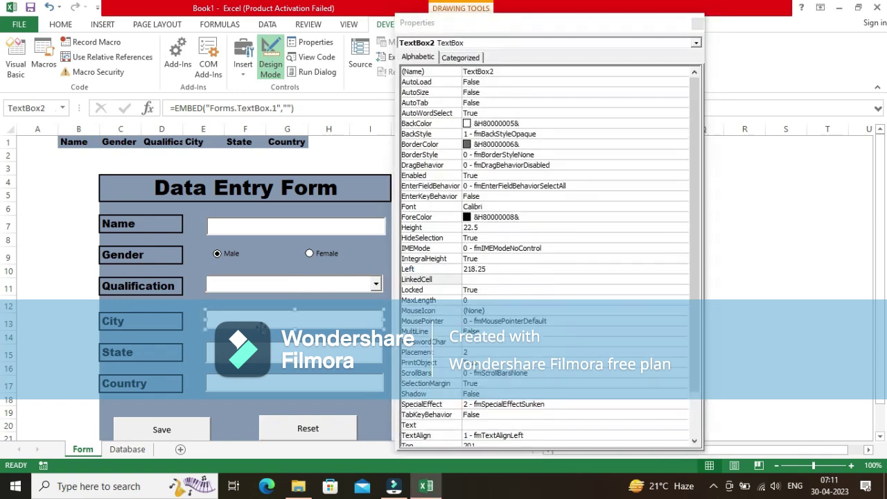
pyautogui.click(485, 279)
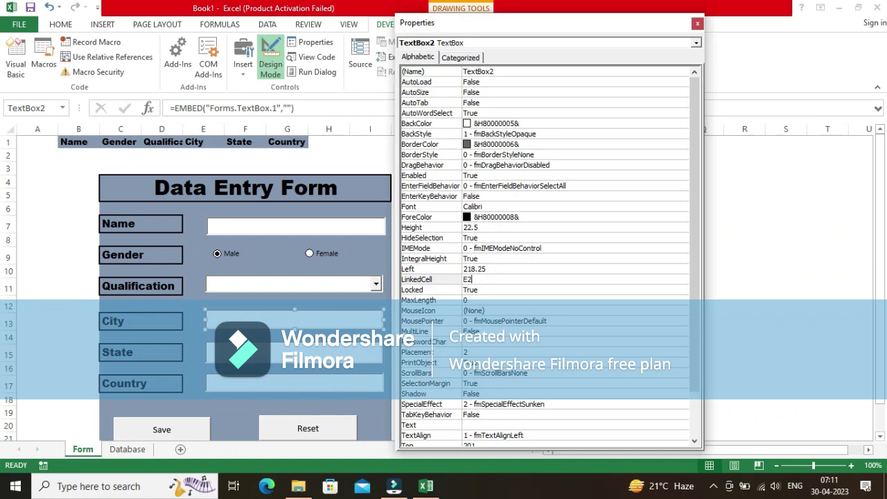
pyautogui.click(284, 352)
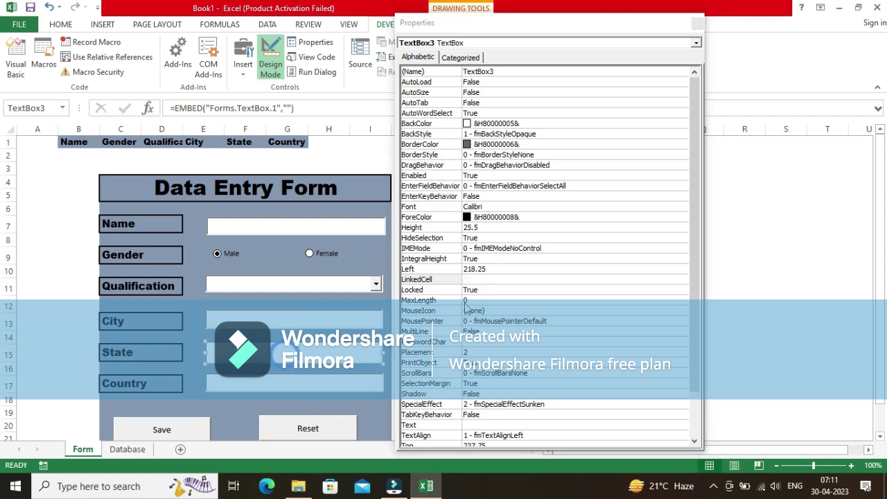
pyautogui.click(477, 279)
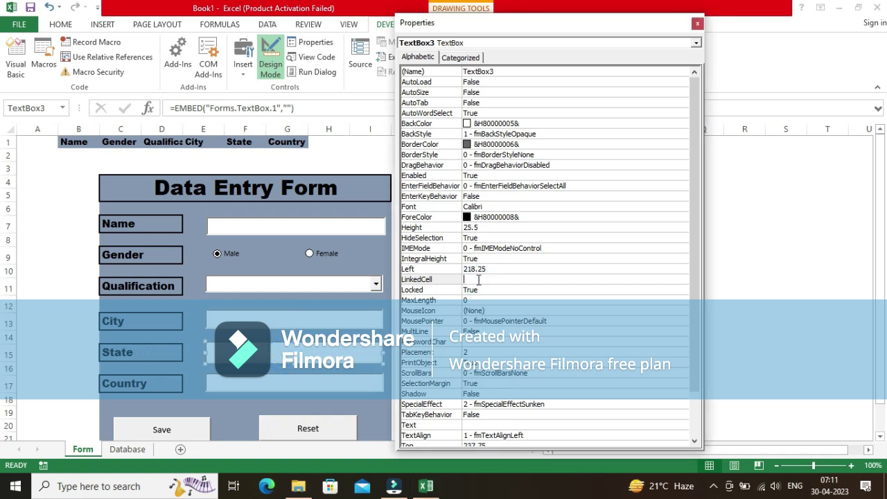
pyautogui.click(292, 383)
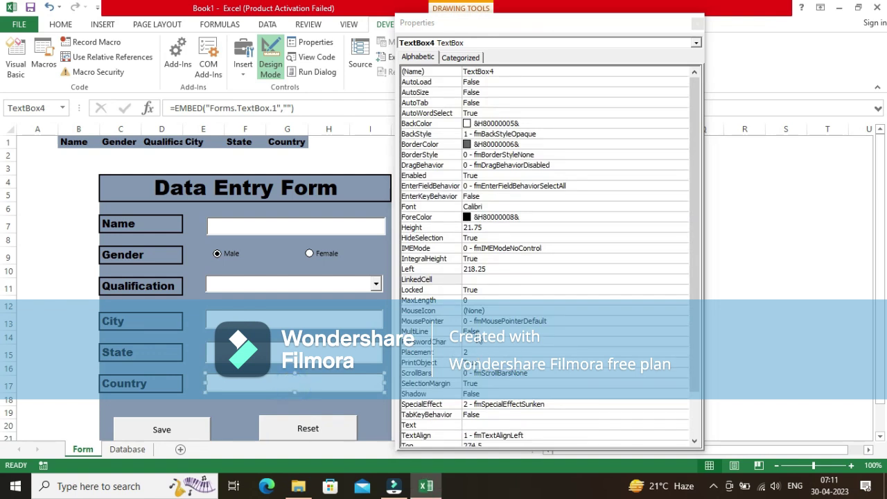
pyautogui.click(481, 279)
pyautogui.click(481, 280)
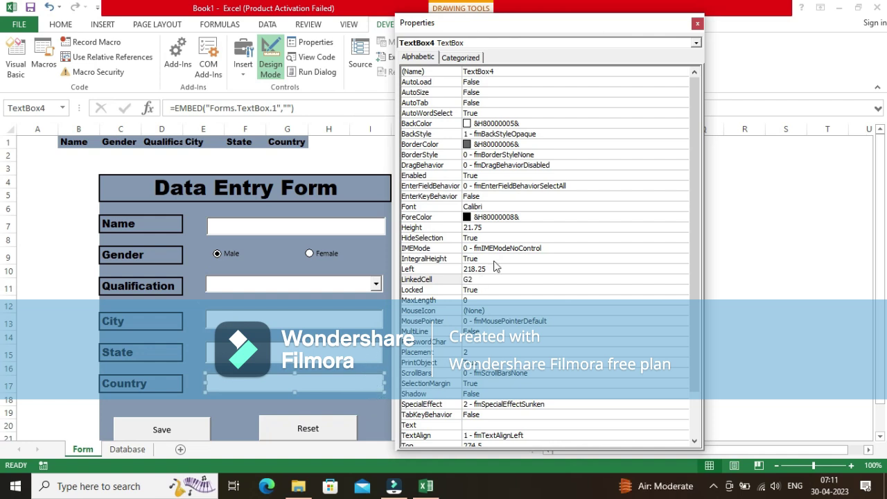
pyautogui.click(697, 24)
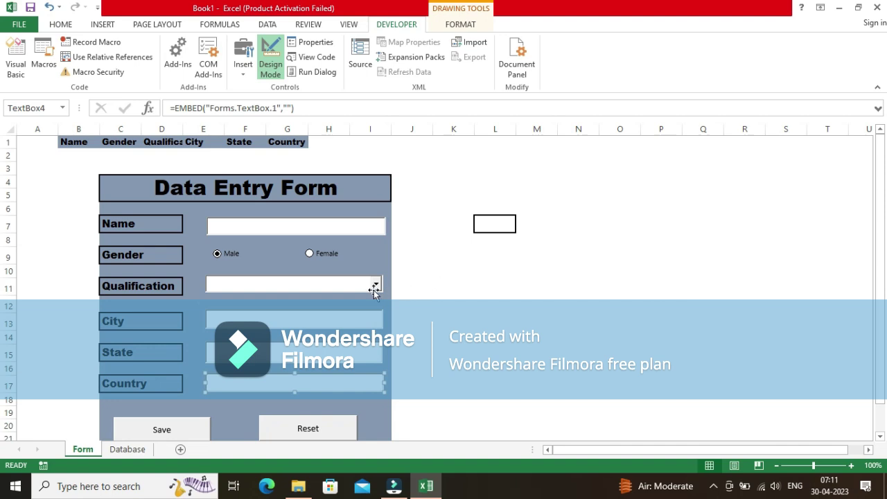
# - Enter 10th, 12th, BA, MA and B.Sc down column O starting at O9
pyautogui.click(625, 254)
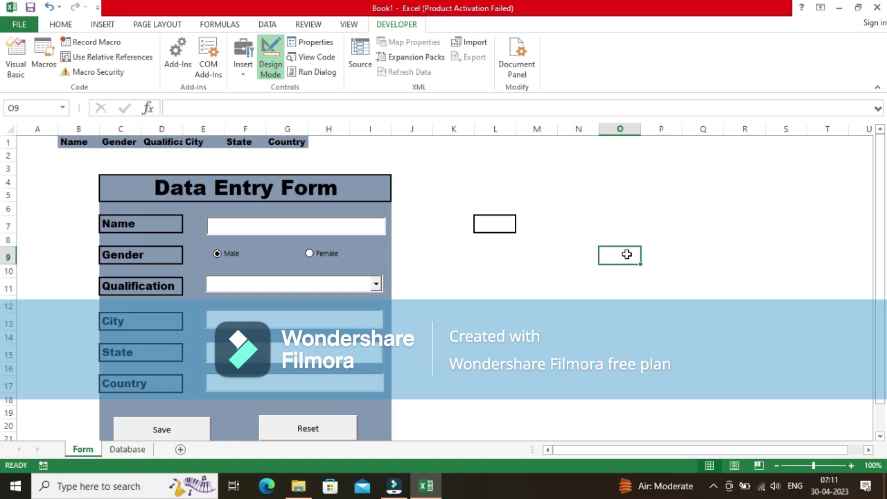
pyautogui.write('10th')
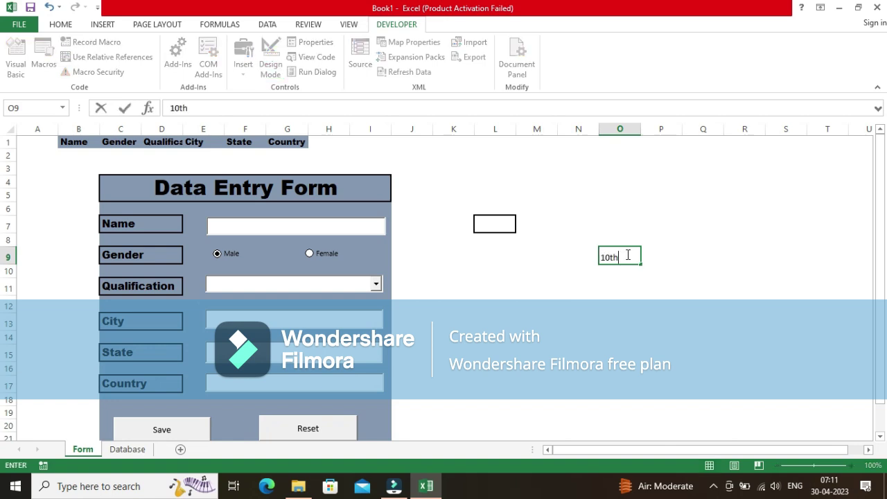
pyautogui.press('Return')
pyautogui.write('12t')
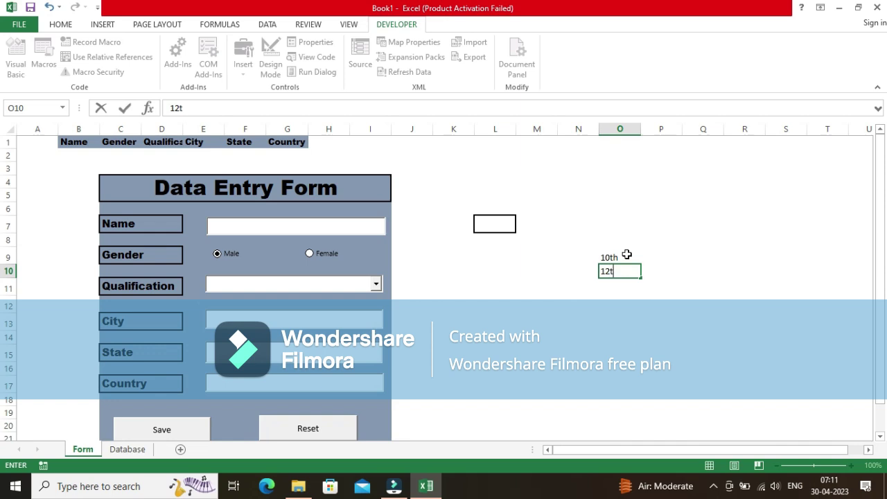
pyautogui.write('h')
pyautogui.press('Return')
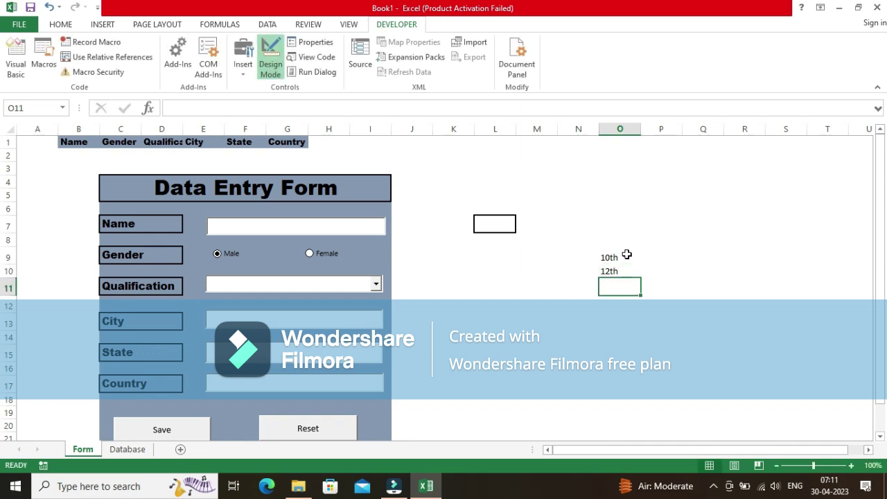
pyautogui.write('B')
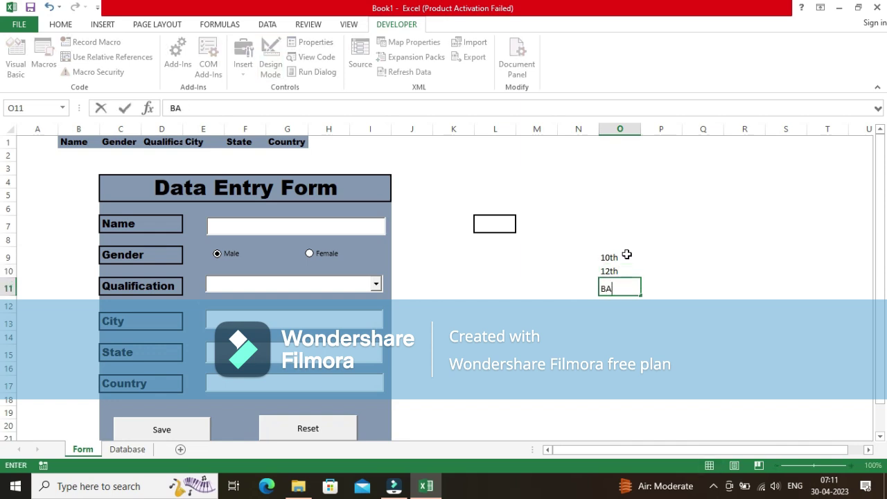
pyautogui.write('A')
pyautogui.press('Return')
pyautogui.write('MA')
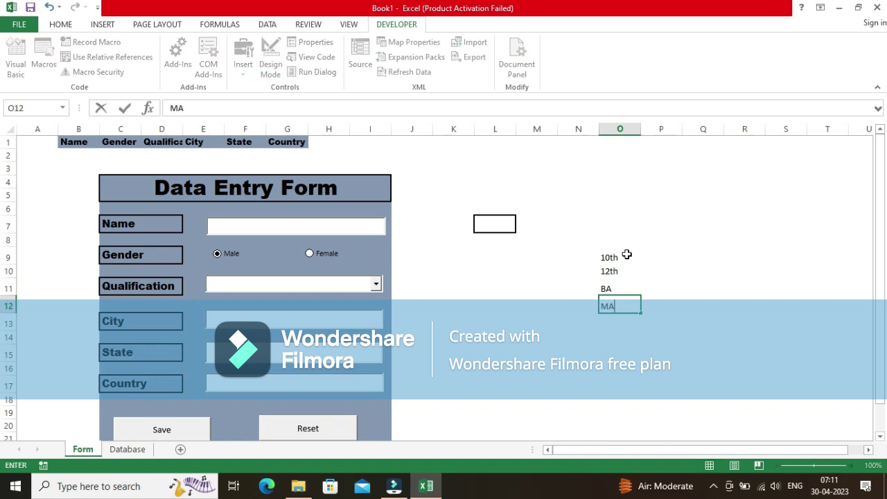
pyautogui.press('Return')
pyautogui.write('B')
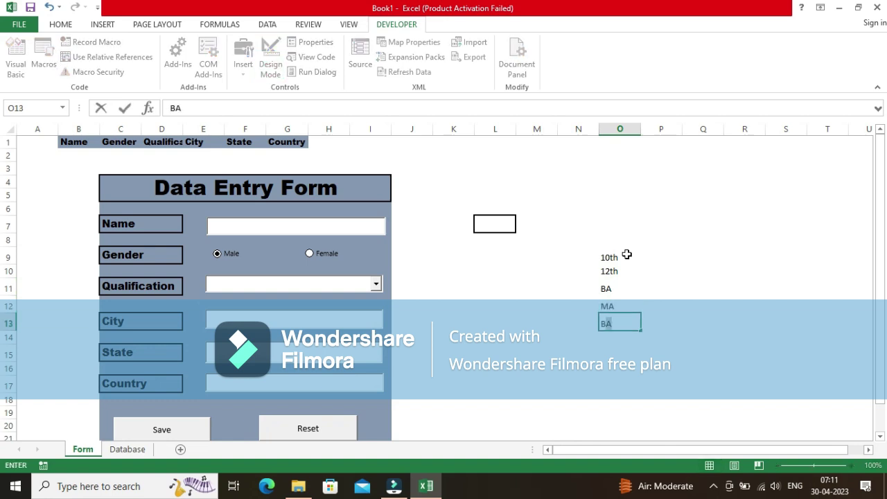
pyautogui.write('.Sc')
pyautogui.press('Return')
# - Continue the list with M.Sc, Phd, BCA, MCA, MBBS and GNM through O19, then check both ends
pyautogui.write('M.')
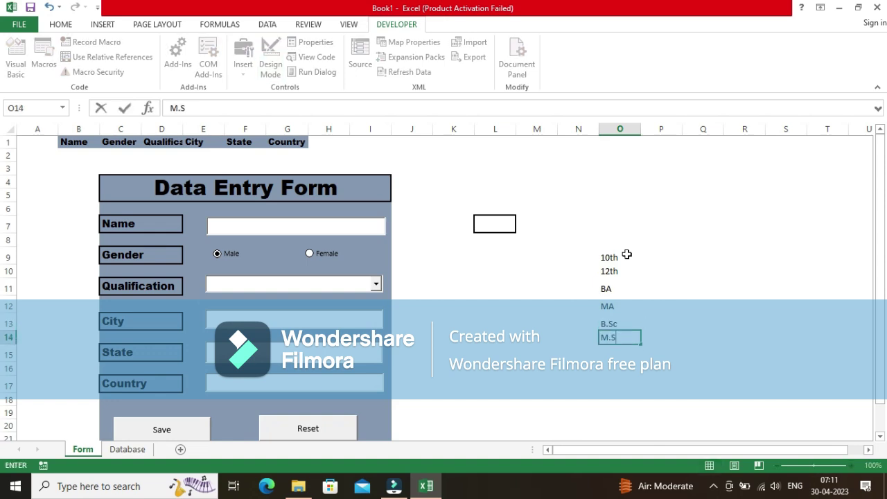
pyautogui.press('Return')
pyautogui.write('Ph')
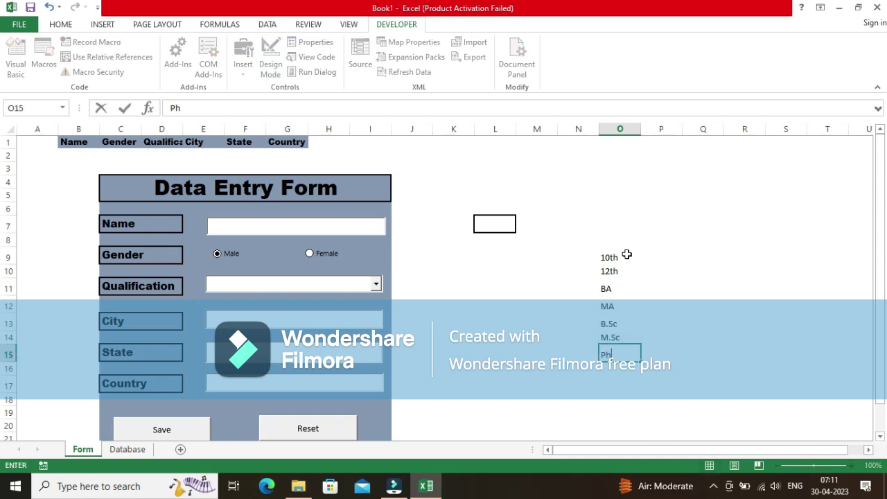
pyautogui.write('d')
pyautogui.press('Return')
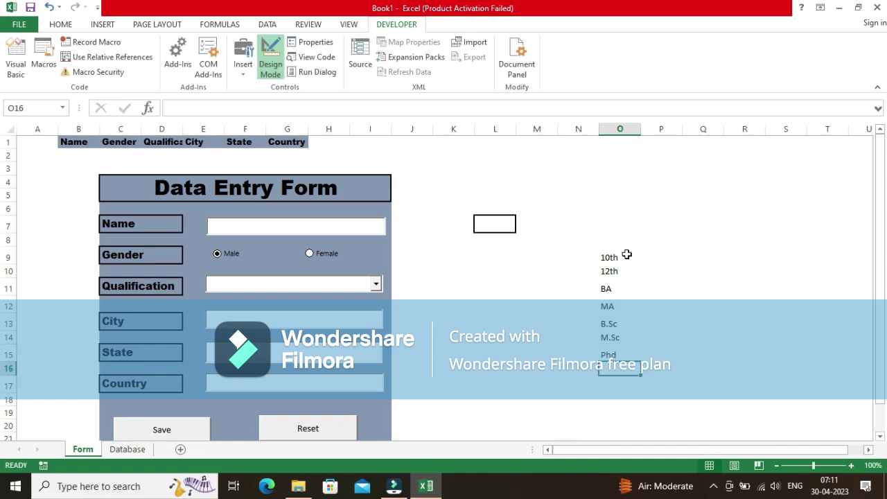
pyautogui.write('BCA')
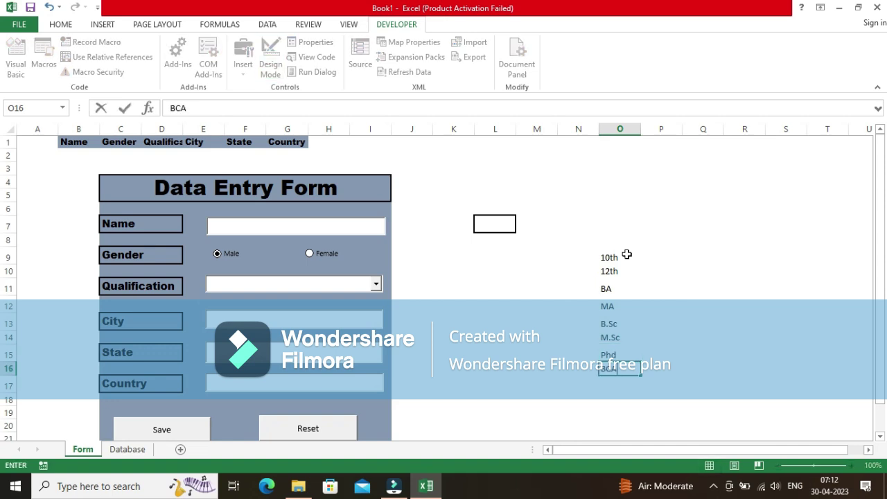
pyautogui.press('Return')
pyautogui.write('MCA')
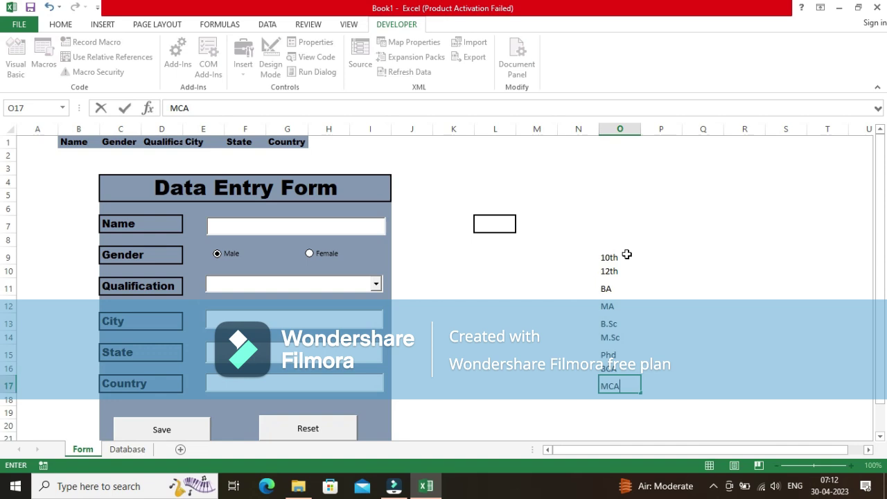
pyautogui.press('Return')
pyautogui.write('M')
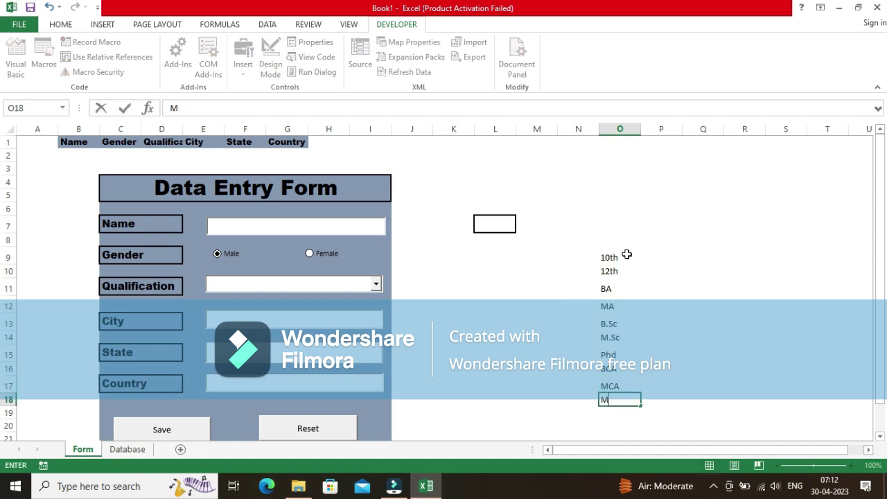
pyautogui.write('BBBD')
pyautogui.press('Return')
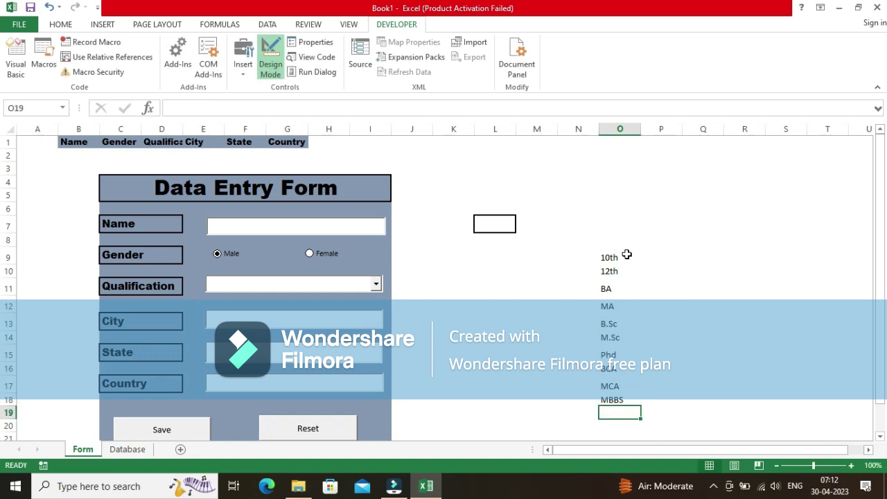
pyautogui.write('G')
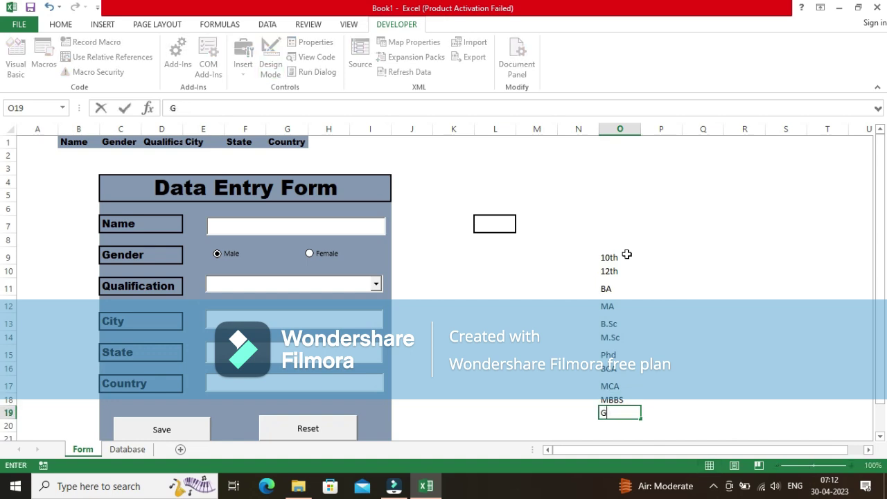
pyautogui.write('NM')
pyautogui.click(661, 271)
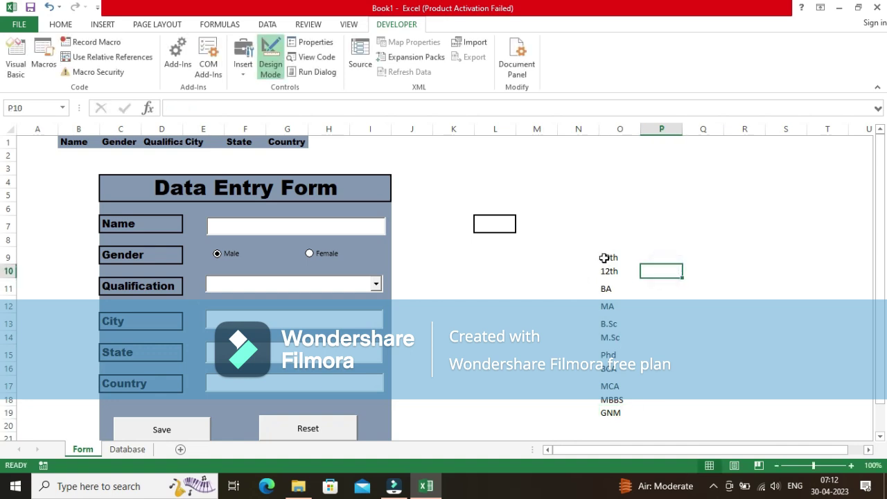
pyautogui.click(604, 257)
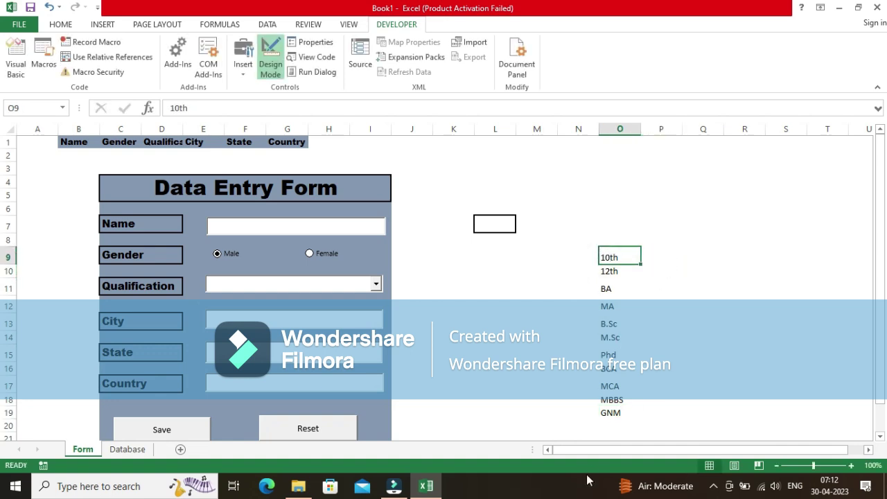
pyautogui.click(616, 413)
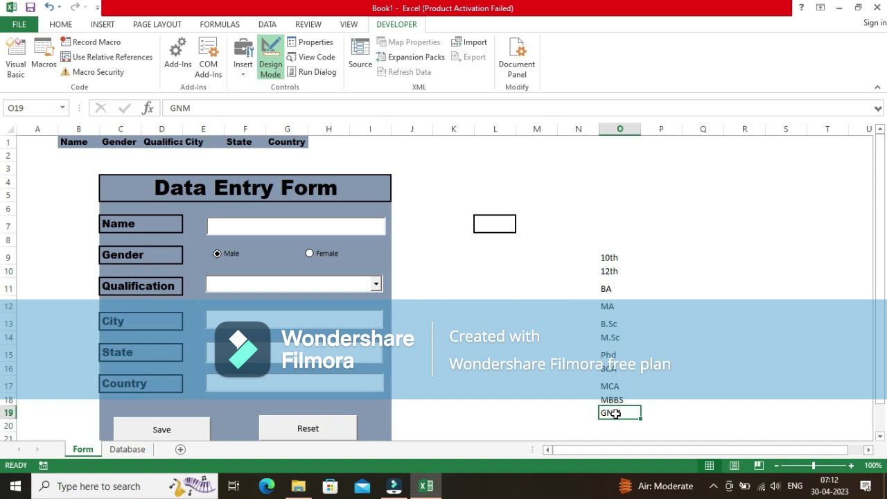
# - Open ComboBox1's Properties window and select its ListFillRange field
pyautogui.click(341, 287)
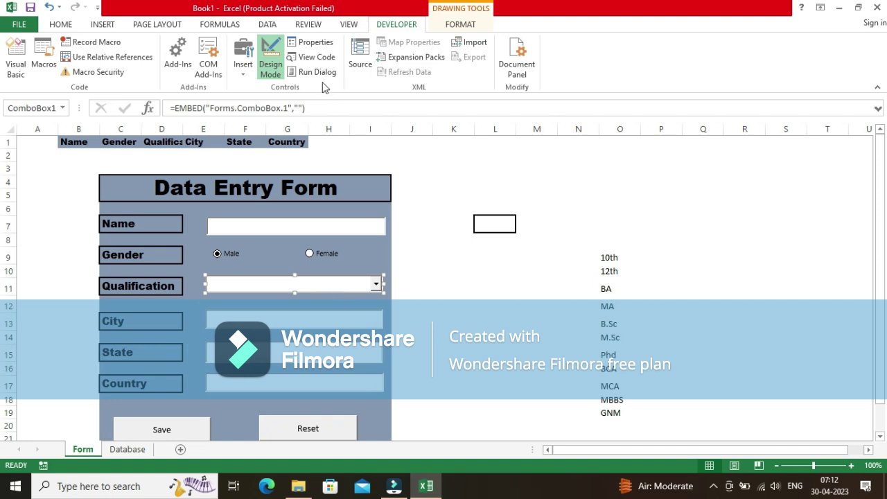
pyautogui.click(315, 42)
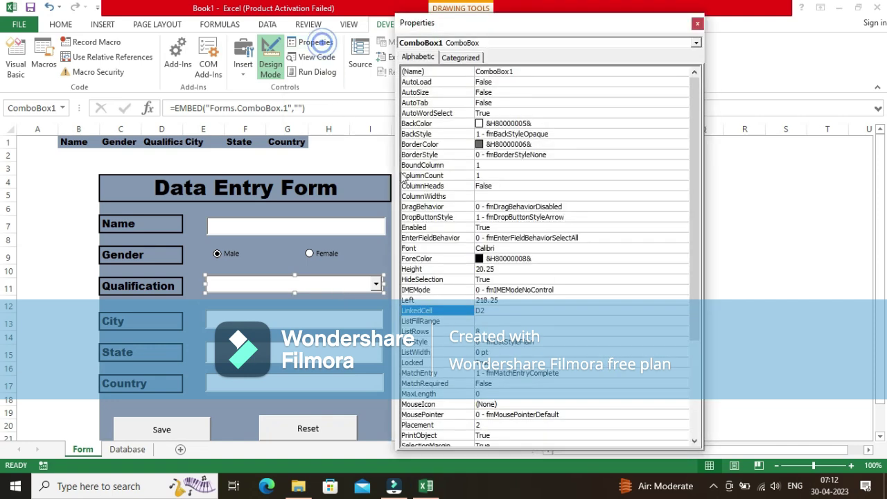
pyautogui.click(488, 322)
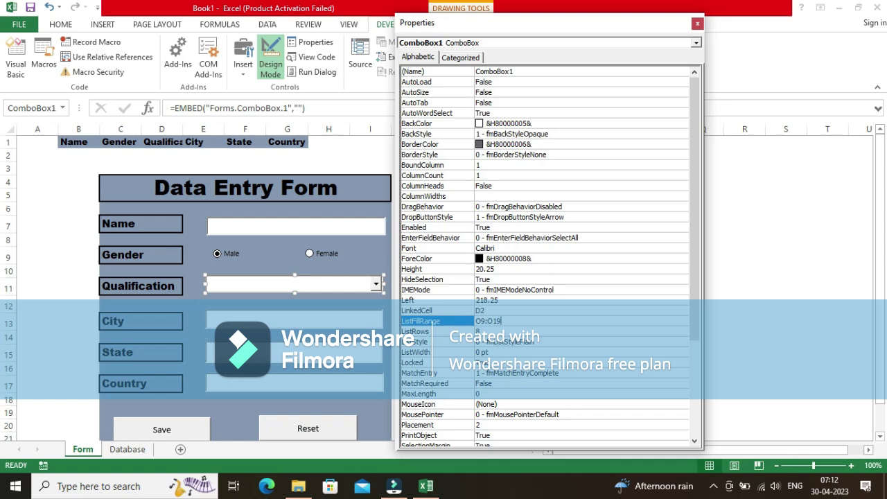
# - Close the Qualification combo box's properties and code window, then switch Design Mode off
pyautogui.scroll(-5, 683, 208)
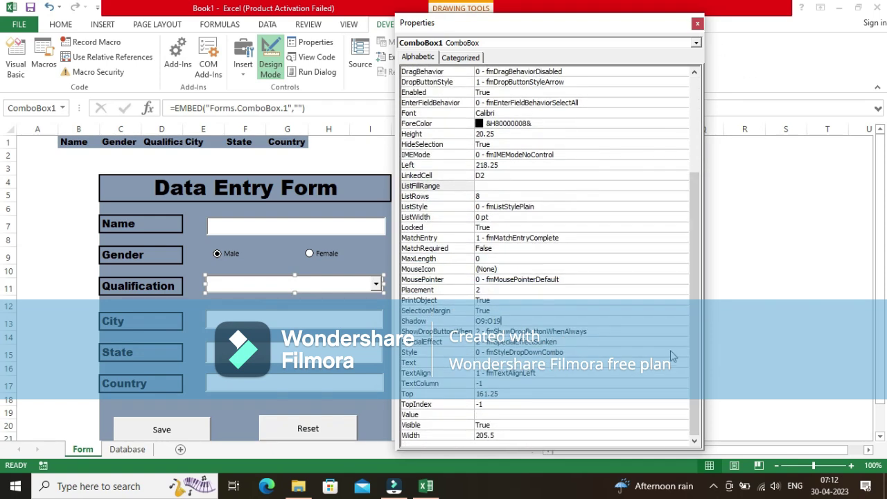
pyautogui.click(697, 23)
pyautogui.click(505, 323)
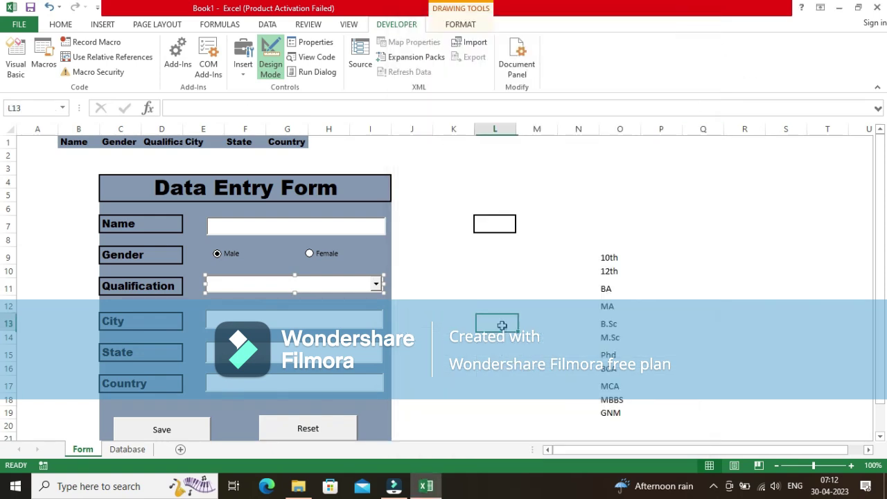
pyautogui.doubleClick(376, 286)
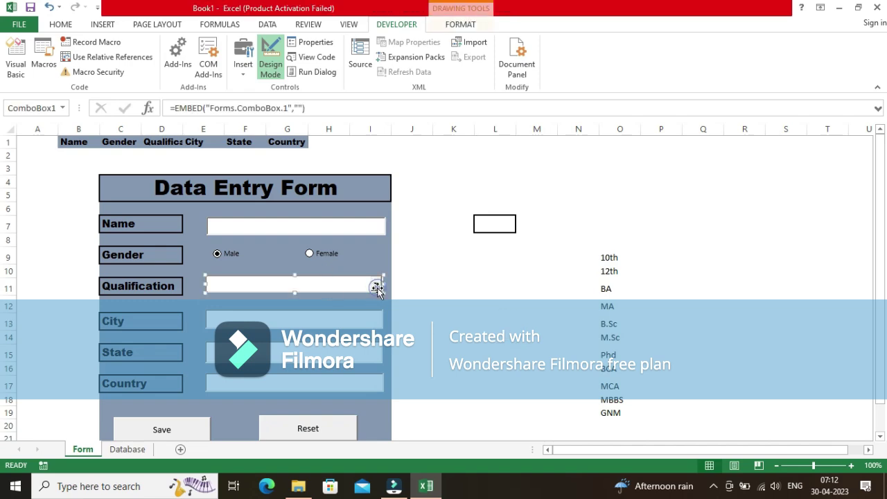
pyautogui.click(742, 84)
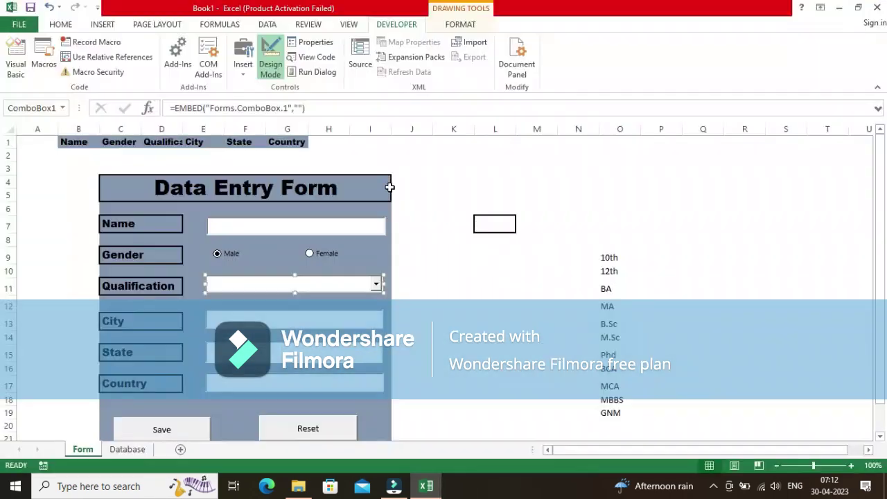
pyautogui.click(271, 68)
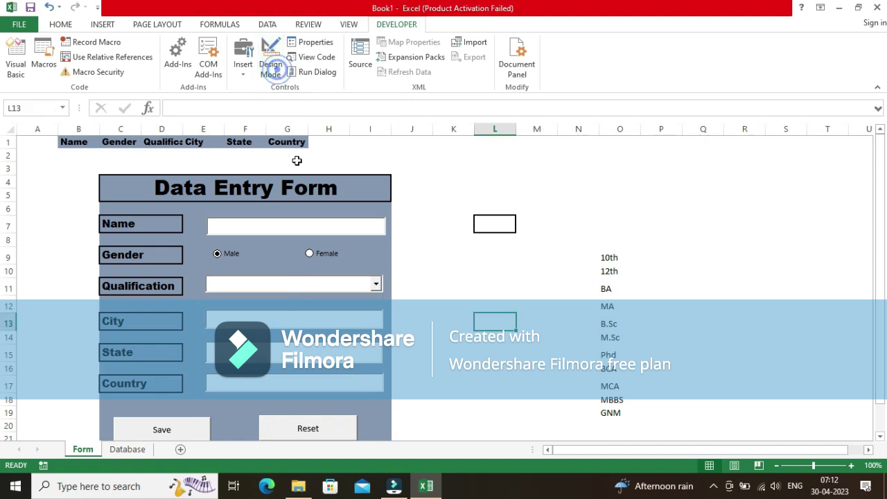
# - Enter a sample name in the form's Name box and choose BA as the qualification
pyautogui.click(375, 286)
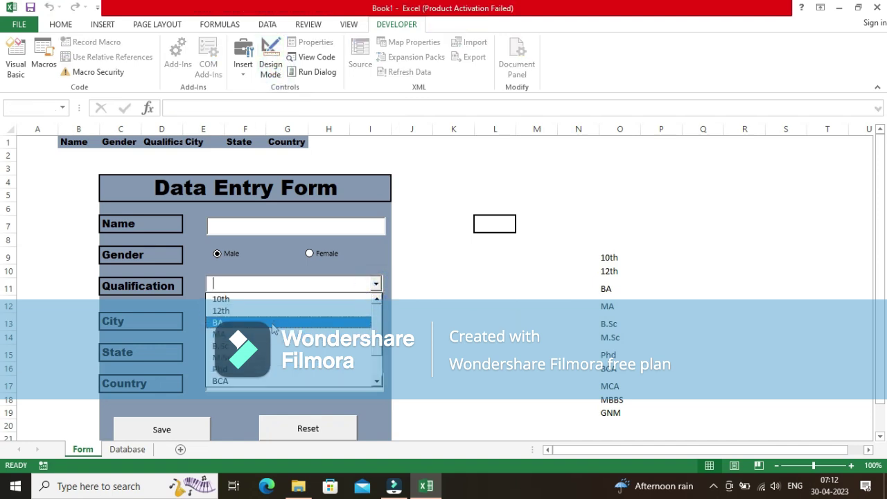
pyautogui.scroll(-1, 249, 360)
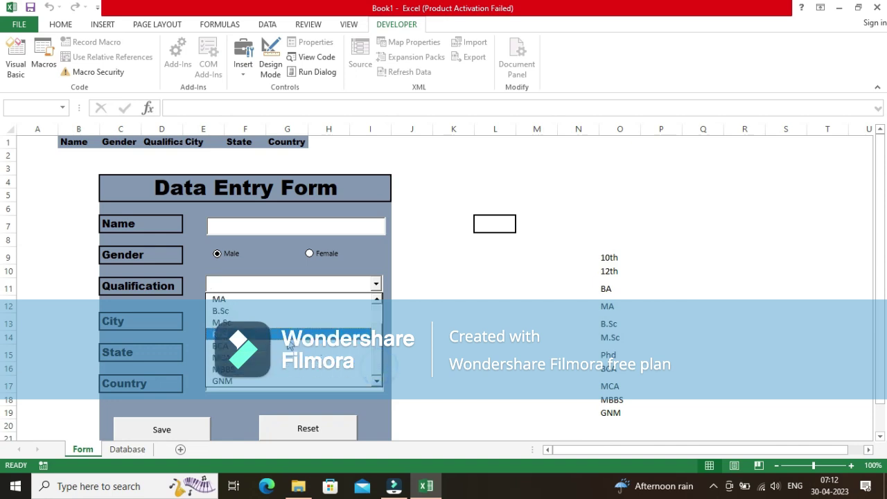
pyautogui.click(448, 302)
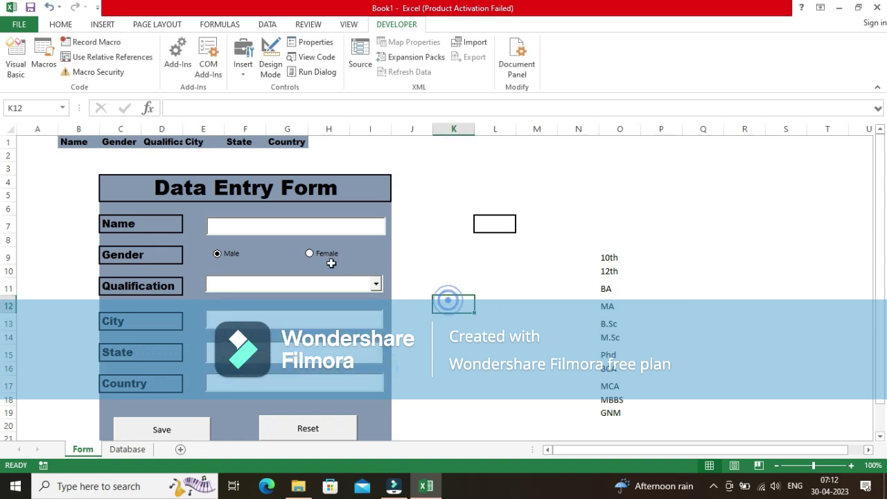
pyautogui.click(317, 228)
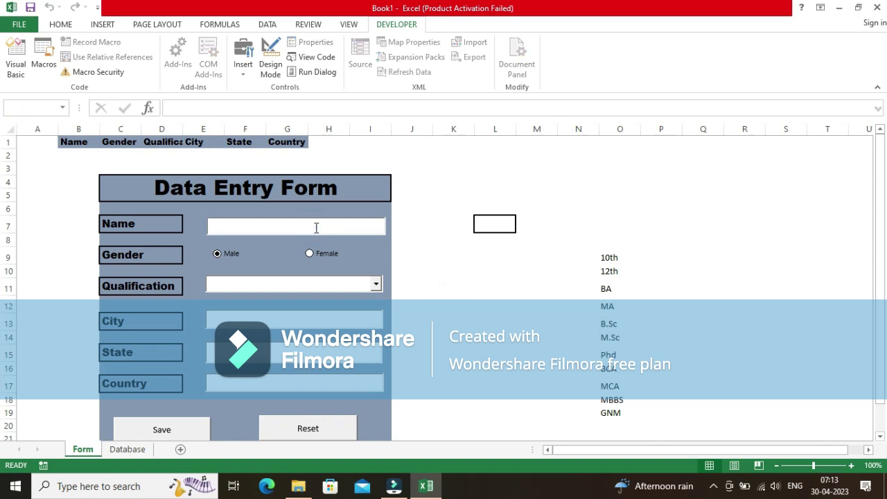
pyautogui.write('Rohan')
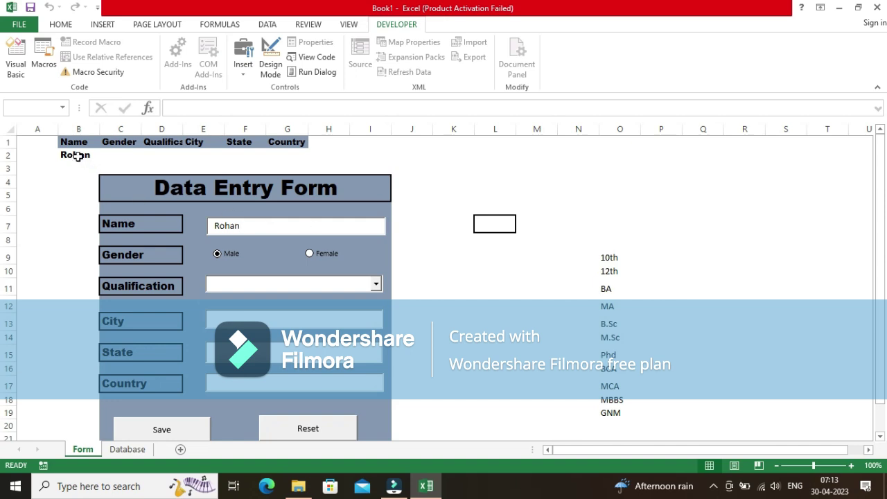
pyautogui.click(233, 283)
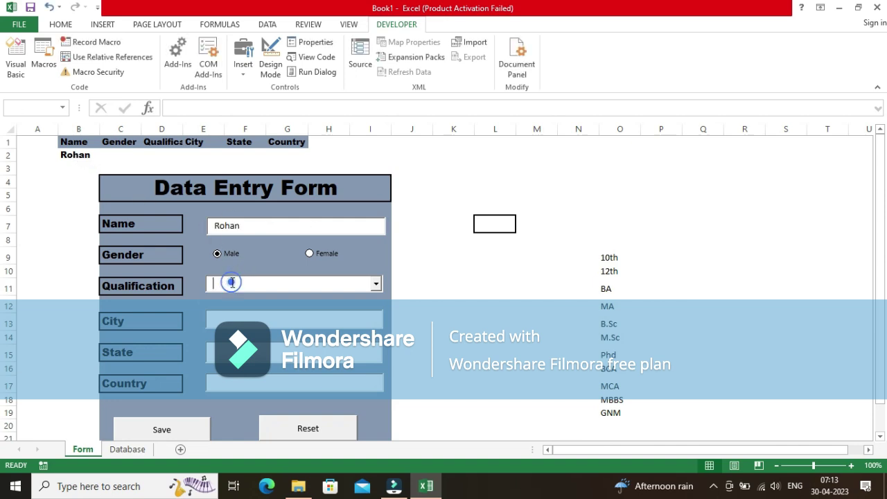
pyautogui.click(375, 284)
pyautogui.click(257, 321)
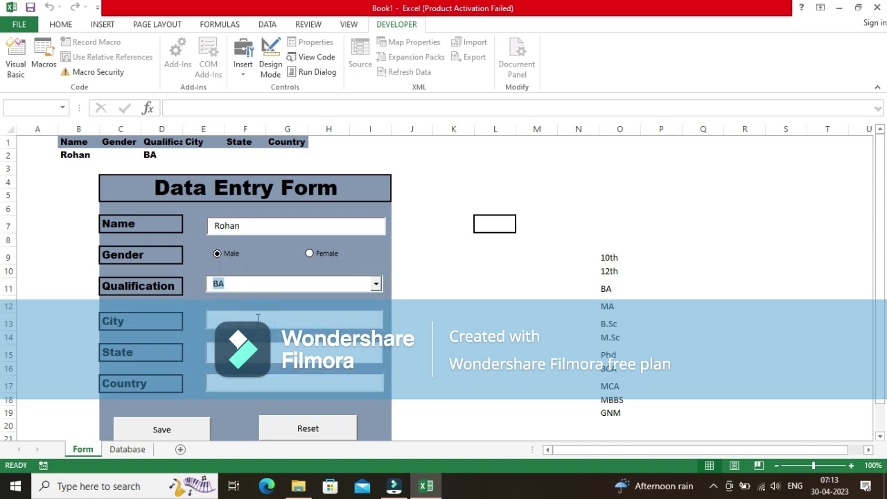
# - Fill City and State with Delhi and Country with India, then pick Male as gender
pyautogui.write('Delhi')
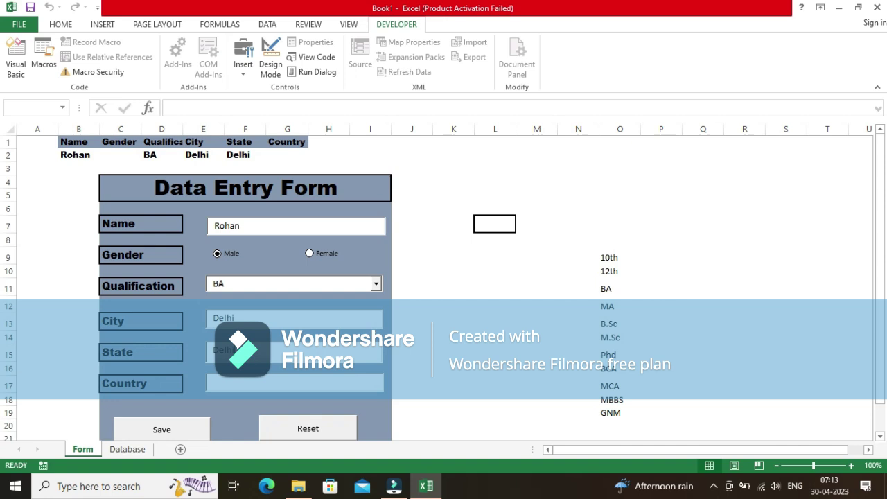
pyautogui.click(263, 385)
pyautogui.write('India')
pyautogui.click(488, 368)
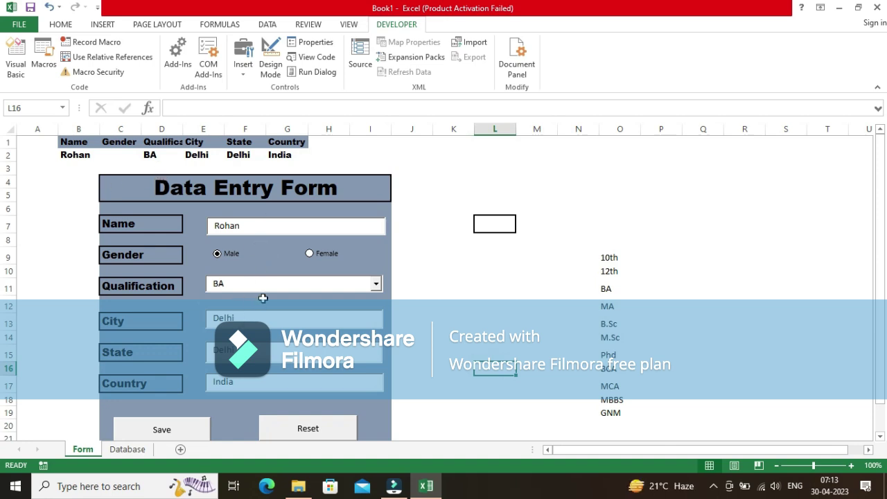
pyautogui.click(310, 254)
pyautogui.click(229, 254)
pyautogui.click(115, 158)
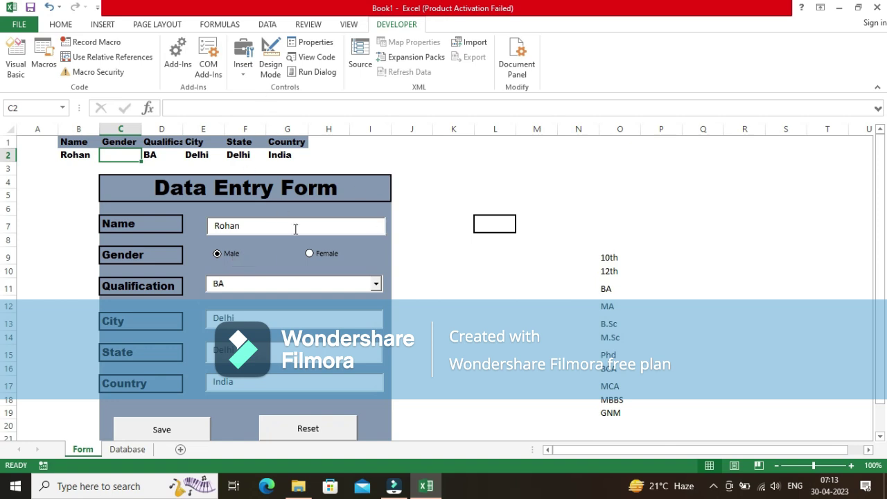
# - In Design Mode, set the Male option button's cell link to C2 and test it with Female
pyautogui.click(270, 66)
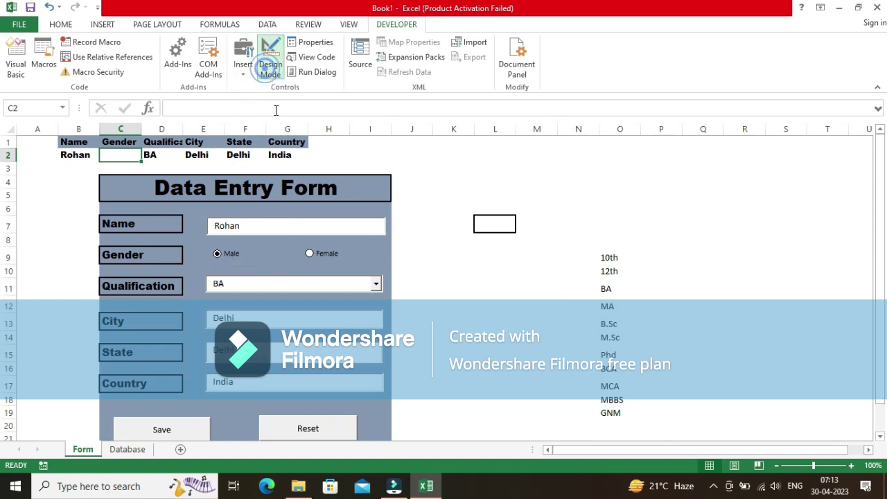
pyautogui.rightClick(232, 255)
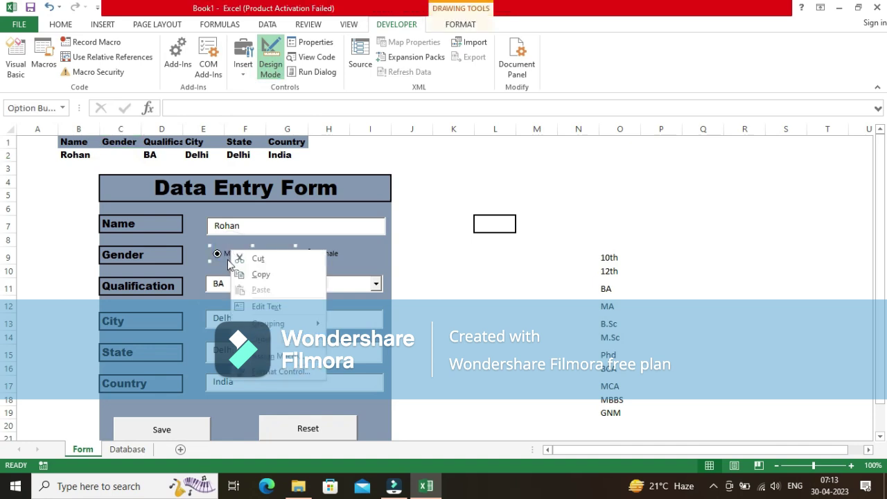
pyautogui.click(281, 373)
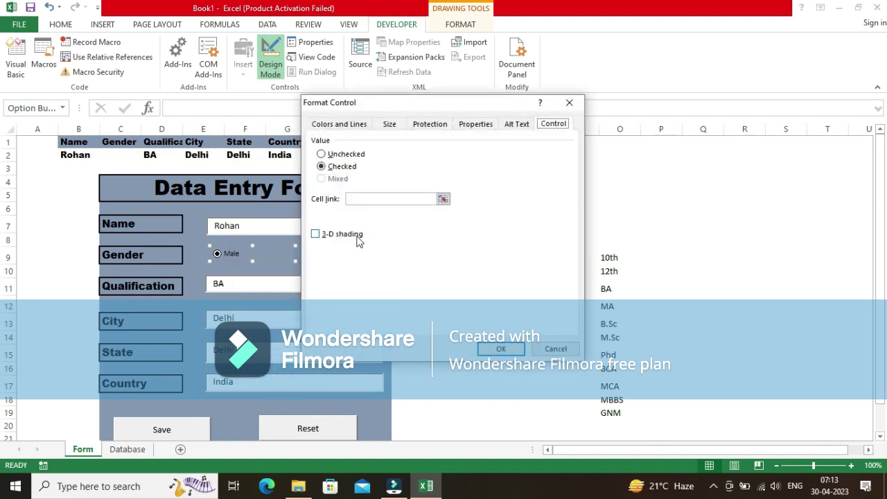
pyautogui.click(363, 198)
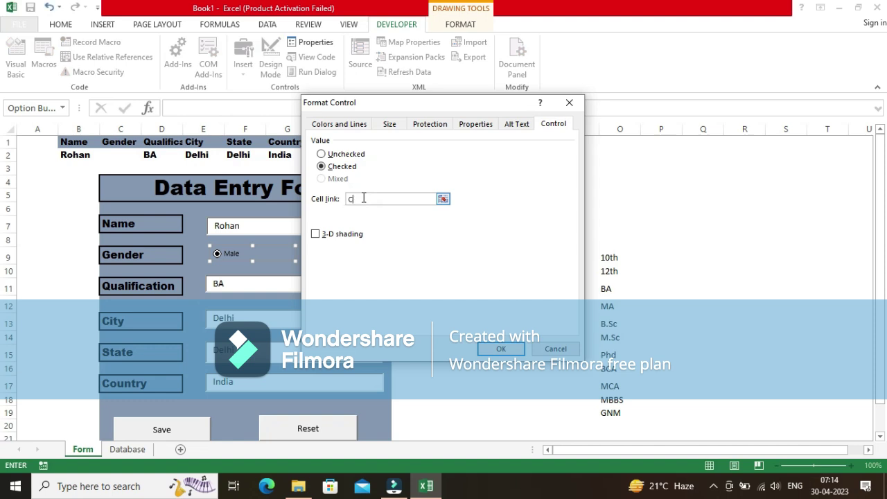
pyautogui.click(499, 348)
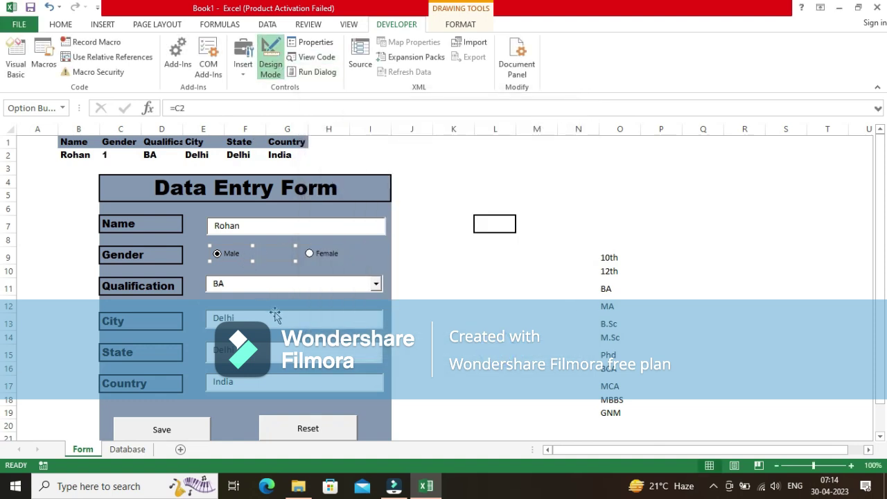
pyautogui.click(453, 257)
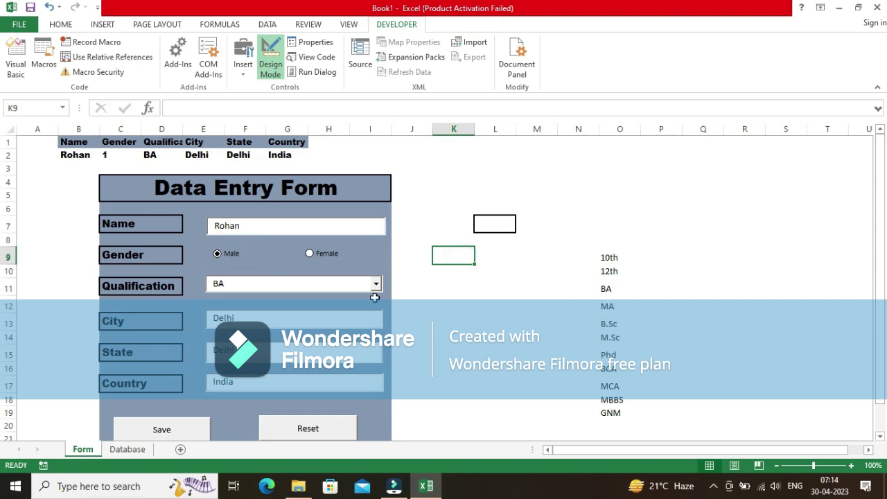
pyautogui.click(331, 263)
# - Change the gender option buttons' cell link from C2 to A2
pyautogui.click(238, 255)
pyautogui.rightClick(237, 254)
pyautogui.click(315, 355)
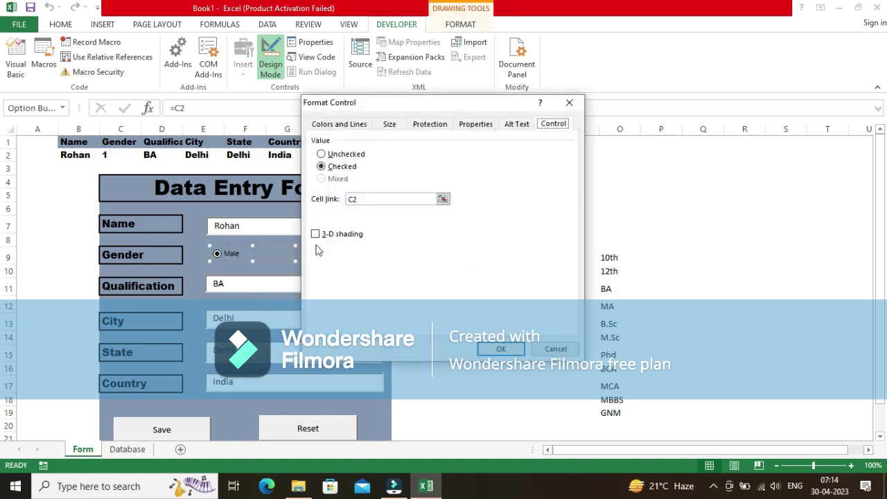
pyautogui.click(365, 199)
pyautogui.press('BackSpace')
pyautogui.press('BackSpace')
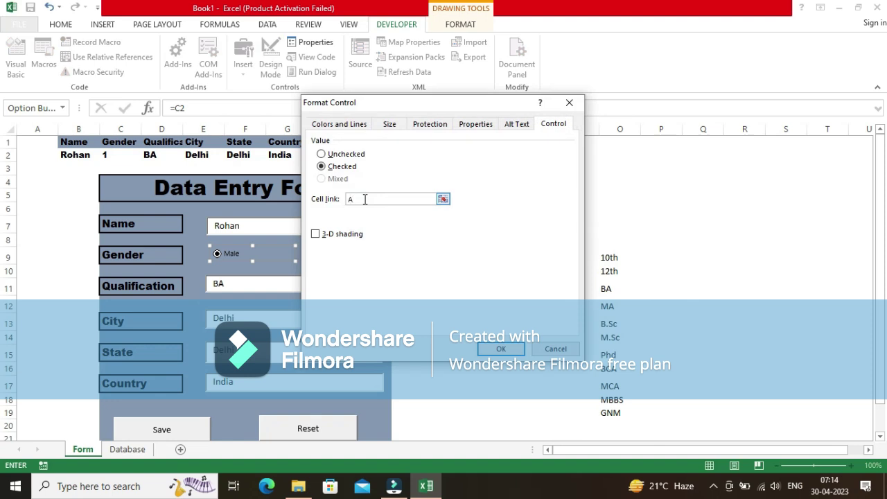
pyautogui.write('A2')
pyautogui.click(500, 348)
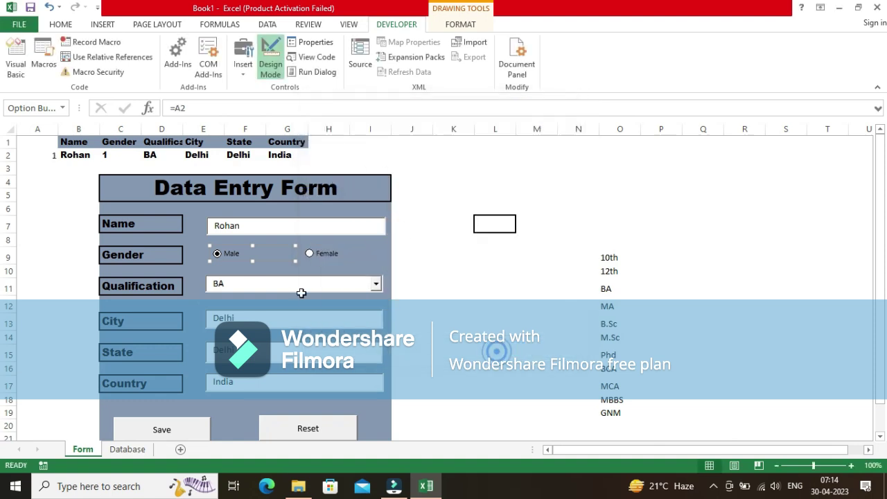
# - Clear the leftover number in C2 and toggle Female and Male to check A2
pyautogui.click(118, 154)
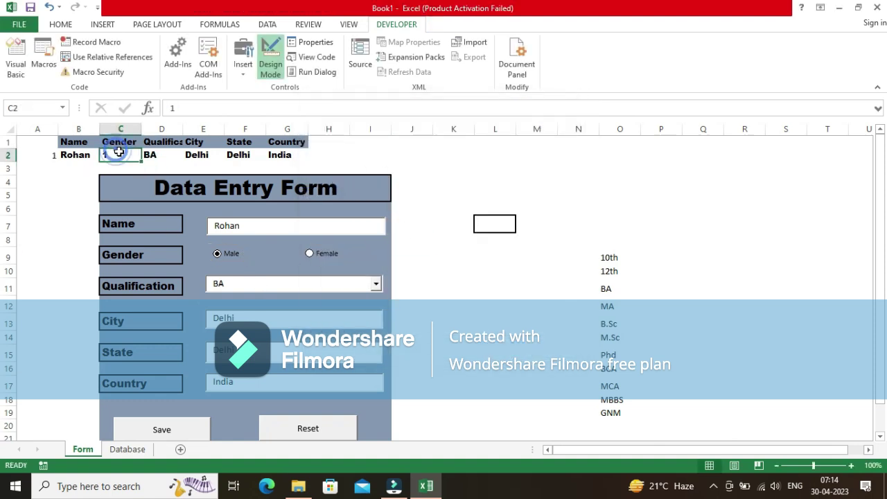
pyautogui.click(310, 258)
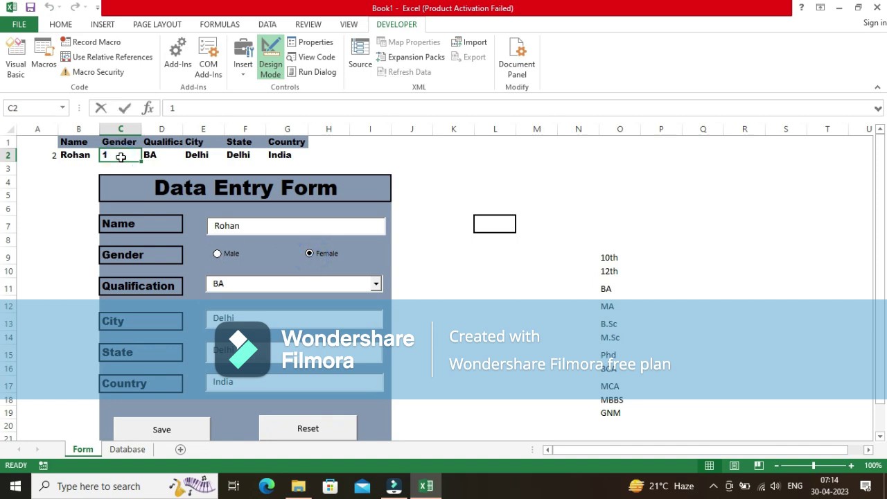
pyautogui.press('BackSpace')
pyautogui.click(233, 256)
# - Enter =IF(A2=1,"Male","Female") in C2 to turn the gender code into a word
pyautogui.click(309, 254)
pyautogui.write('=')
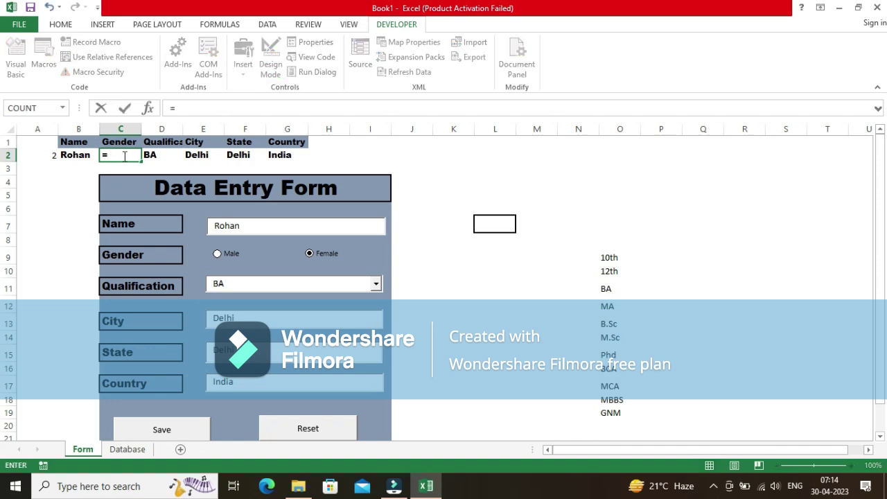
pyautogui.write('if')
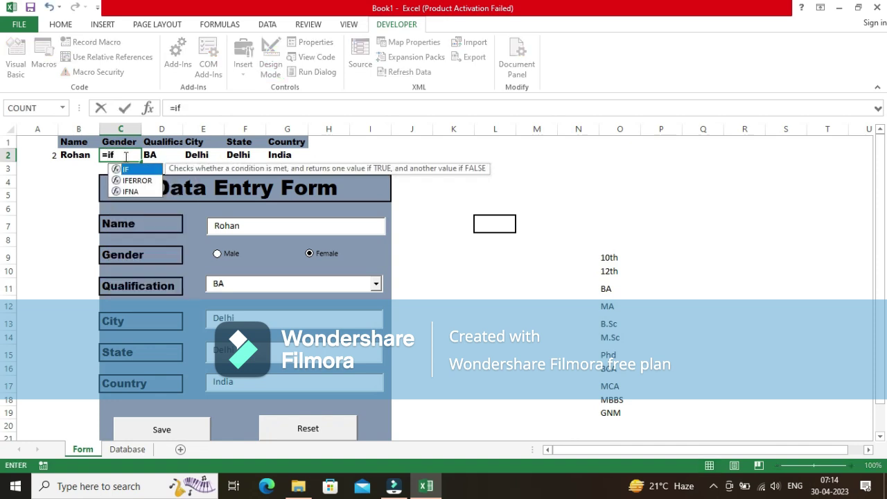
pyautogui.doubleClick(132, 170)
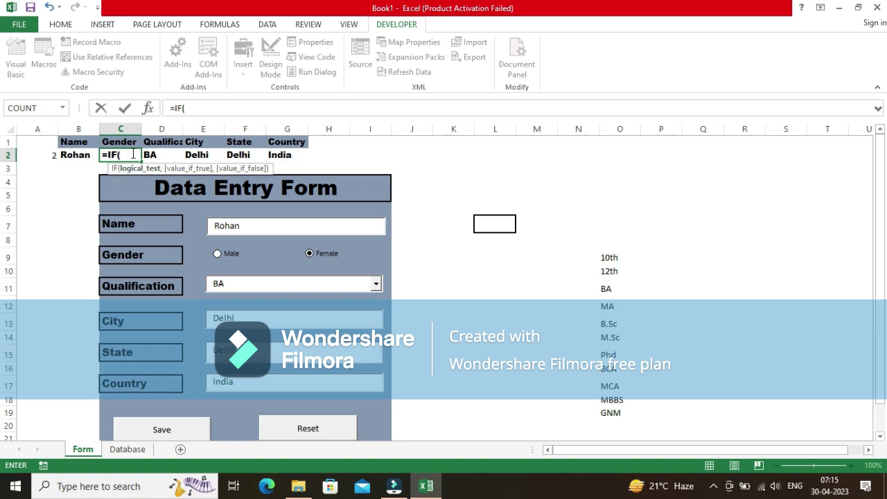
pyautogui.write('A')
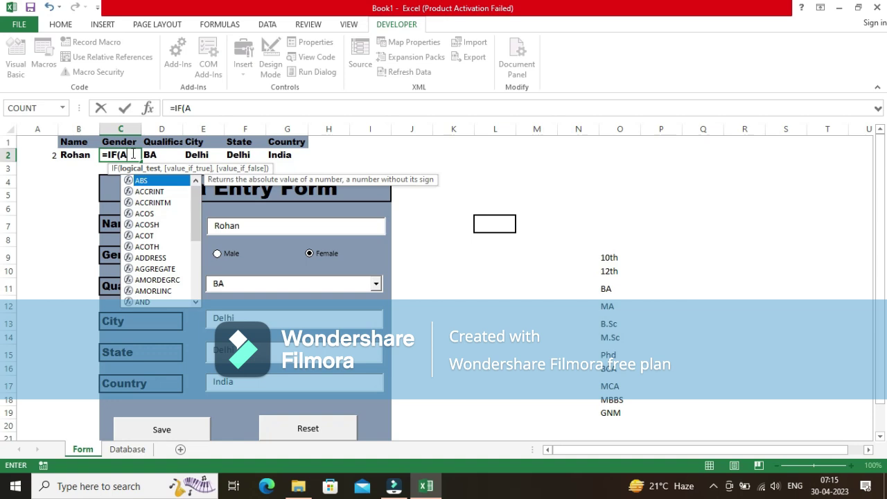
pyautogui.write('1')
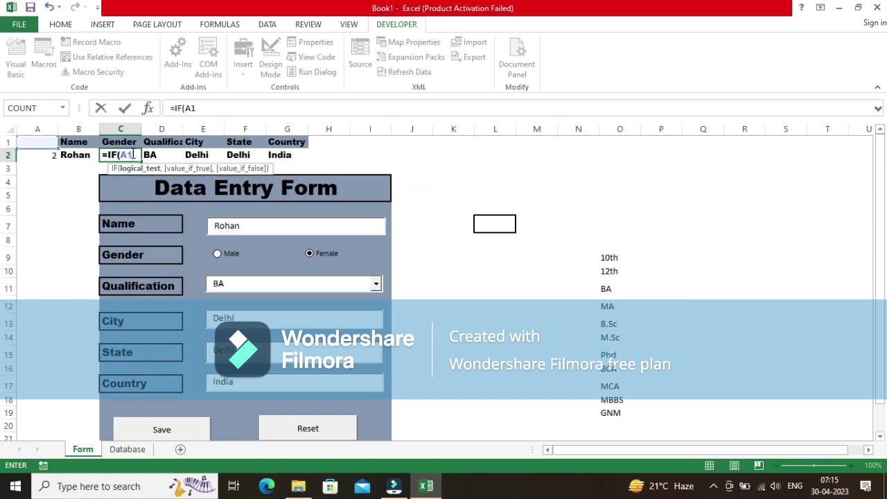
pyautogui.press('BackSpace')
pyautogui.write('2')
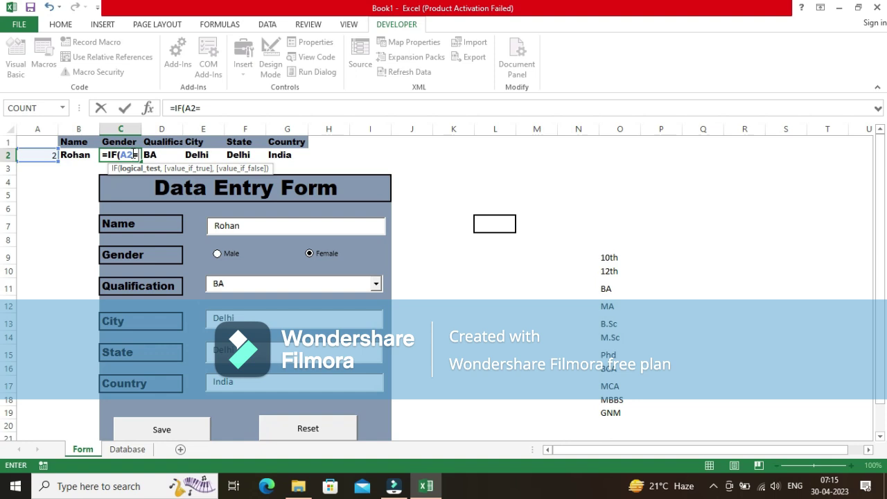
pyautogui.write('= ')
pyautogui.write(',"')
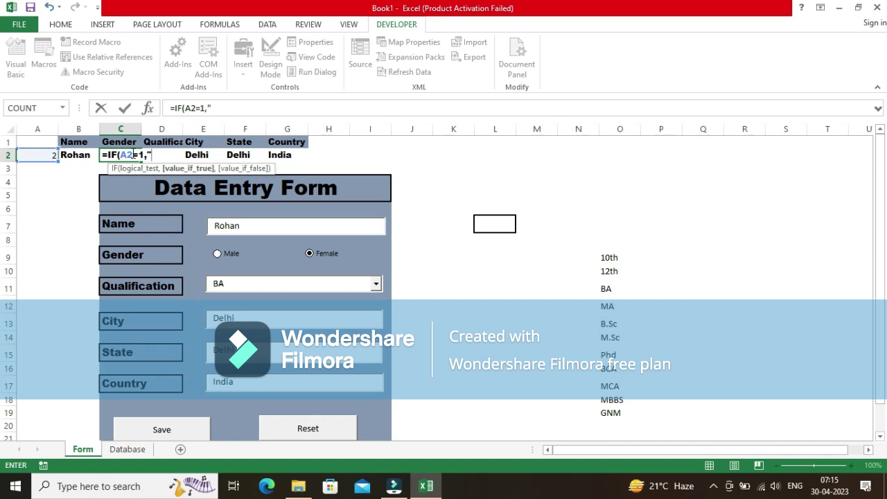
pyautogui.write('Male",')
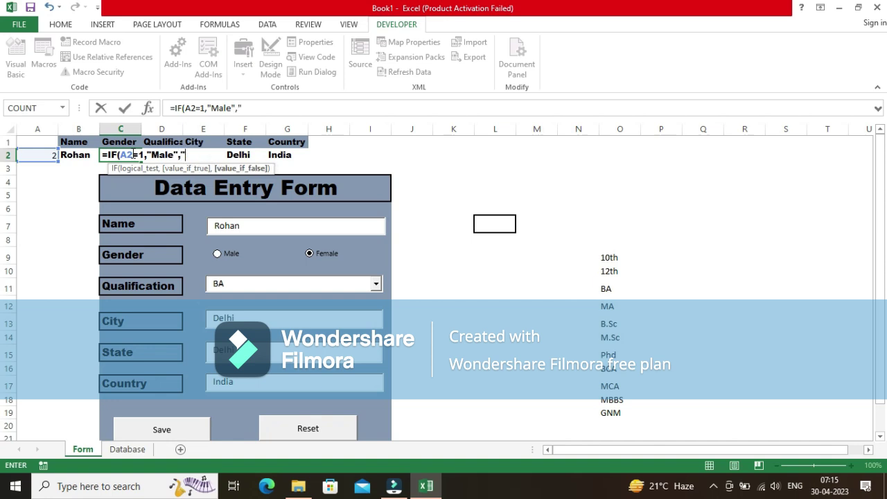
pyautogui.write(' Female")')
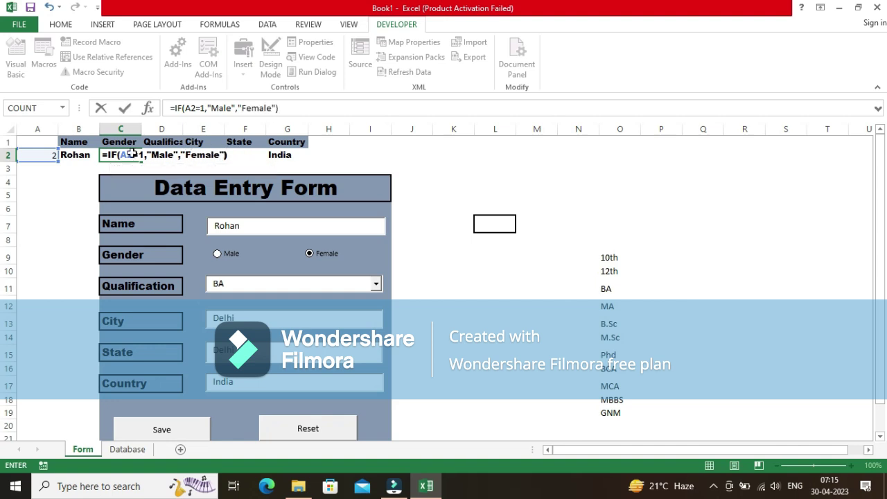
pyautogui.press('Return')
# - Test the formula by switching gender to Male and back to Female, then copy B2:G2
pyautogui.click(241, 256)
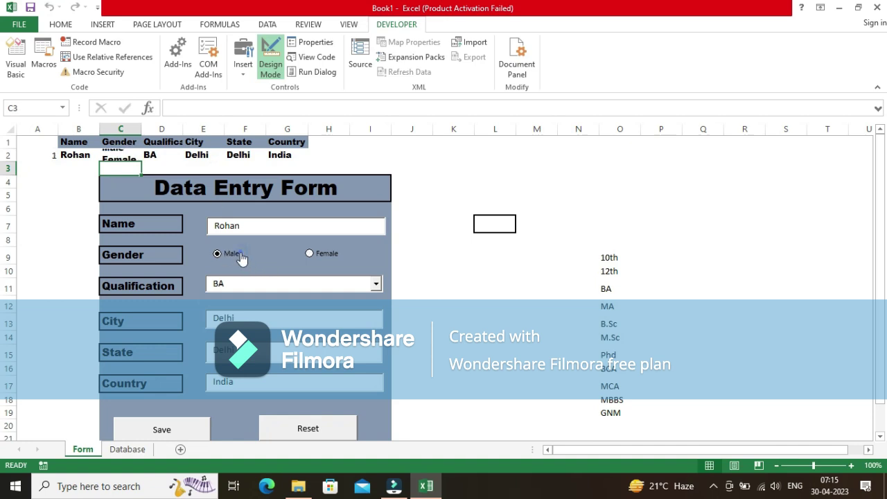
pyautogui.click(311, 255)
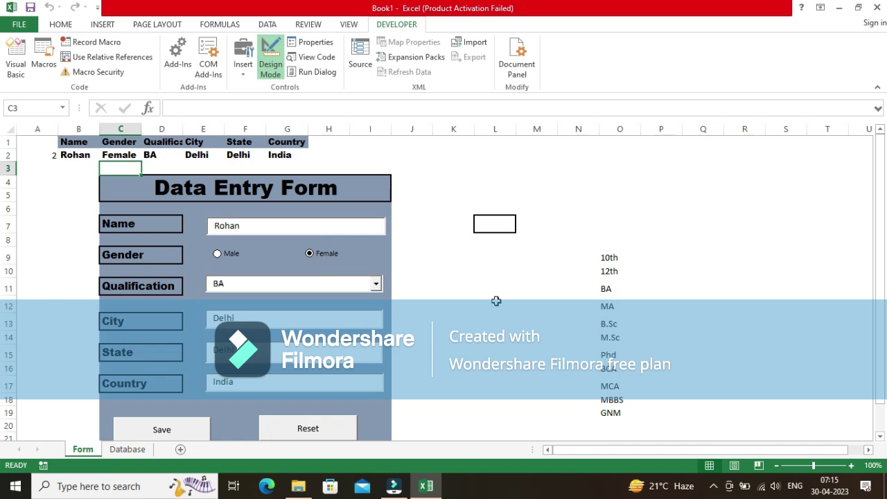
pyautogui.click(78, 156)
pyautogui.moveTo(78, 156); pyautogui.dragTo(280, 154)
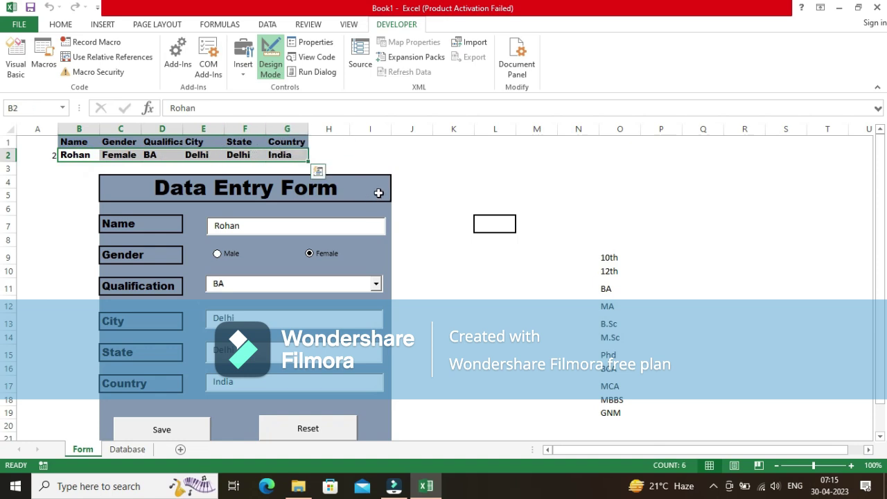
pyautogui.hotkey('ctrl', 'c')
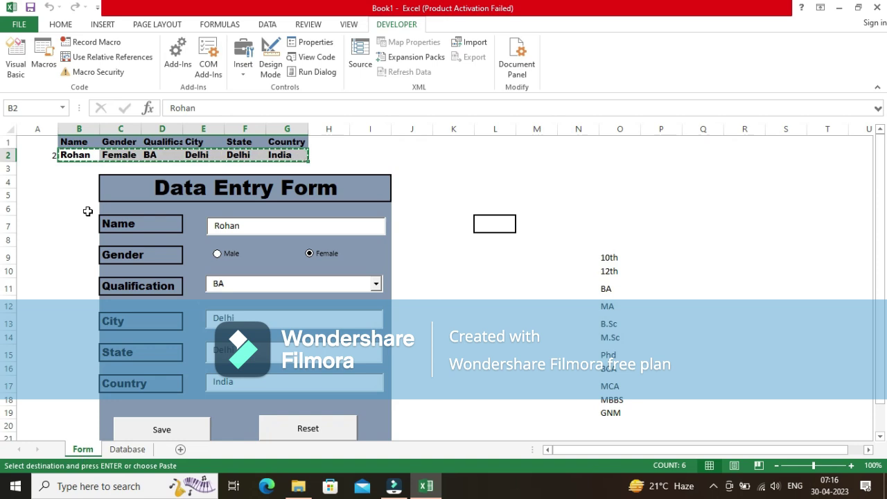
pyautogui.press('Escape')
pyautogui.click(440, 258)
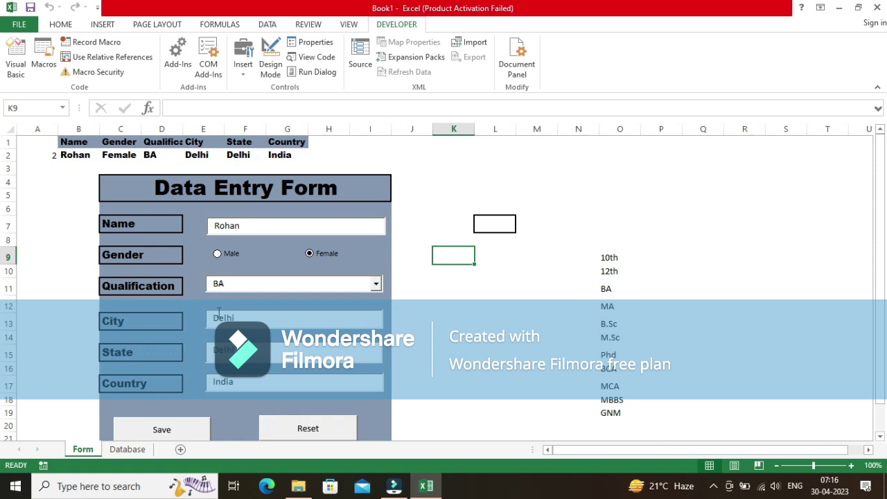
# - Start recording a new macro under the default name from the Form sheet
pyautogui.click(127, 449)
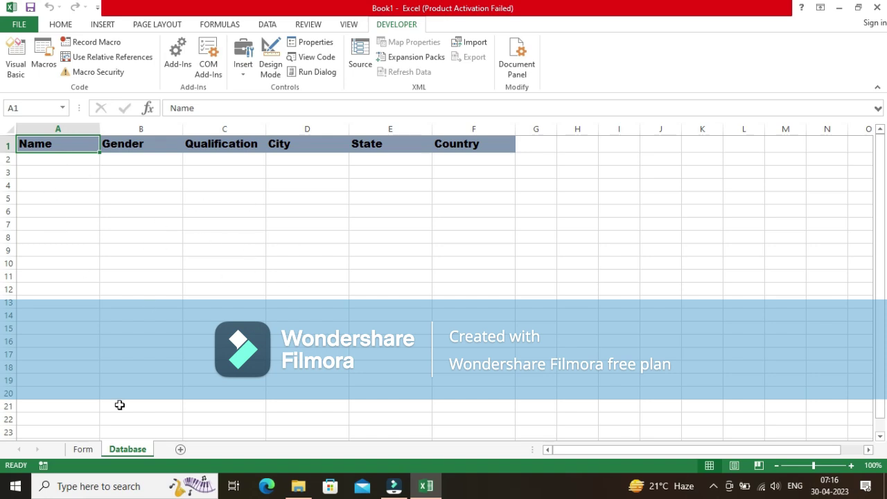
pyautogui.click(83, 449)
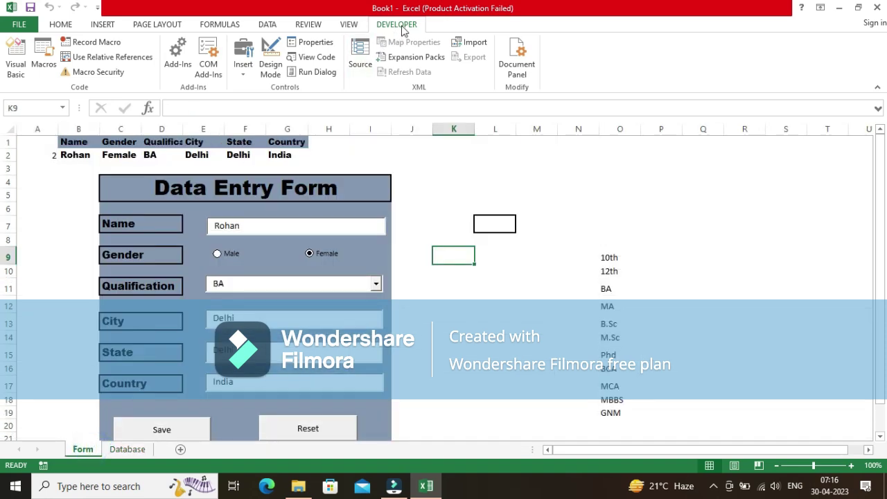
pyautogui.click(104, 43)
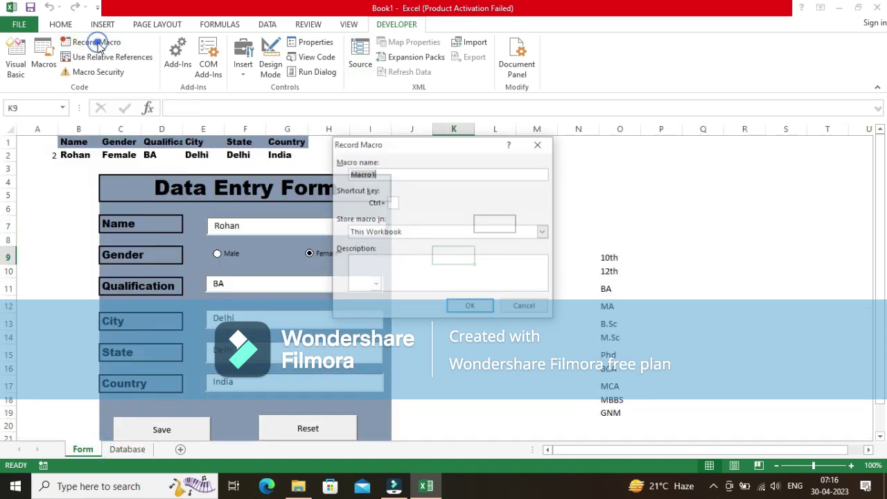
pyautogui.click(469, 307)
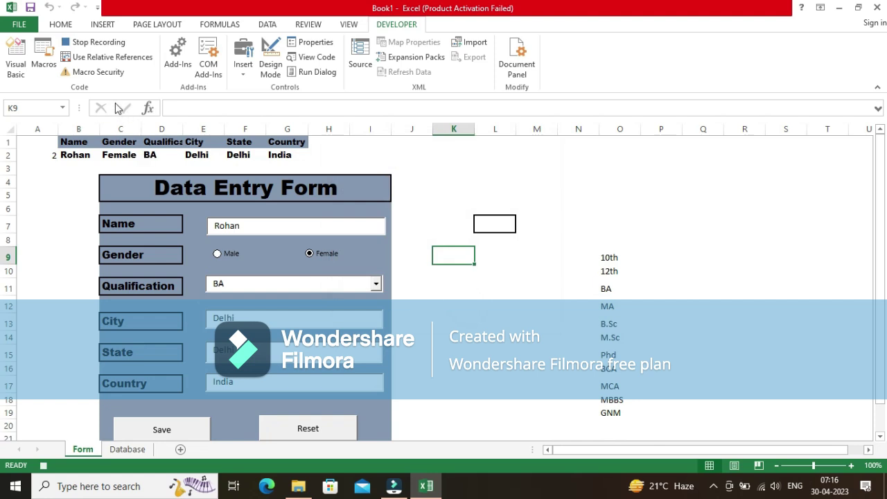
# - Copy the row 2 record B2:G2 and navigate to the Name header on the Database sheet
pyautogui.moveTo(74, 156); pyautogui.dragTo(280, 155)
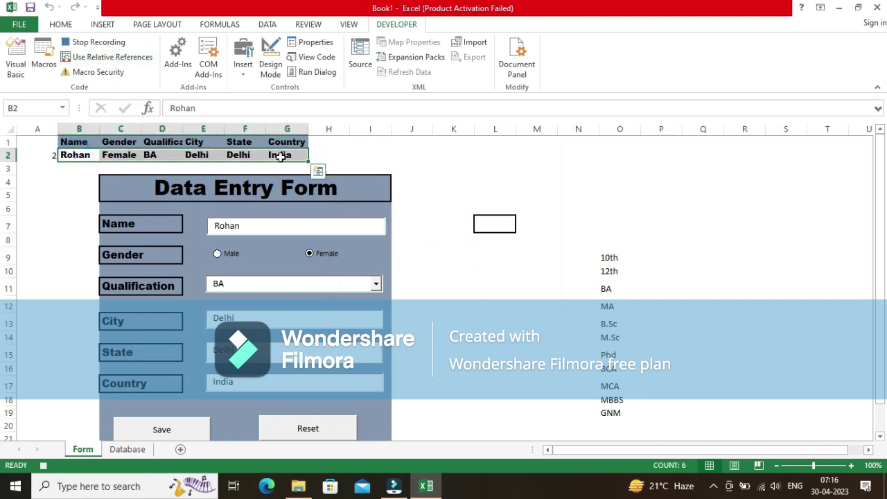
pyautogui.hotkey('ctrl', 'c')
pyautogui.click(129, 449)
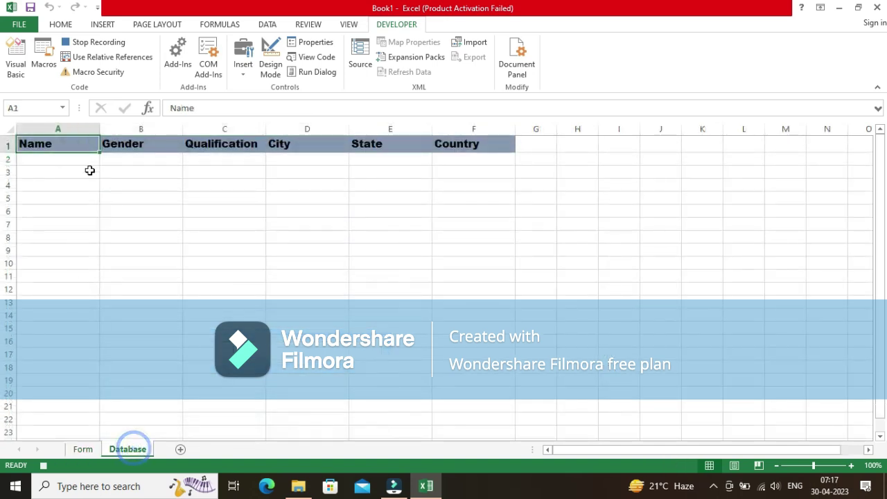
pyautogui.click(580, 147)
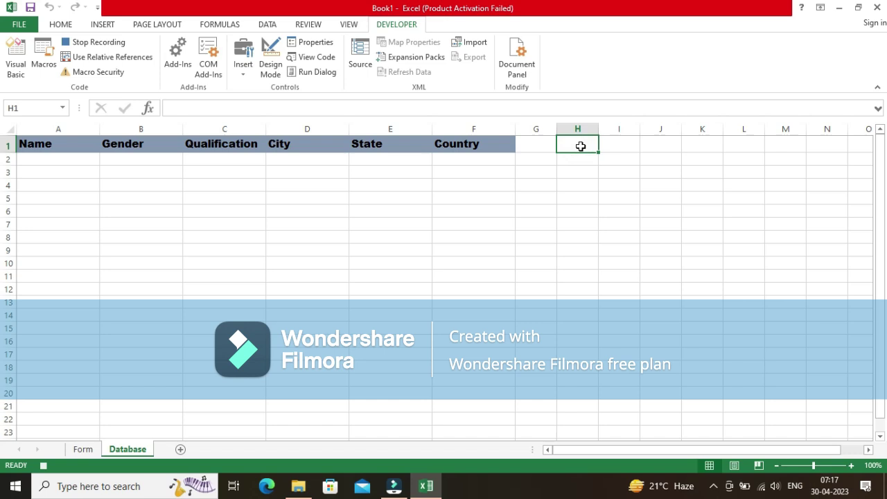
pyautogui.hotkey('ctrl', 'Down')
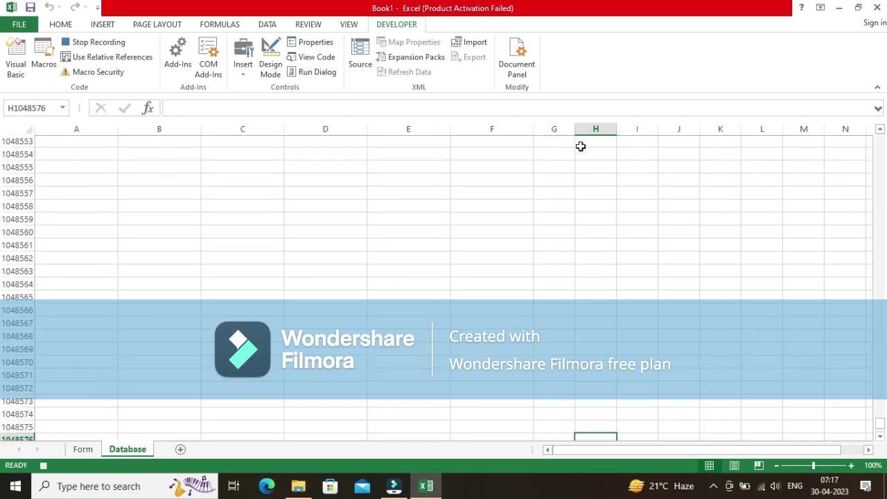
pyautogui.hotkey('ctrl', 'Left')
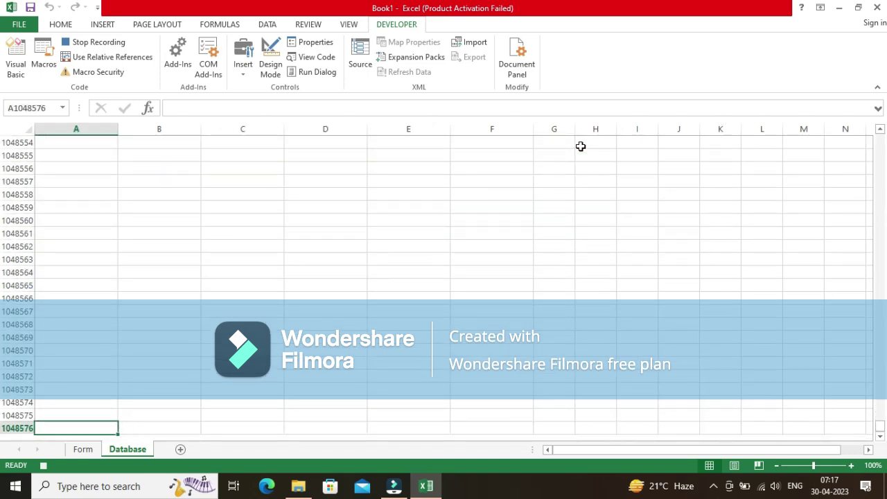
pyautogui.hotkey('ctrl', 'Up')
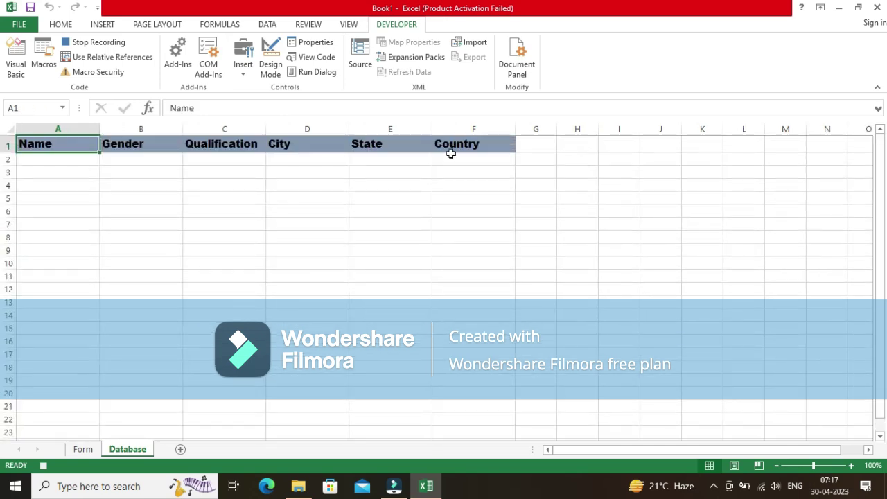
# - With relative references on, paste the record as values into Database row 2 and select A2:F2
pyautogui.click(129, 65)
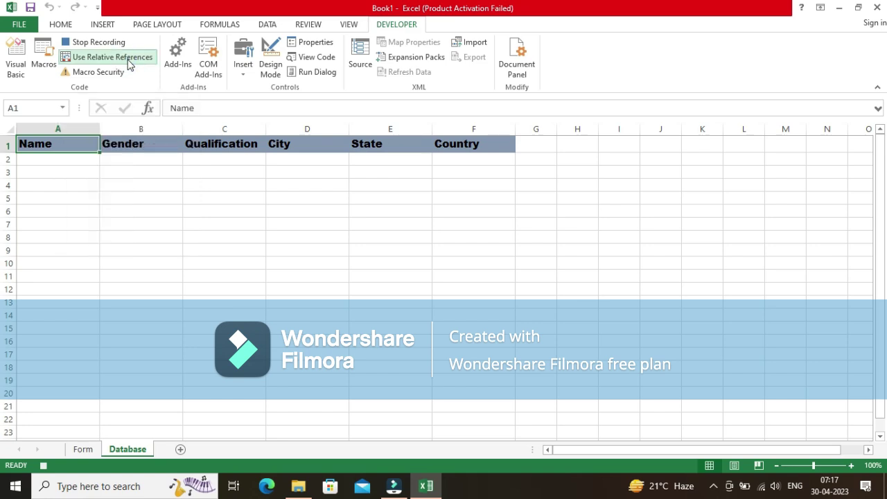
pyautogui.press('Down')
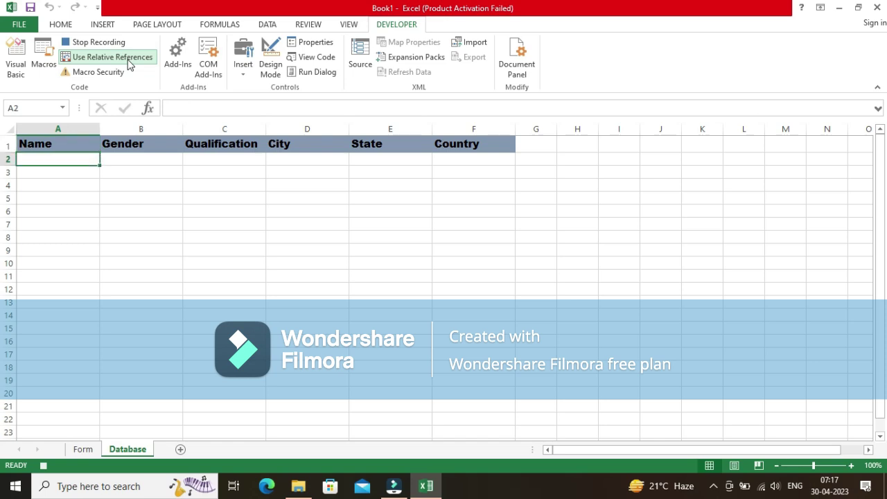
pyautogui.hotkey('ctrl', 'alt', 'v')
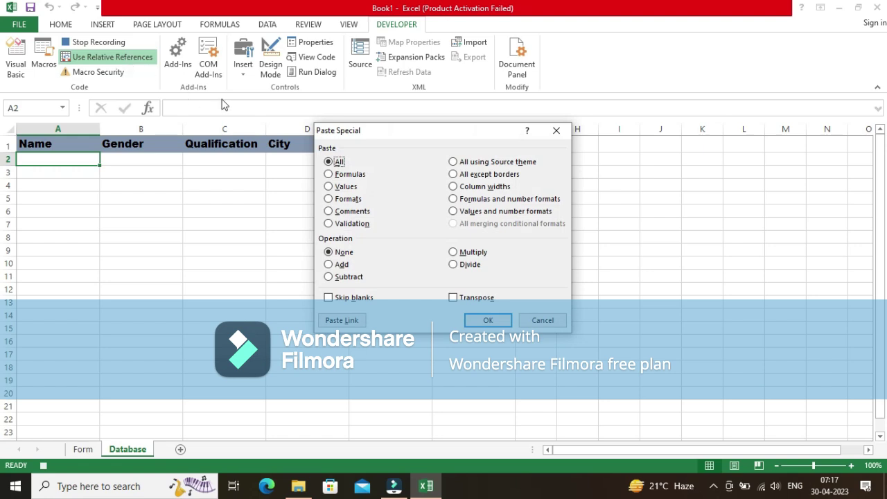
pyautogui.click(343, 187)
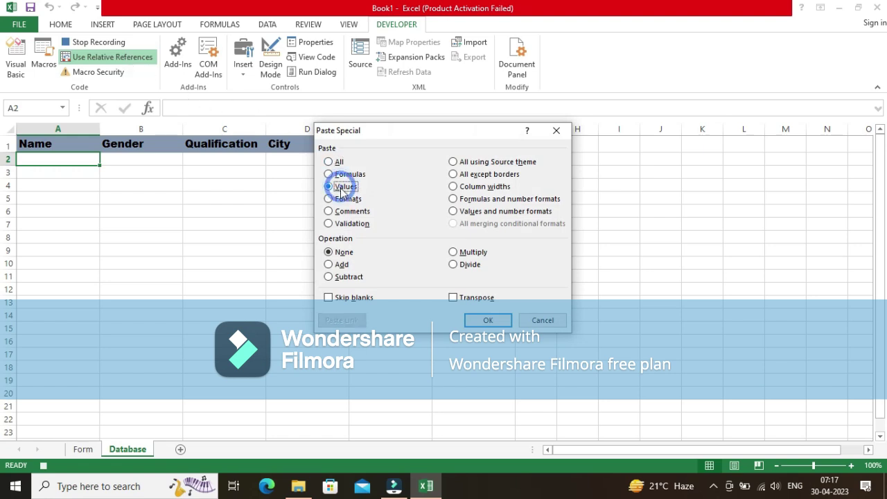
pyautogui.click(489, 320)
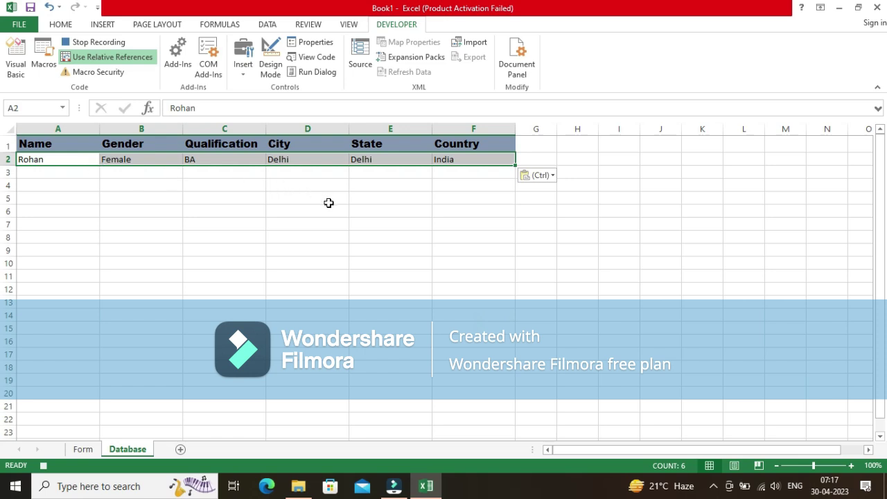
pyautogui.click(57, 159)
pyautogui.moveTo(359, 161); pyautogui.dragTo(467, 158)
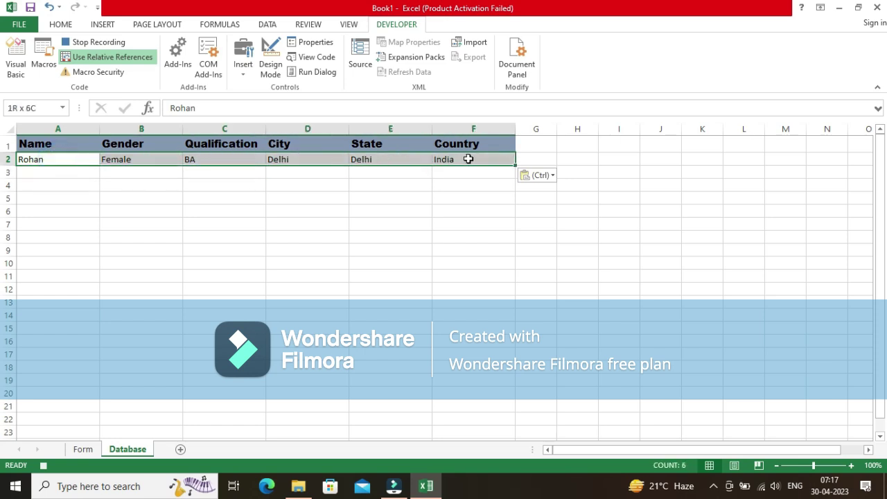
pyautogui.click(61, 24)
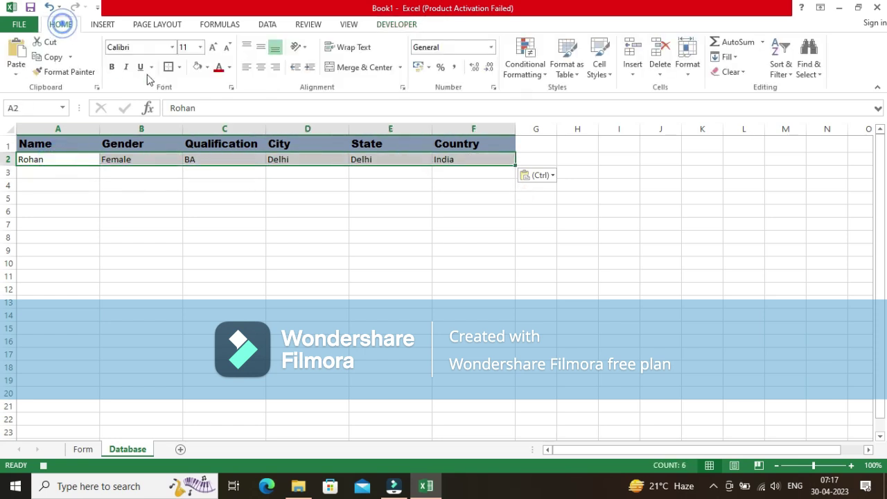
# - Center A2:F2 horizontally and vertically, then return to cell B2 on the Form sheet
pyautogui.click(261, 67)
pyautogui.click(261, 47)
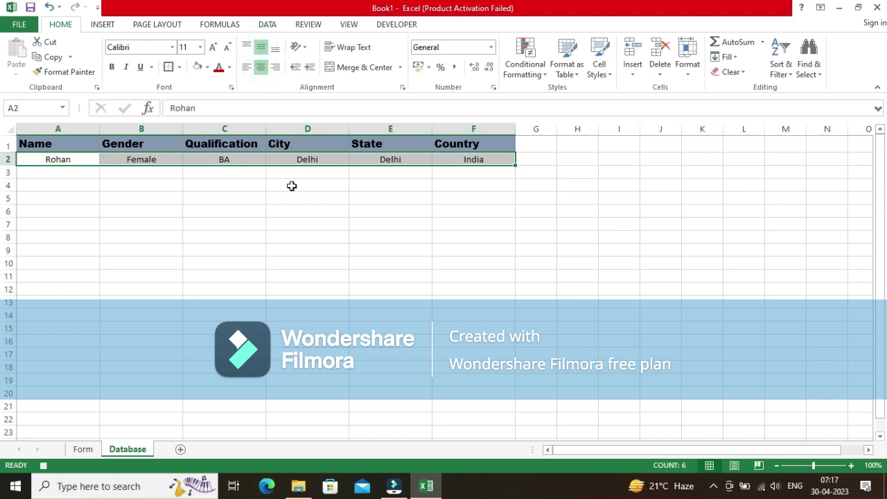
pyautogui.click(395, 24)
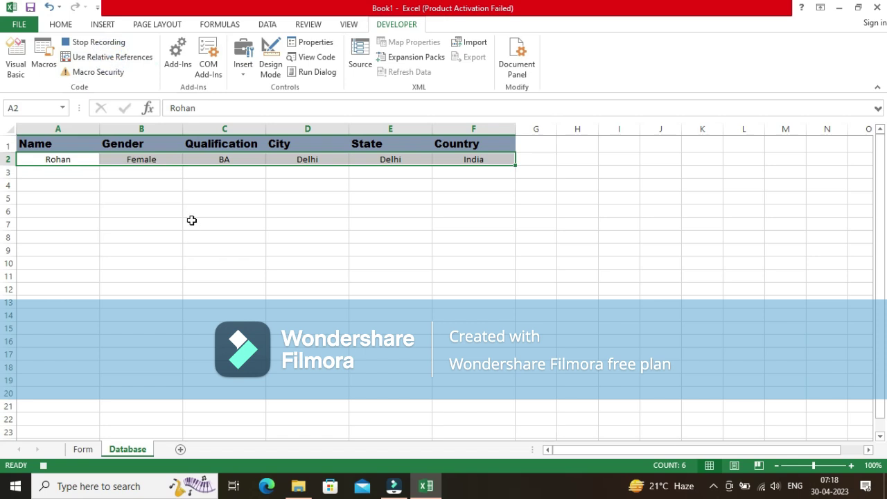
pyautogui.click(82, 449)
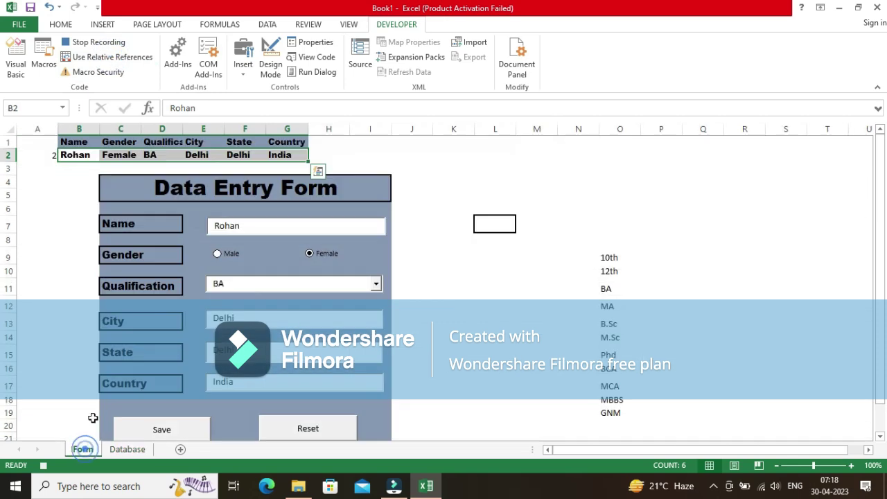
pyautogui.click(82, 155)
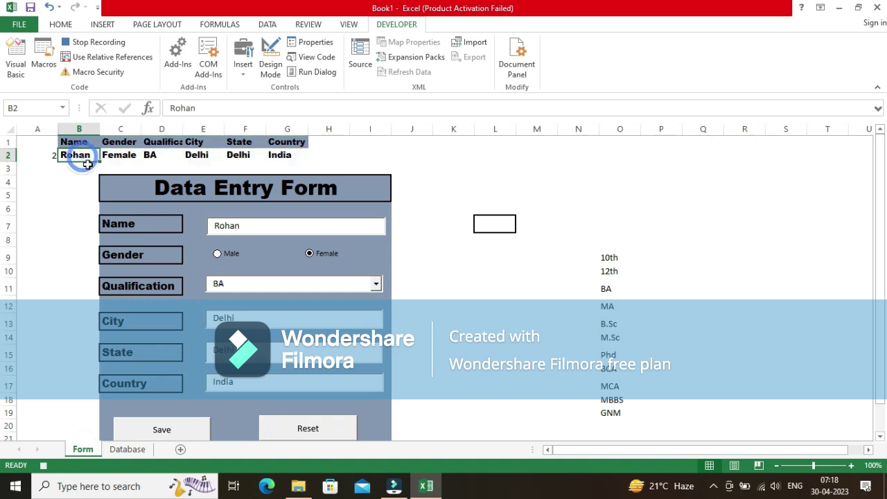
# - Stop the macro recording, enter a new sample name, and choose Male and B.Sc
pyautogui.click(100, 44)
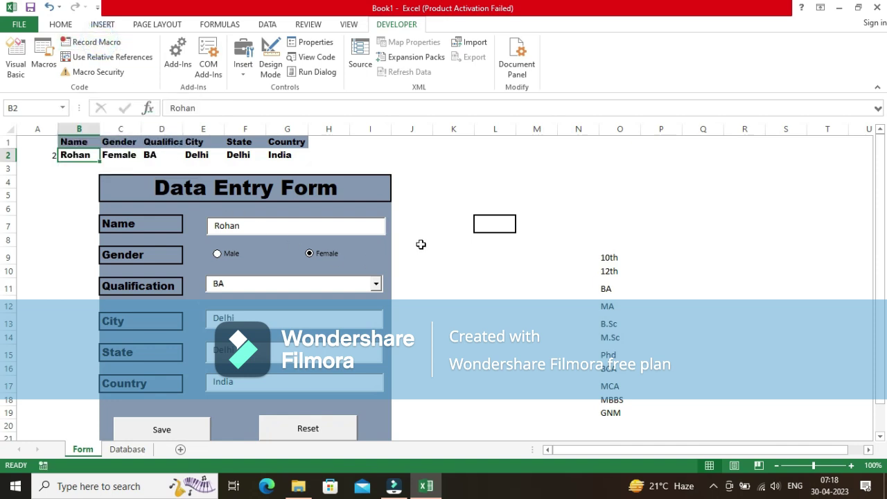
pyautogui.click(246, 229)
pyautogui.press('BackSpace')
pyautogui.press('BackSpace')
pyautogui.press('BackSpace')
pyautogui.press('BackSpace')
pyautogui.press('BackSpace')
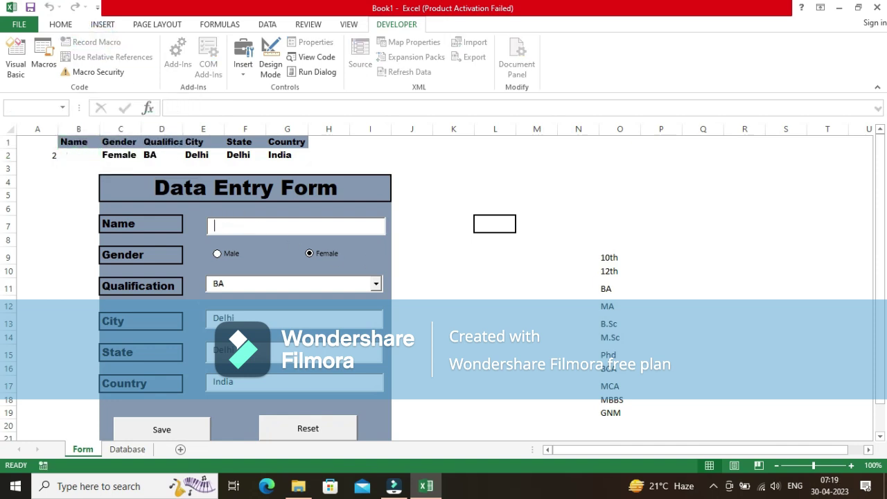
pyautogui.write('Mohan')
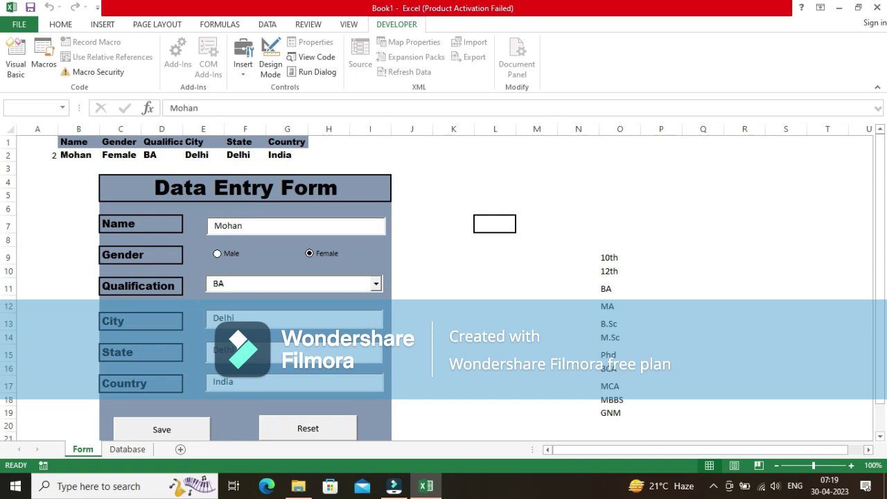
pyautogui.click(217, 254)
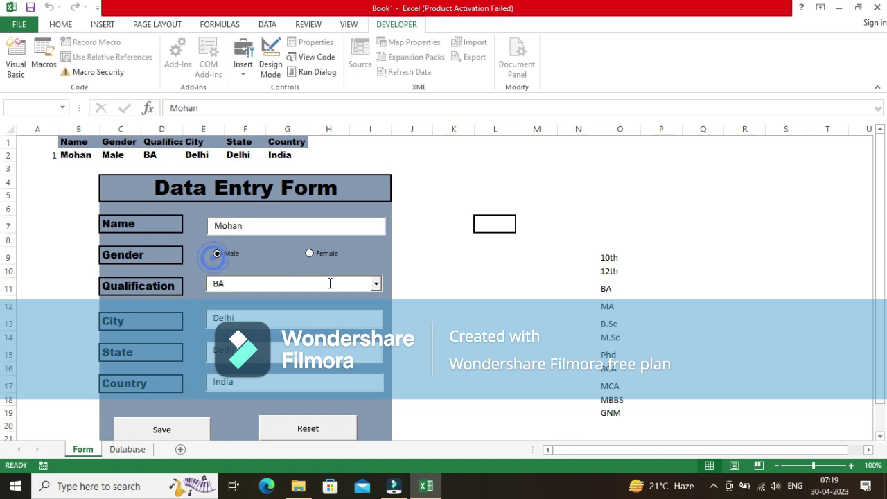
pyautogui.click(376, 283)
pyautogui.click(250, 322)
# - Change the City to Manglore and replace the State with Madya Pradesh
pyautogui.click(242, 317)
pyautogui.press('BackSpace')
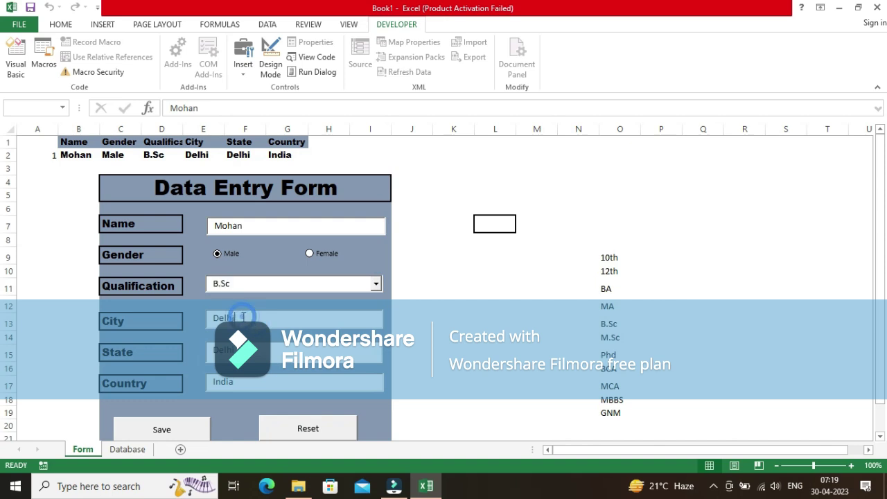
pyautogui.press('BackSpace')
pyautogui.press('BackSpace')
pyautogui.press('BackSpace')
pyautogui.press('BackSpace')
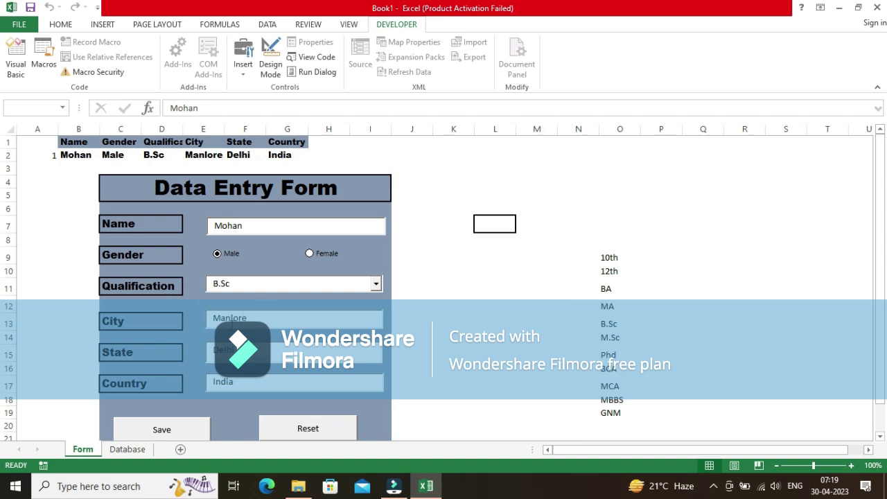
pyautogui.click(231, 318)
pyautogui.write('g')
pyautogui.doubleClick(213, 350)
pyautogui.press('BackSpace')
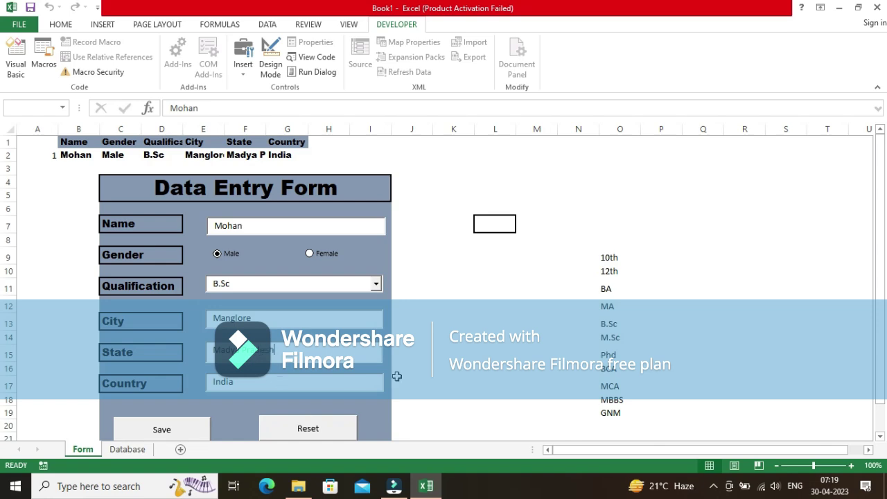
pyautogui.click(478, 336)
# - Check twice that the Database sheet holds only the first record, then bring up View > Macros from Form
pyautogui.click(124, 447)
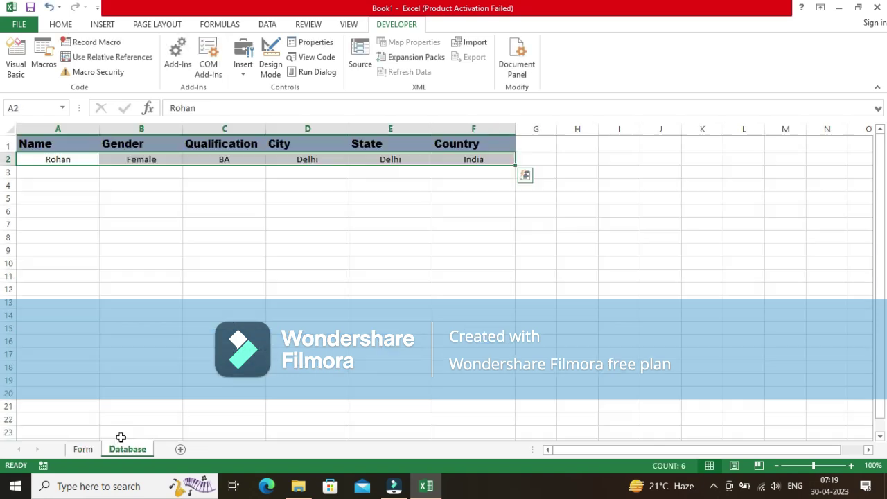
pyautogui.click(83, 449)
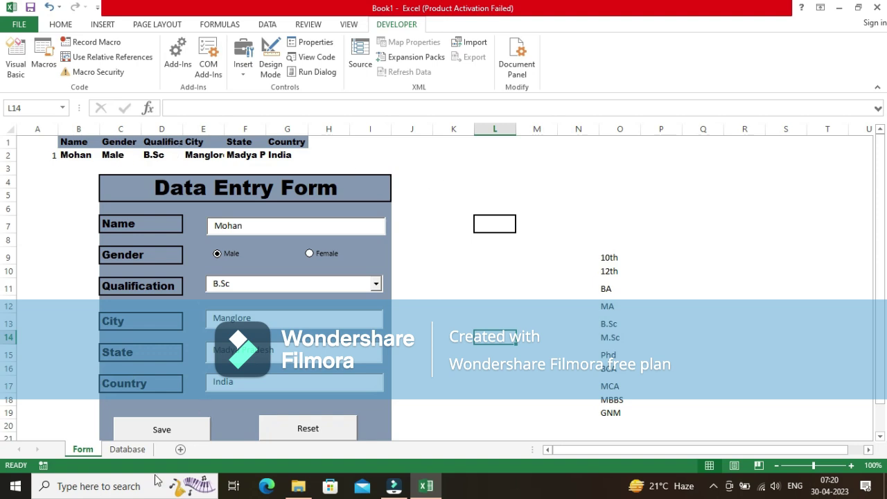
pyautogui.click(137, 452)
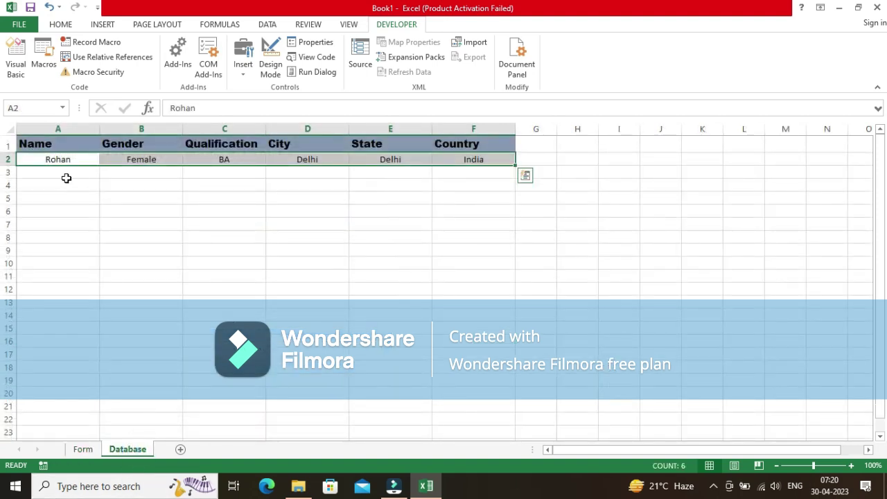
pyautogui.click(83, 449)
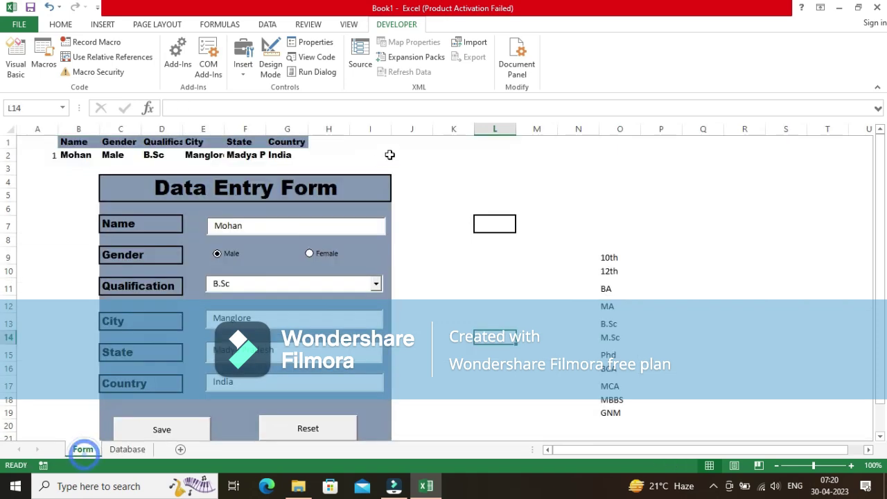
pyautogui.click(349, 24)
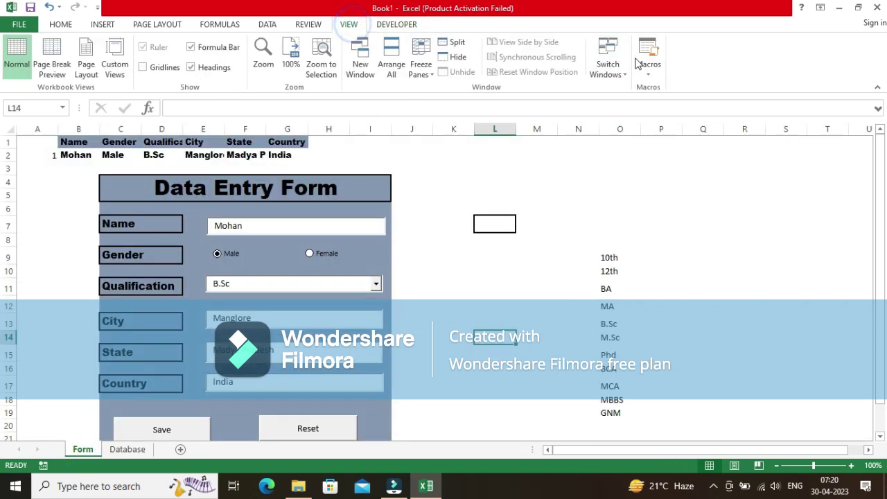
pyautogui.click(657, 77)
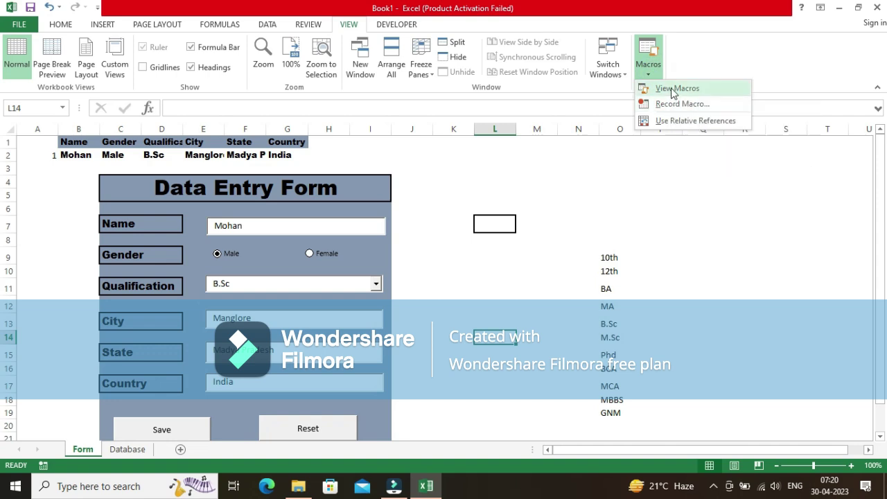
# - Run Macro1 and verify the Male, B.Sc, Manglore record appears as Database row 3
pyautogui.click(675, 89)
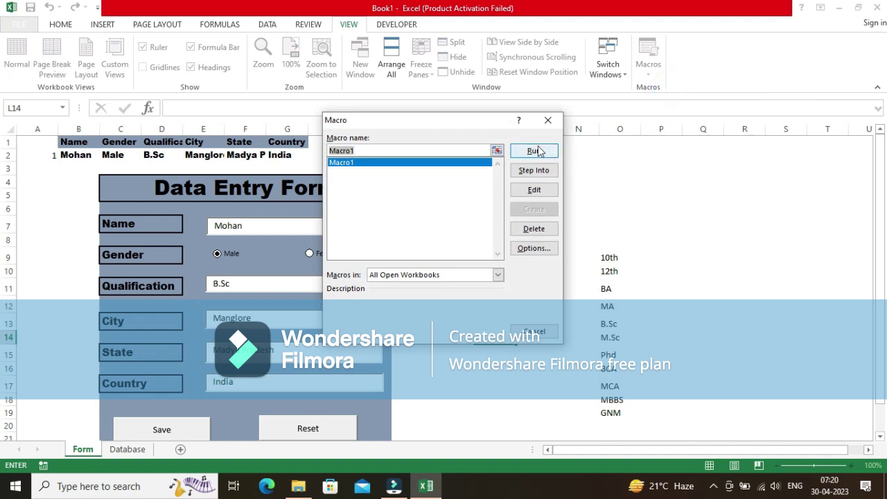
pyautogui.click(342, 164)
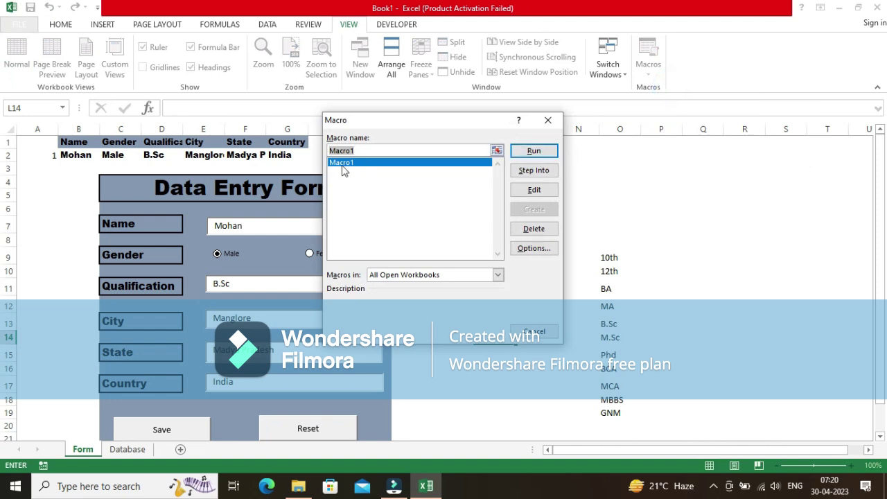
pyautogui.click(531, 151)
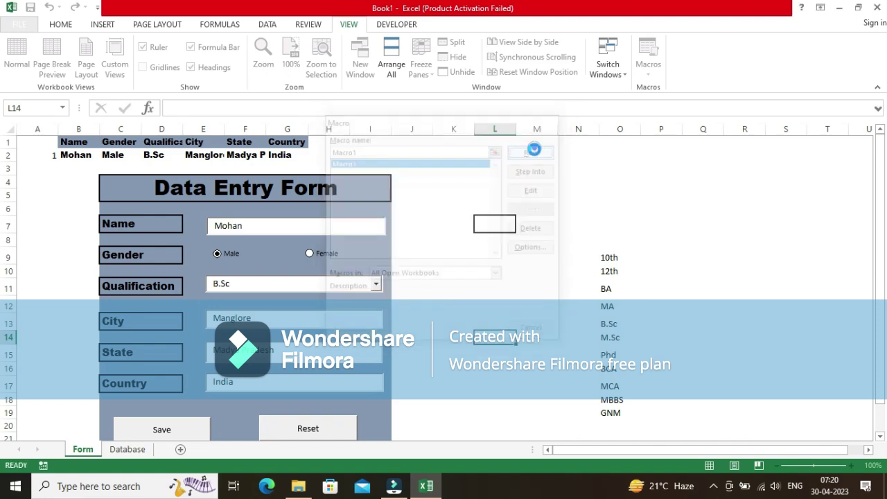
pyautogui.click(129, 449)
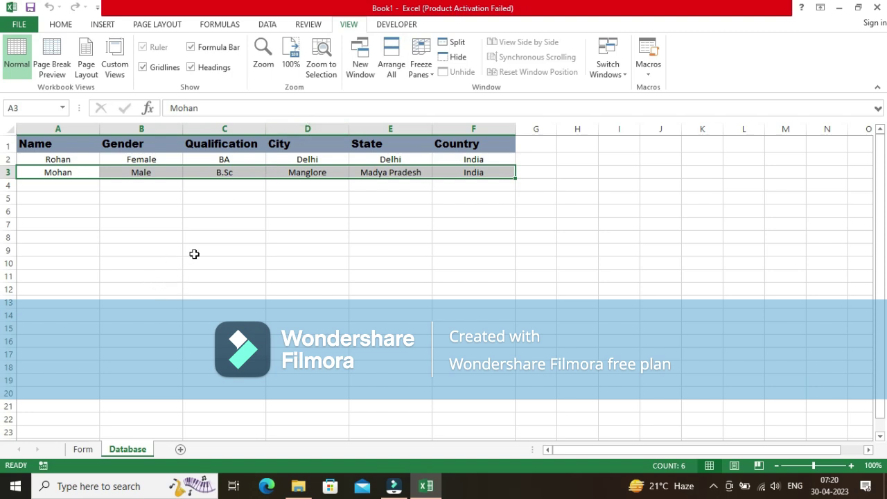
pyautogui.hotkey('ctrl', 'pageup')
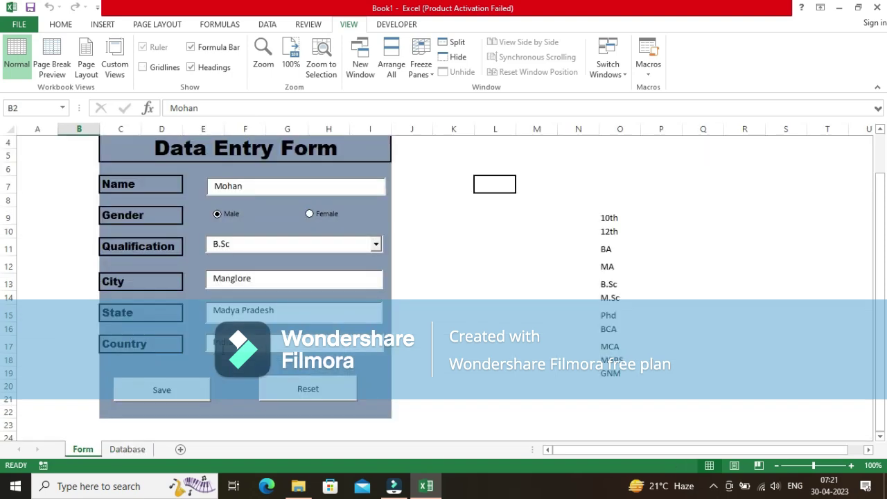
# - Assign Macro1 to the Data Entry Form's Save button
pyautogui.rightClick(169, 401)
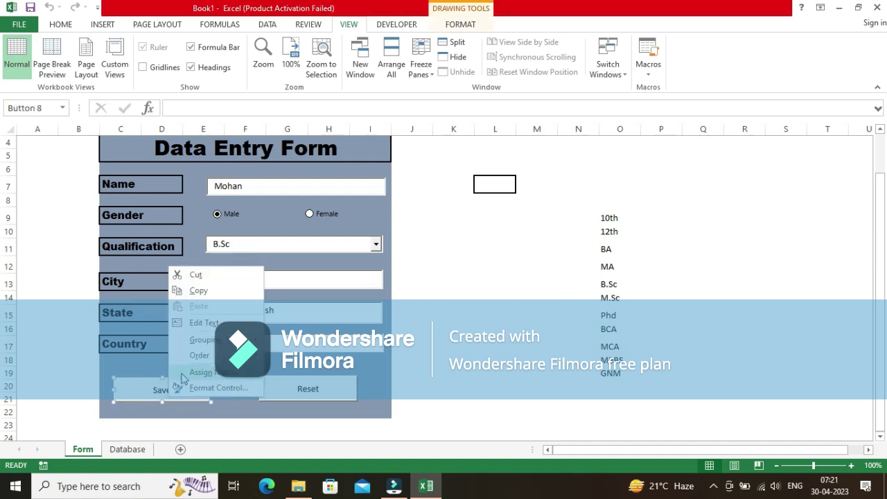
pyautogui.click(214, 374)
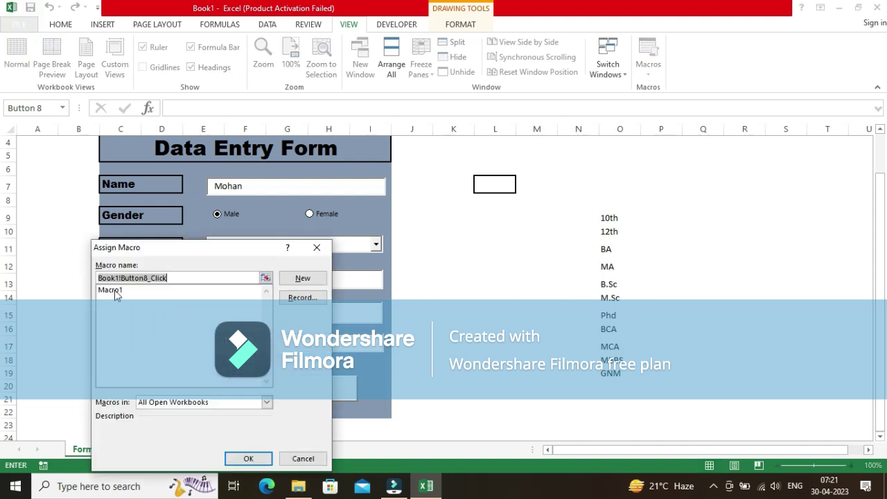
pyautogui.click(115, 290)
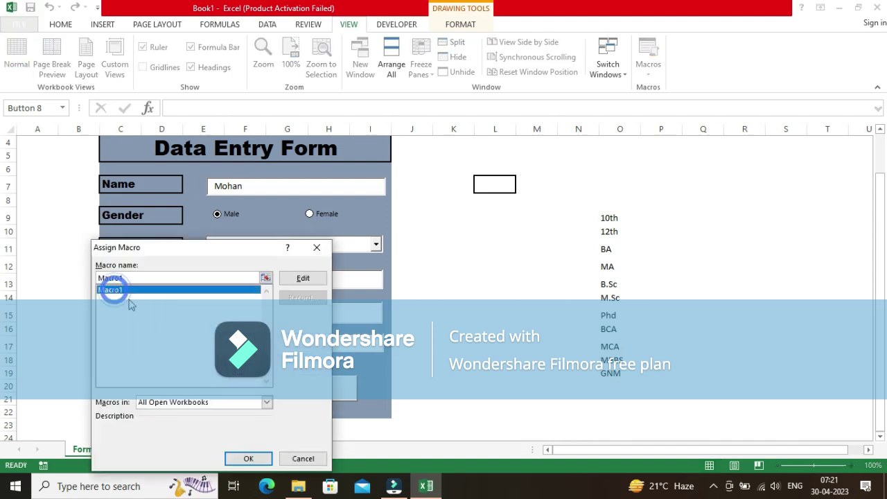
pyautogui.click(248, 460)
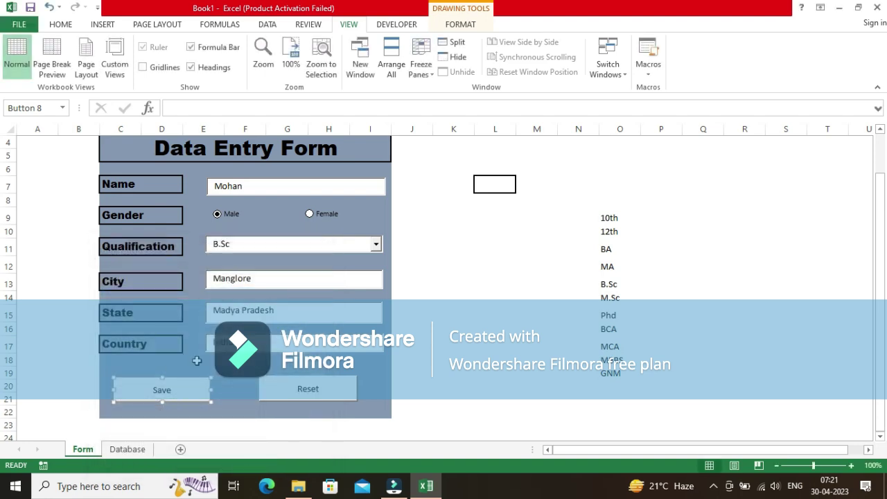
# - Enter a third record: a new name, MCA qualification, City Pune and State Maharashtra
pyautogui.click(258, 188)
pyautogui.click(257, 188)
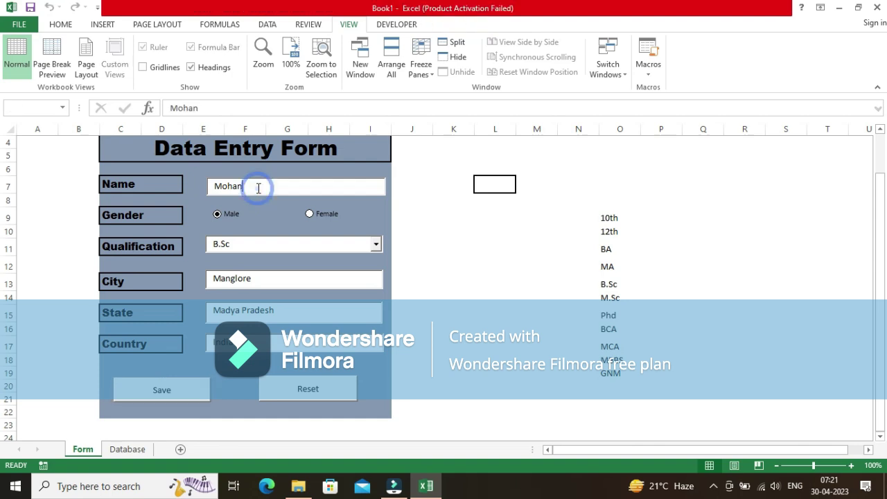
pyautogui.press('BackSpace')
pyautogui.press('BackSpace')
pyautogui.press('BackSpace')
pyautogui.press('BackSpace')
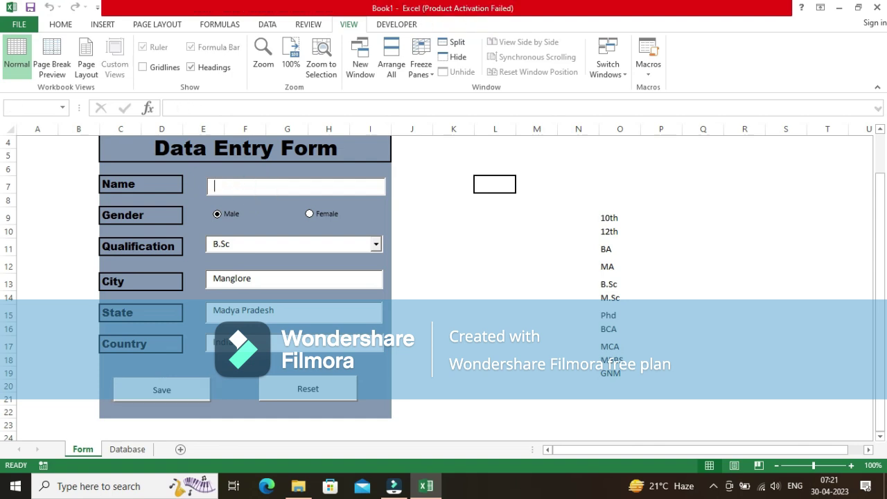
pyautogui.write('Sohan')
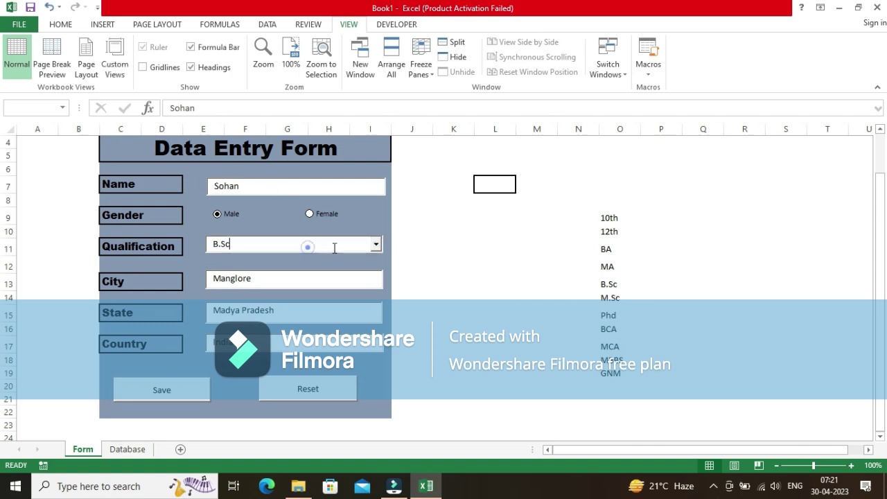
pyautogui.click(376, 244)
pyautogui.press('Down')
pyautogui.press('Down')
pyautogui.press('Down')
pyautogui.press('Down')
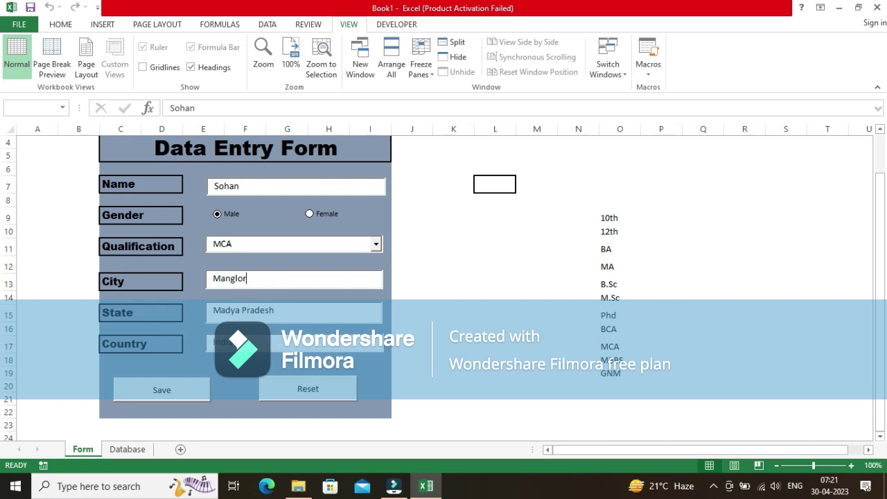
pyautogui.press('BackSpace')
pyautogui.press('BackSpace')
pyautogui.press('BackSpace')
pyautogui.press('BackSpace')
pyautogui.press('BackSpace')
pyautogui.press('BackSpace')
pyautogui.press('BackSpace')
pyautogui.click(316, 308)
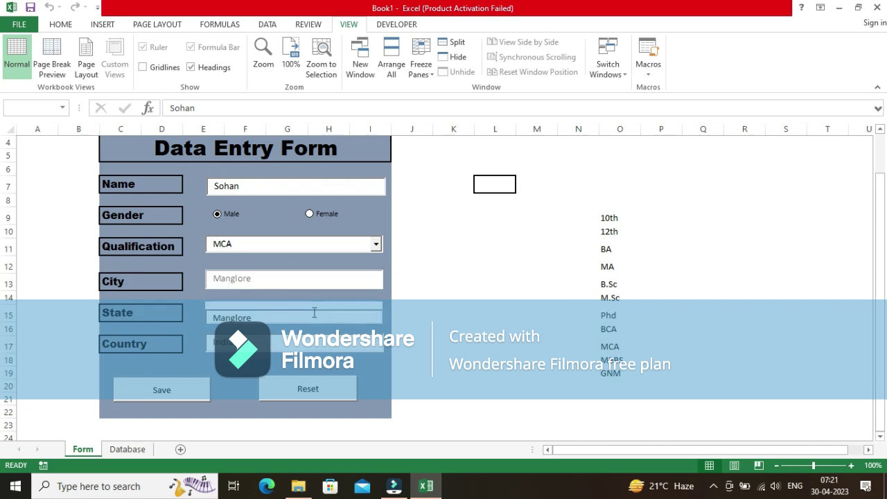
pyautogui.press('BackSpace')
pyautogui.press('BackSpace')
pyautogui.press('BackSpace')
pyautogui.press('BackSpace')
pyautogui.press('BackSpace')
pyautogui.press('BackSpace')
pyautogui.press('BackSpace')
pyautogui.press('BackSpace')
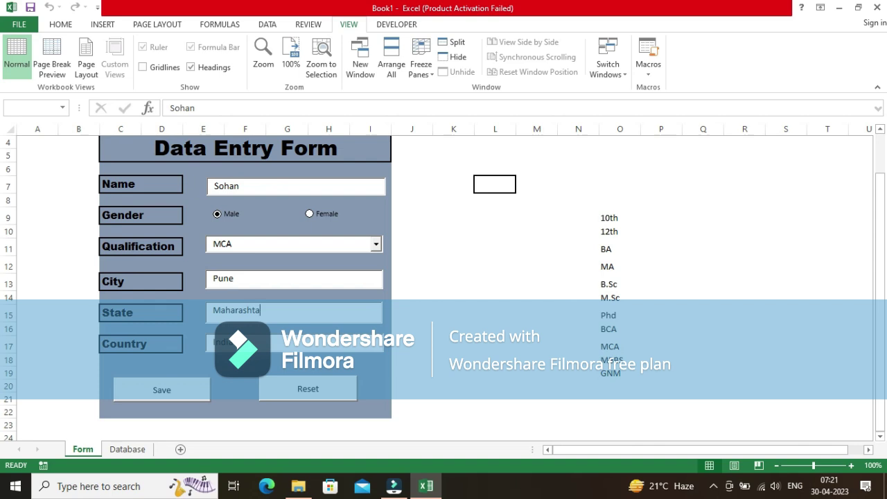
# - Save the third record and confirm Database row 4 shows MCA, Pune, Maharashtra
pyautogui.click(194, 394)
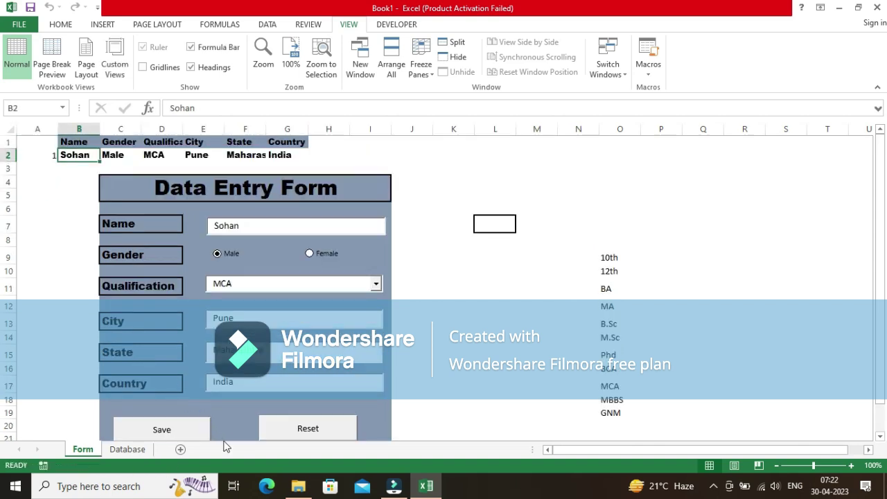
pyautogui.click(127, 449)
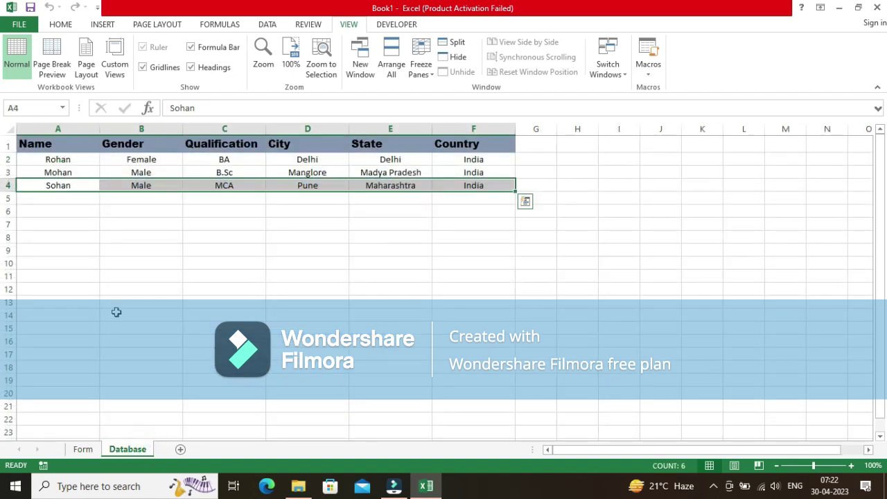
pyautogui.click(83, 449)
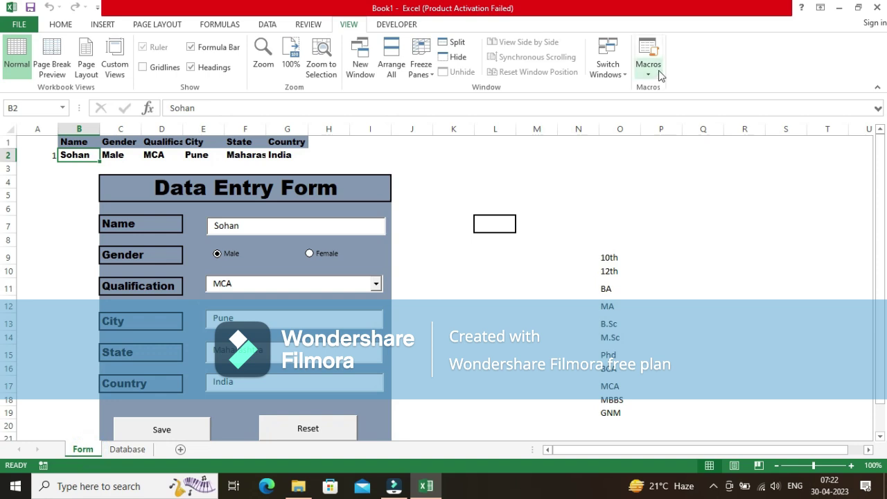
pyautogui.scroll(-1, 182, 410)
pyautogui.scroll(-1, 192, 397)
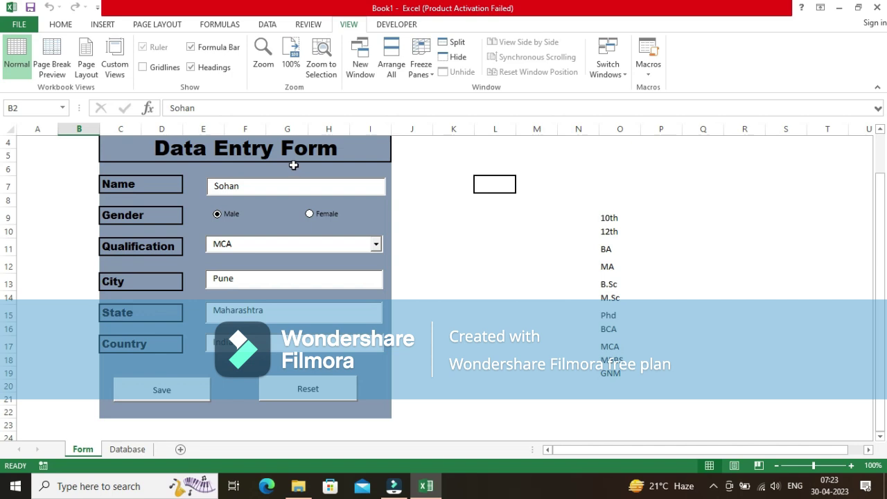
# - Dismiss the Reset button's macro error and start recording Macro2 in this workbook
pyautogui.click(322, 392)
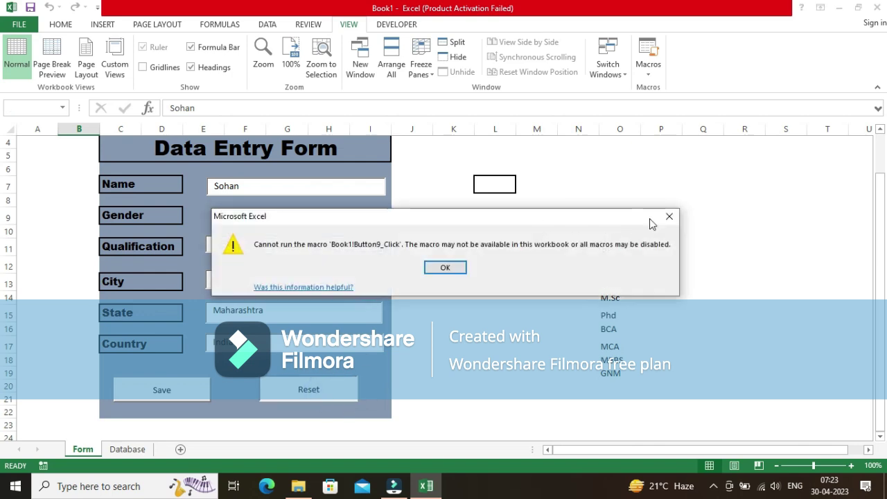
pyautogui.click(670, 218)
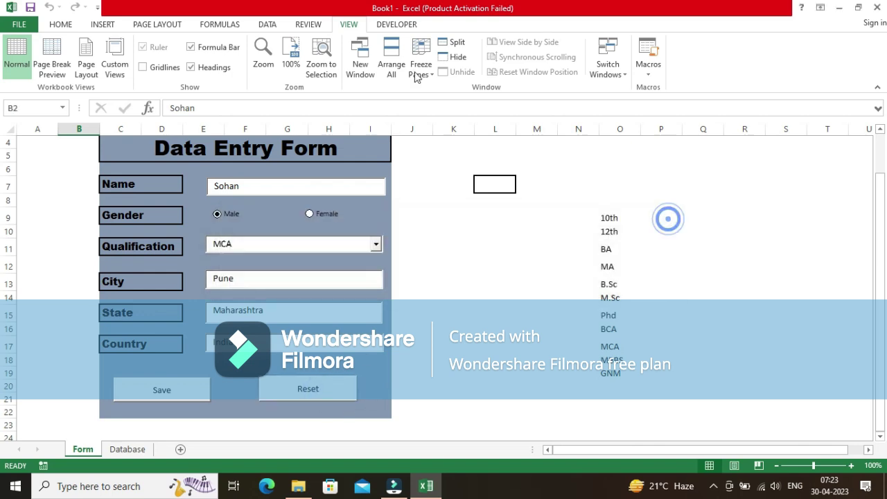
pyautogui.click(399, 26)
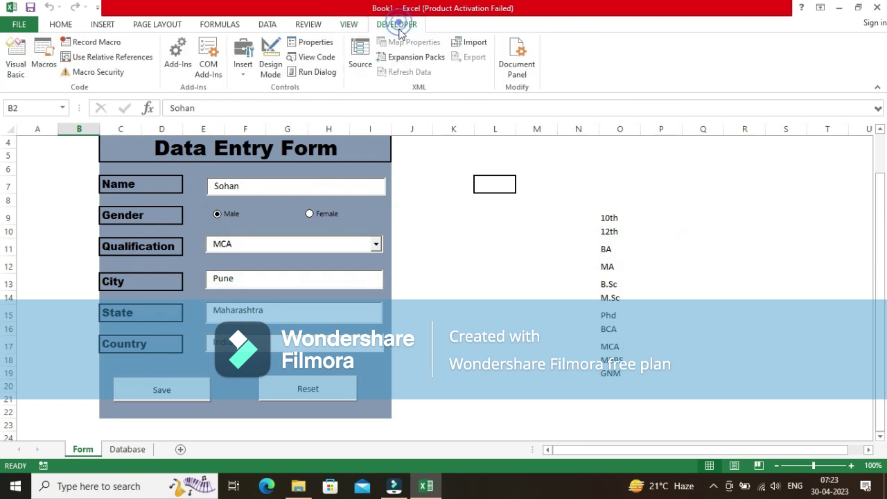
pyautogui.click(109, 49)
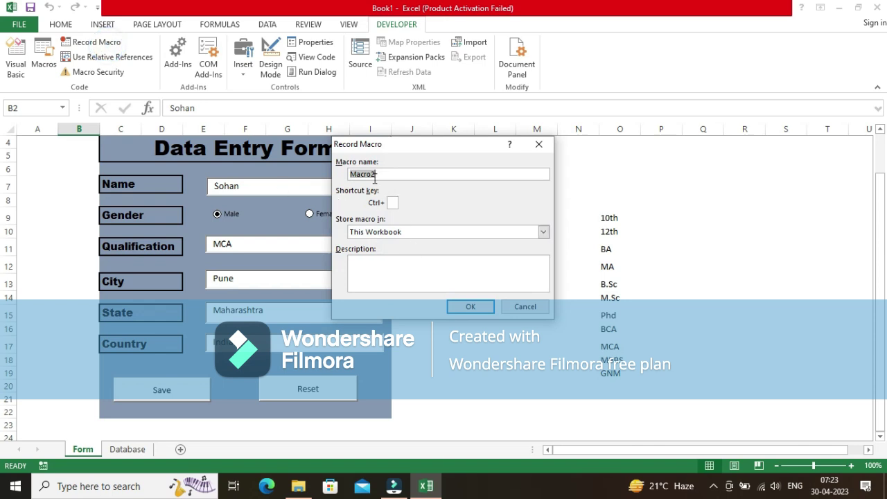
pyautogui.click(471, 307)
# - Clear B2 and D2:G2, select K7, and stop recording Macro2
pyautogui.scroll(1, 476, 303)
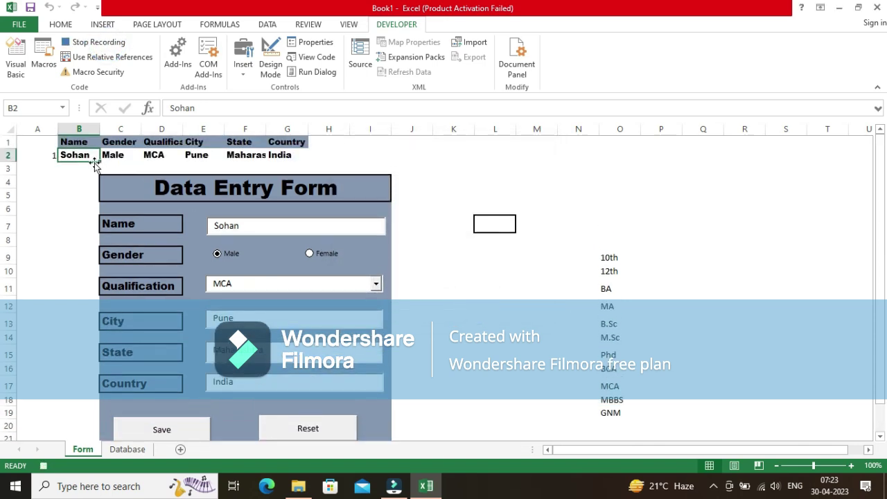
pyautogui.press('Delete')
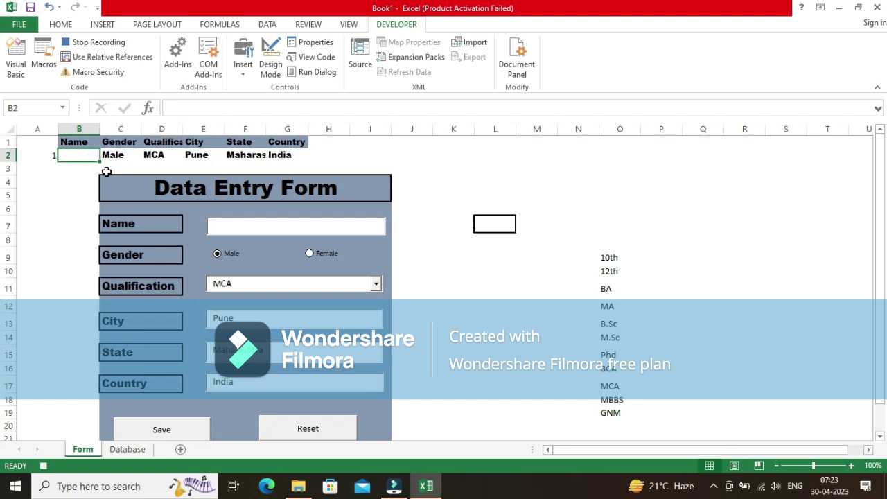
pyautogui.click(158, 155)
pyautogui.moveTo(158, 154); pyautogui.dragTo(269, 152)
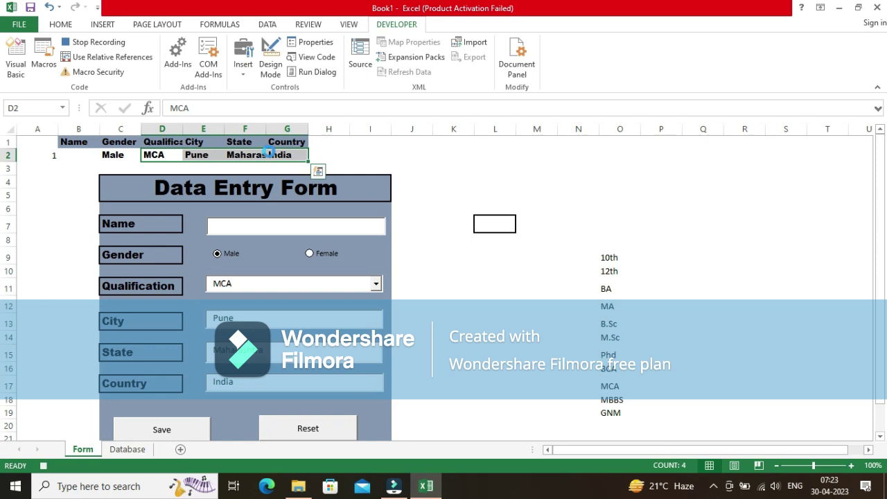
pyautogui.press('Delete')
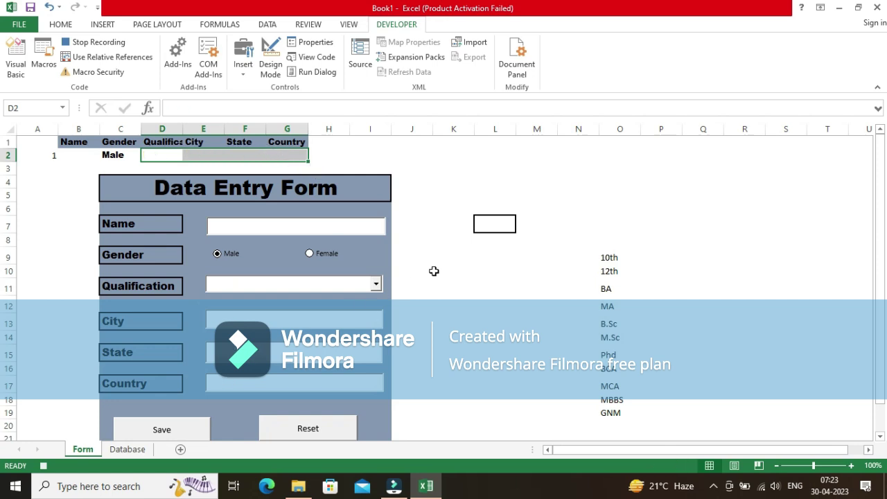
pyautogui.scroll(-1, 444, 287)
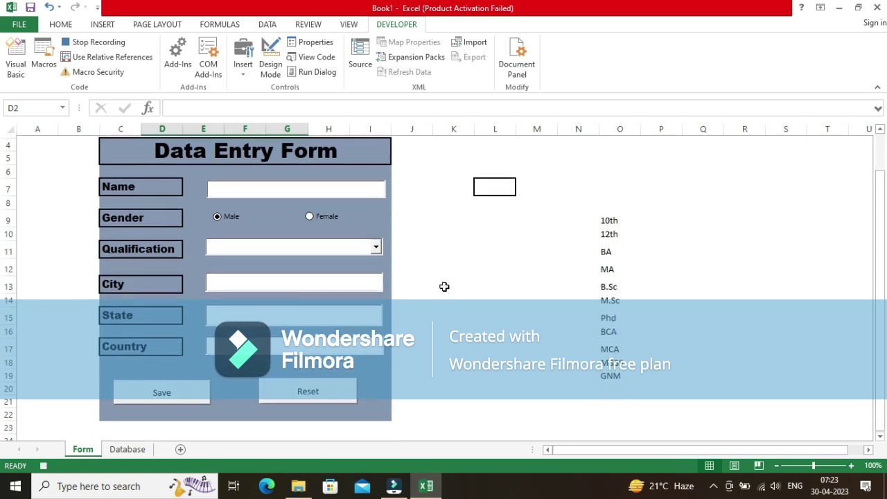
pyautogui.scroll(1, 435, 226)
pyautogui.click(436, 222)
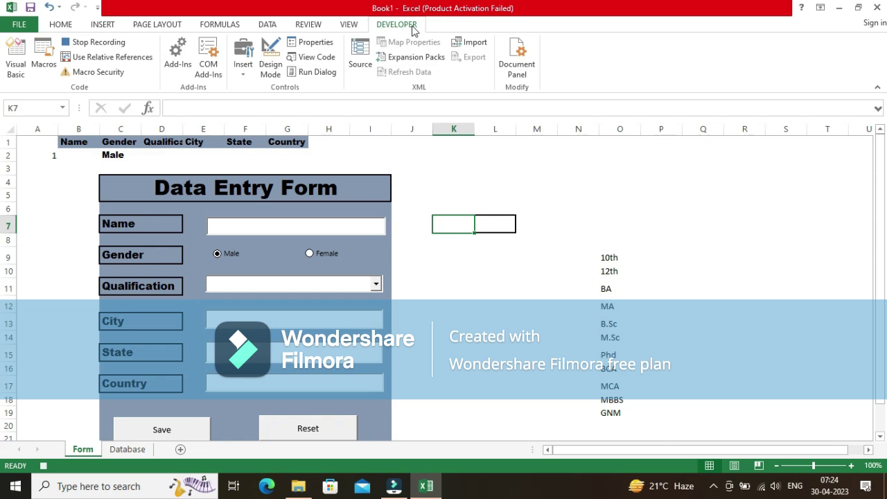
pyautogui.click(115, 44)
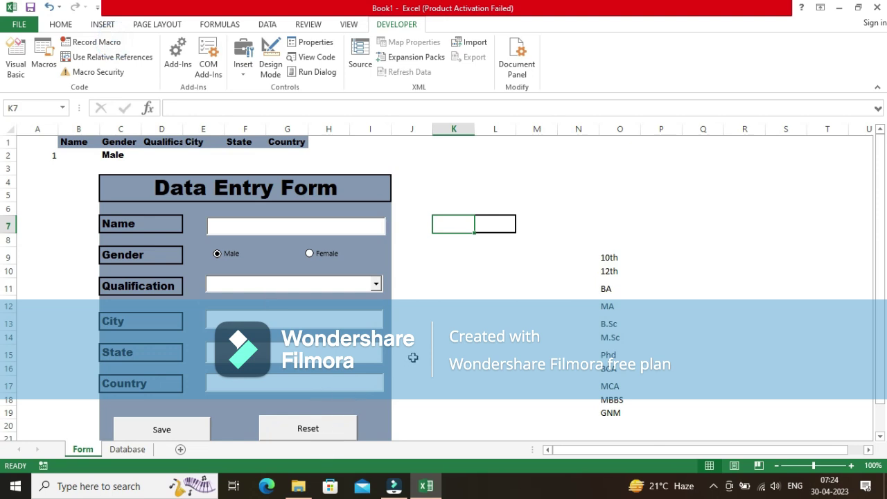
# - Assign Macro2 to the form's Reset button
pyautogui.scroll(-1, 412, 356)
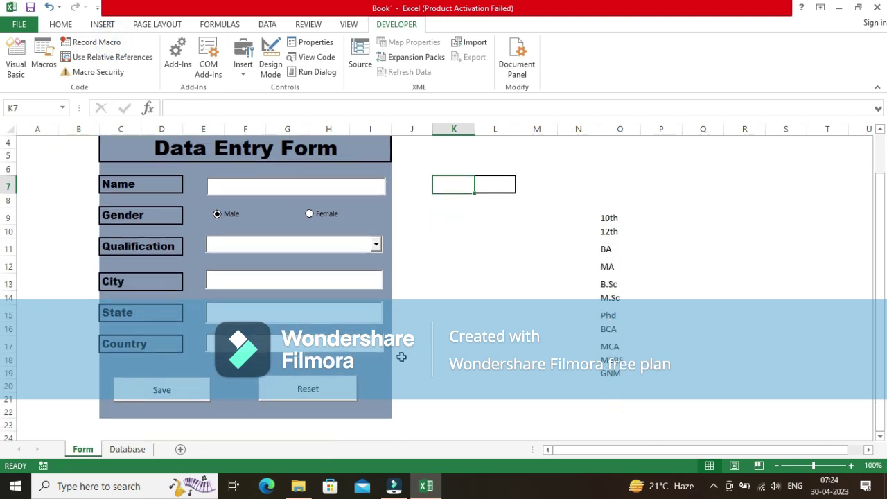
pyautogui.rightClick(324, 395)
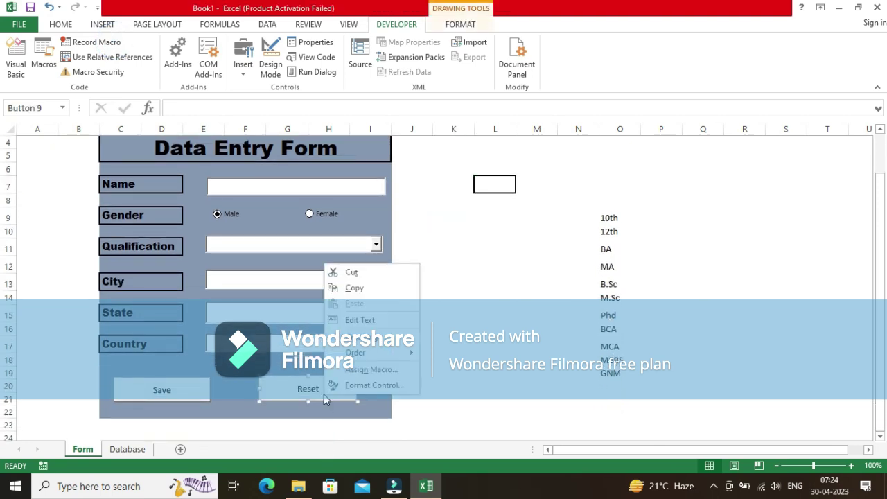
pyautogui.click(367, 371)
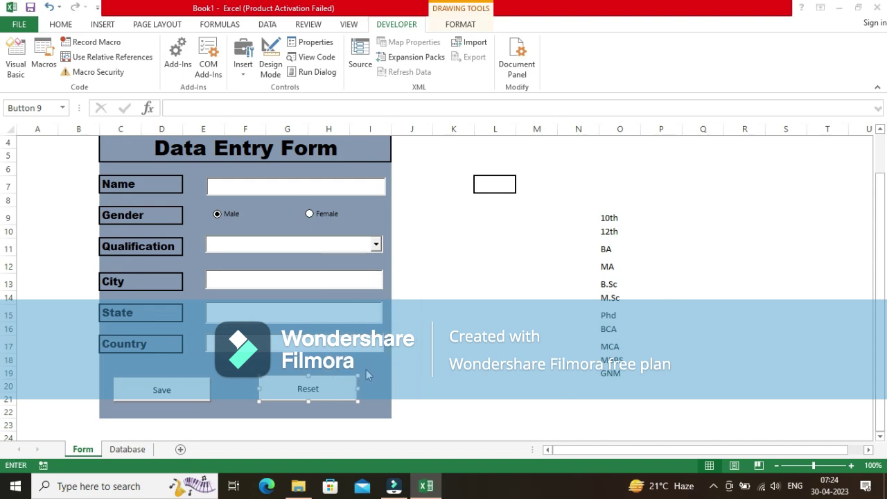
pyautogui.click(266, 299)
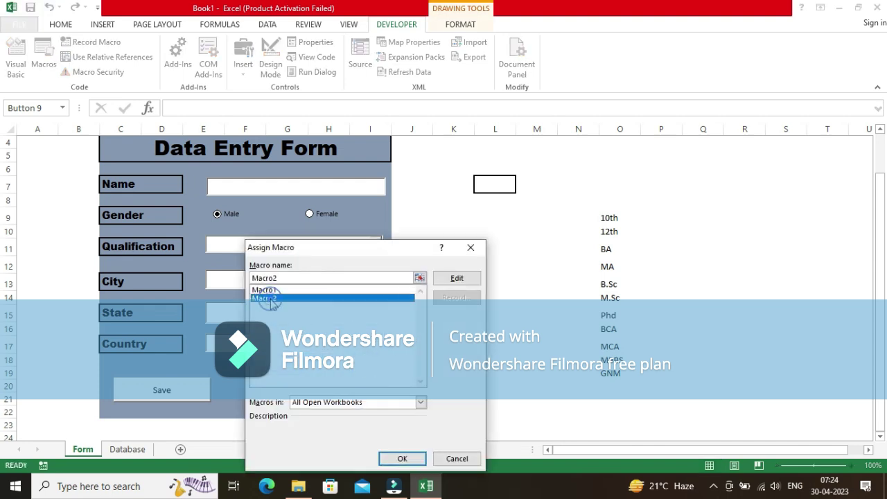
pyautogui.click(402, 459)
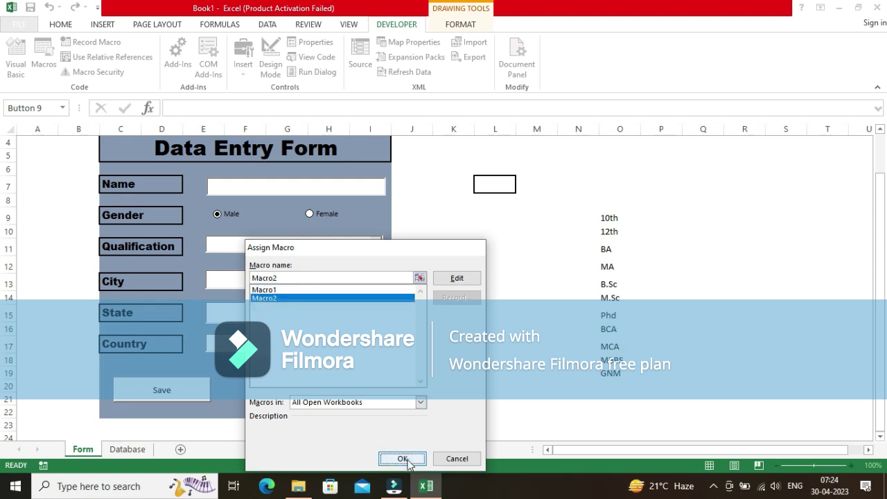
pyautogui.click(495, 346)
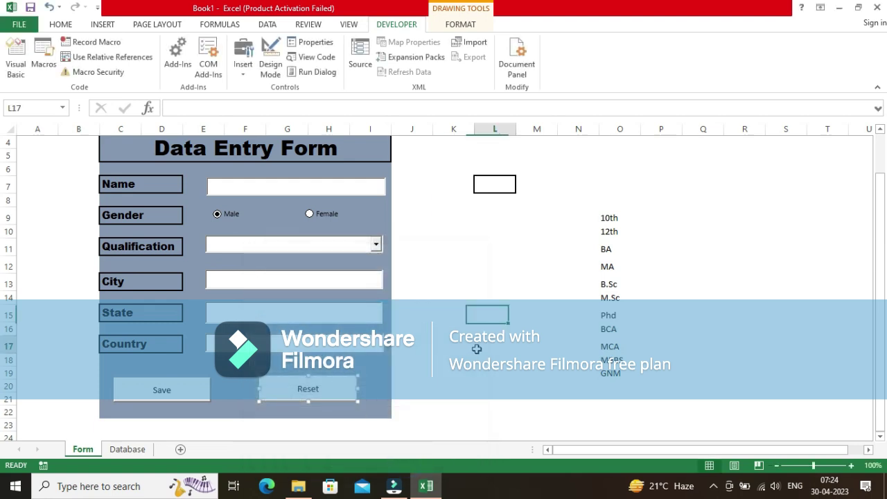
# - Fill the form with a test record: a name, Phd qualification, and City Jaipur
pyautogui.click(269, 188)
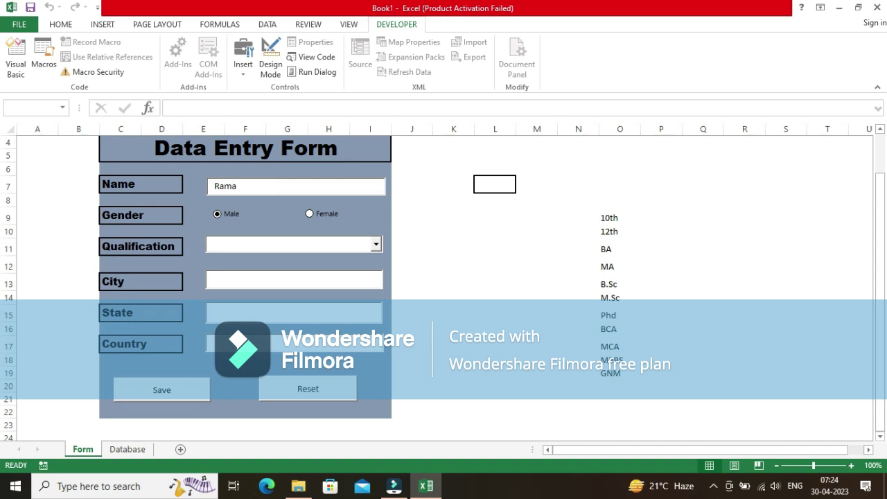
pyautogui.click(241, 238)
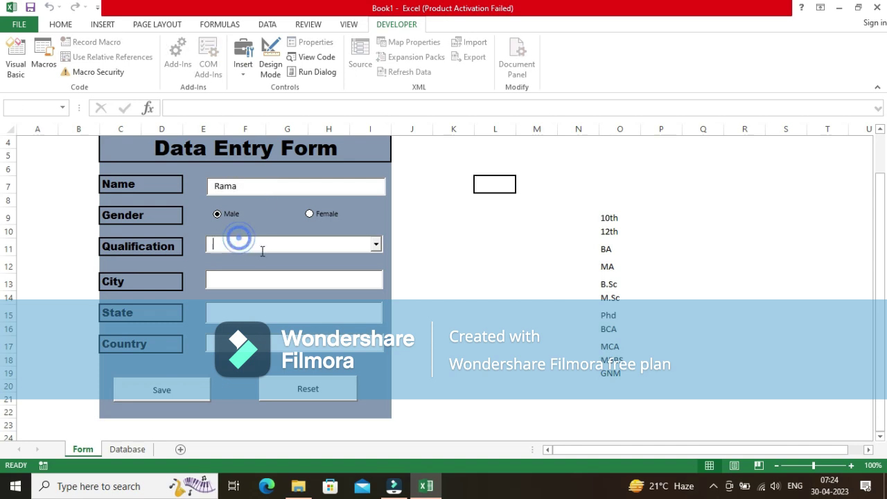
pyautogui.click(374, 245)
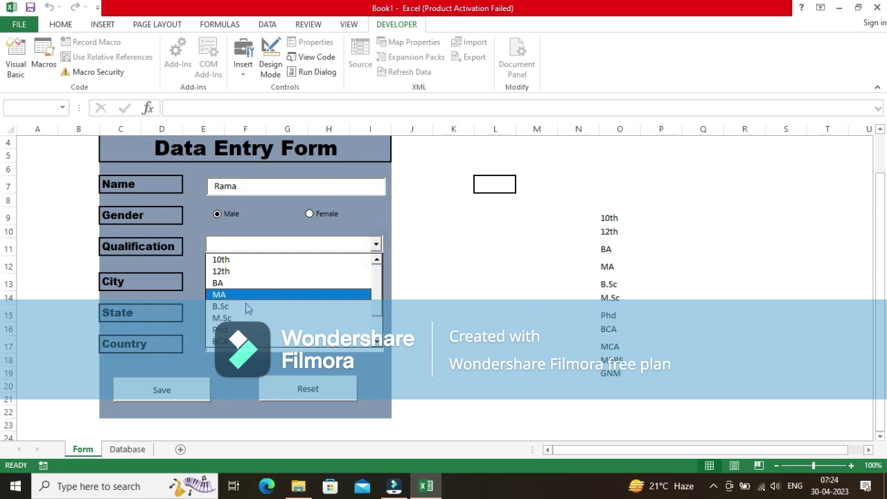
pyautogui.click(225, 329)
pyautogui.click(237, 281)
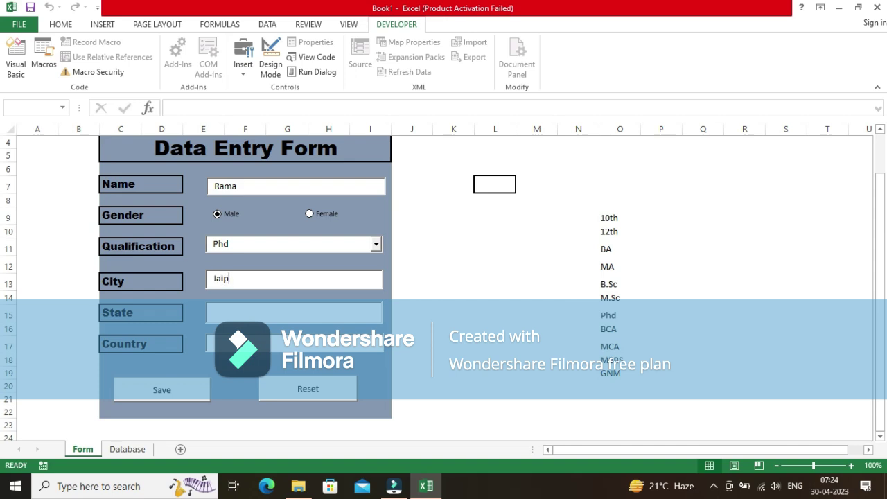
pyautogui.click(240, 308)
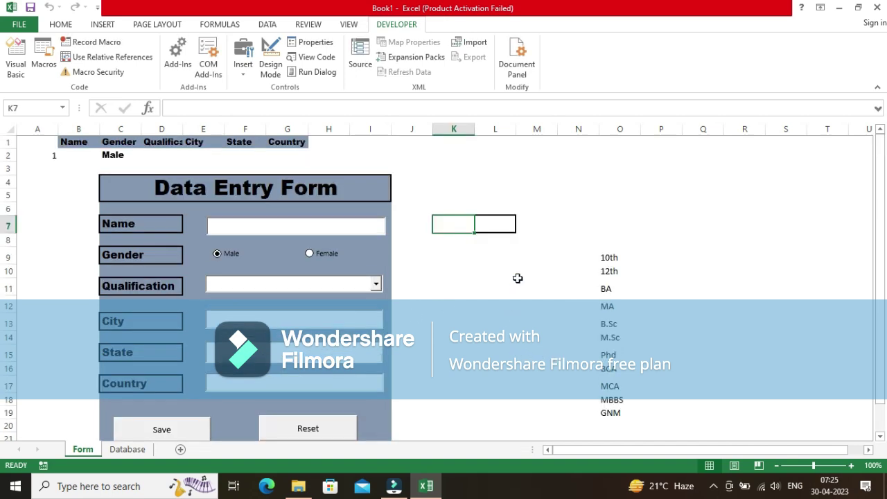
# - Hide the qualification helper list in N7:O19 with a fill and white font colour
pyautogui.click(518, 278)
pyautogui.moveTo(580, 224); pyautogui.dragTo(630, 410)
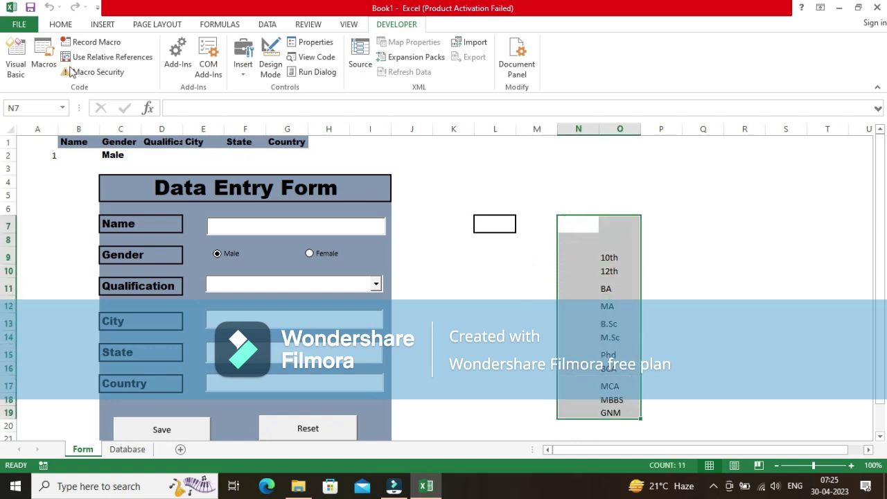
pyautogui.click(53, 26)
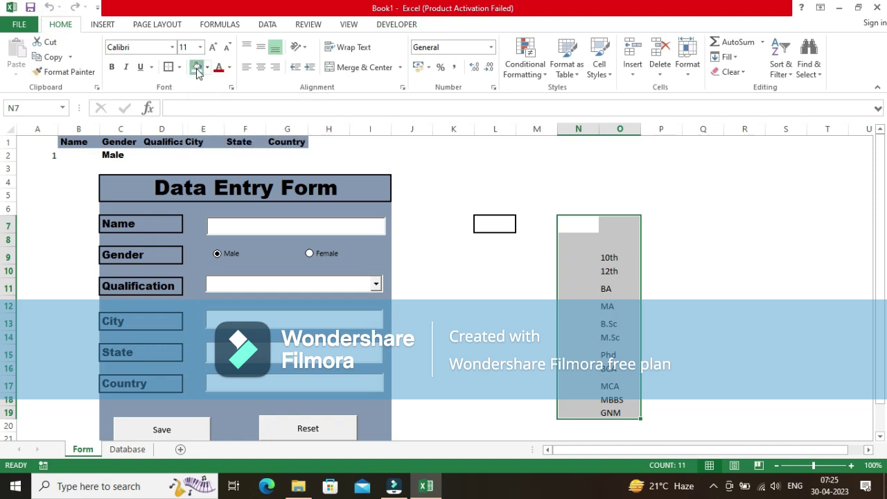
pyautogui.click(197, 68)
pyautogui.click(229, 67)
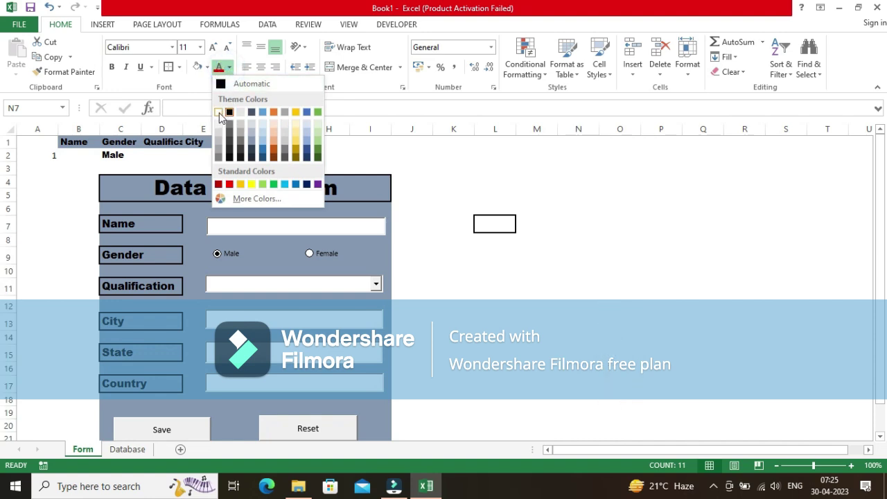
pyautogui.click(219, 112)
pyautogui.click(453, 170)
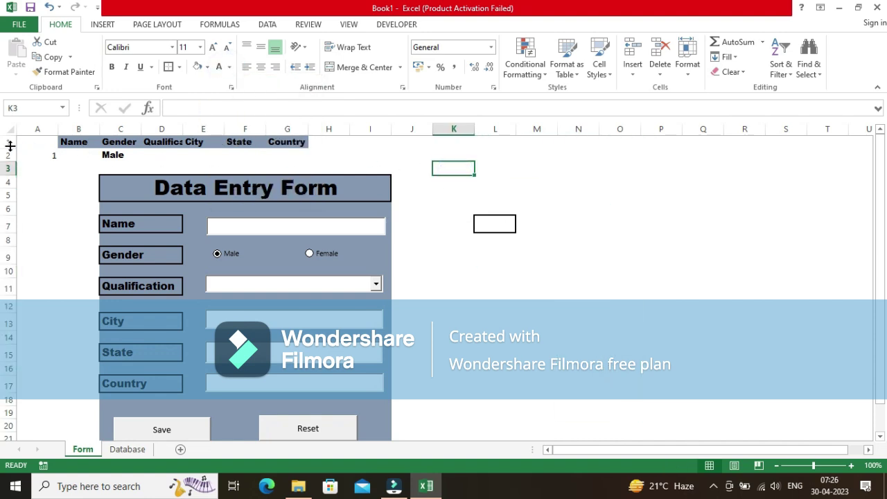
# - Hide rows 1–3 containing the linked record cells
pyautogui.moveTo(8, 143); pyautogui.dragTo(7, 167)
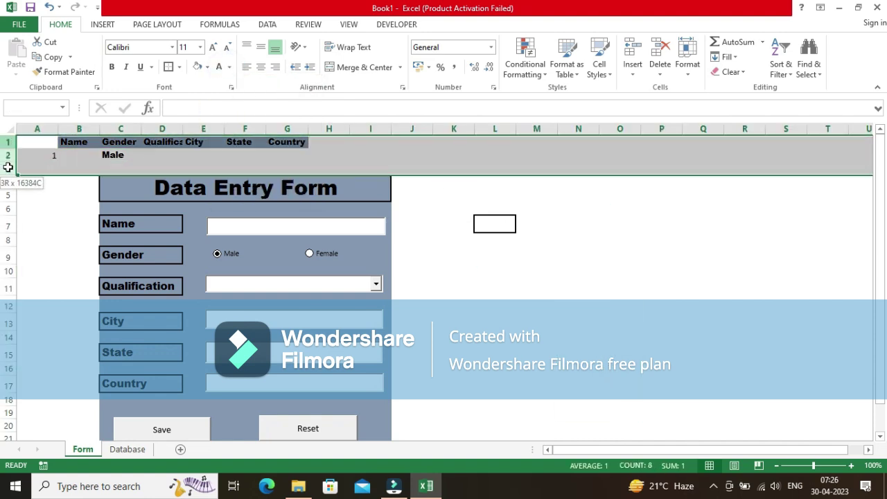
pyautogui.rightClick(8, 168)
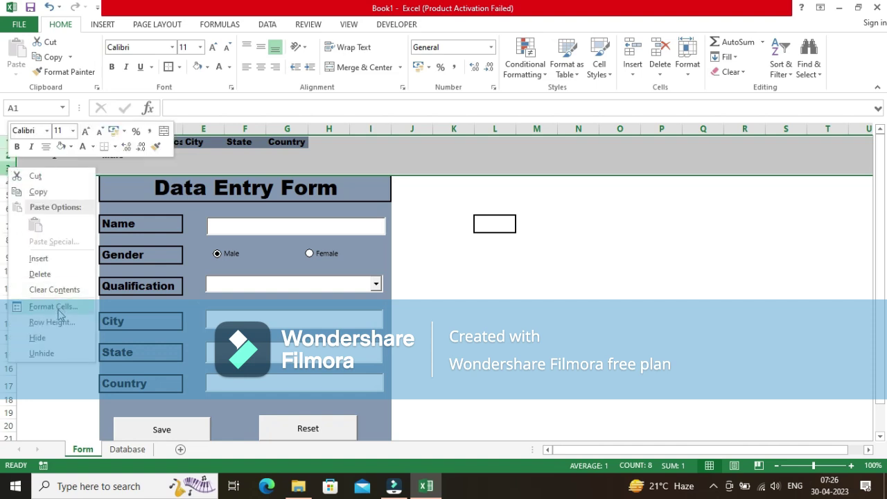
pyautogui.click(37, 338)
pyautogui.click(506, 284)
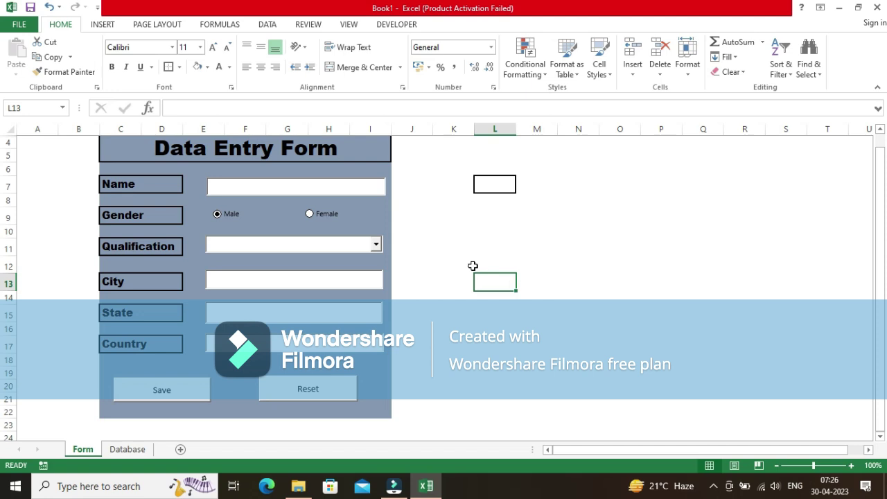
# - Remove the Developer tab from the ribbon via Customize Ribbon
pyautogui.rightClick(836, 79)
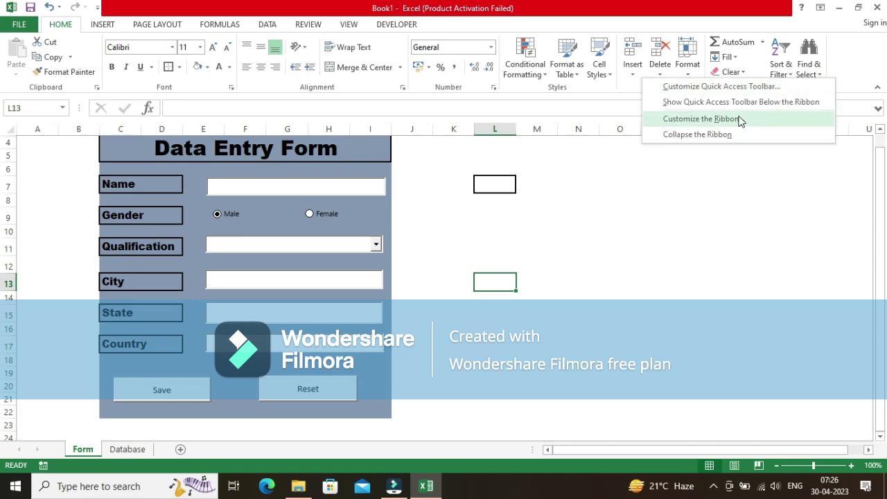
pyautogui.click(739, 121)
pyautogui.click(528, 285)
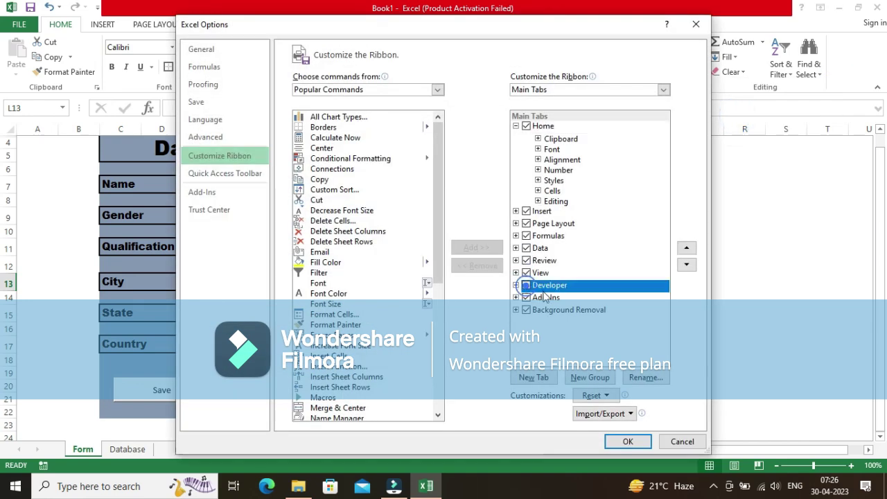
pyautogui.click(625, 441)
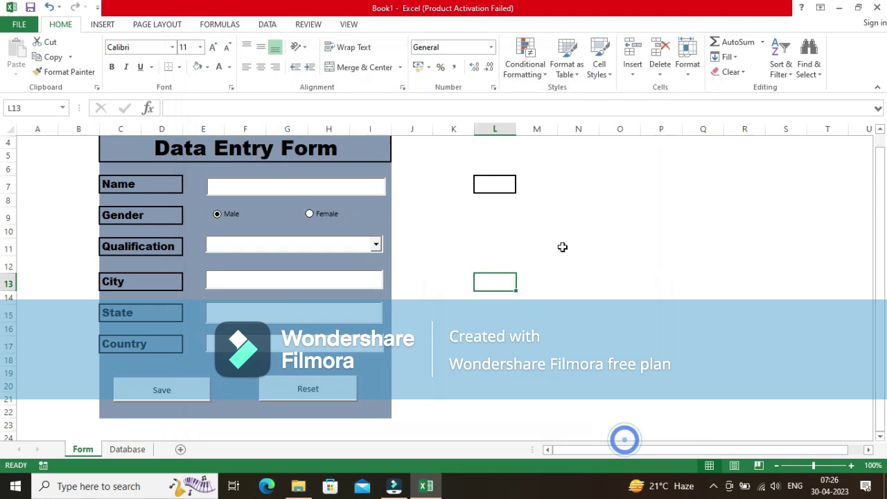
pyautogui.click(602, 216)
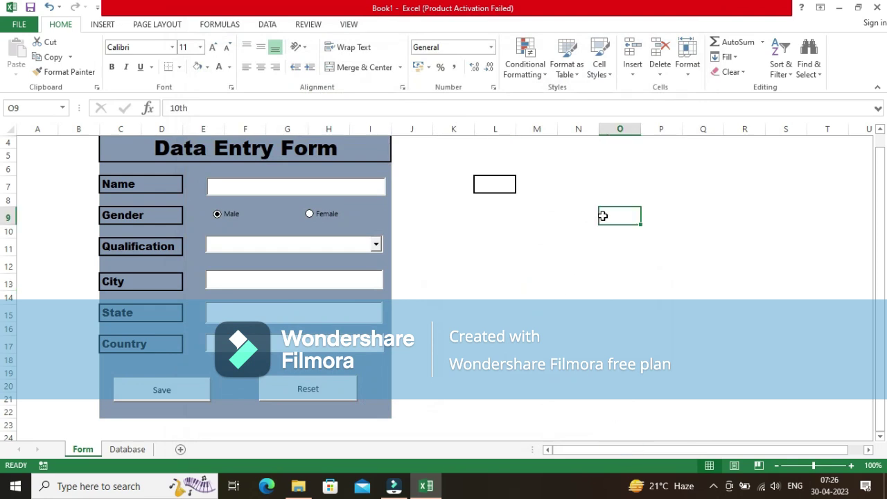
# - Collapse the ribbon with Ctrl+F1 and toggle the Formula Bar off and back on
pyautogui.hotkey('ctrl', 'F1')
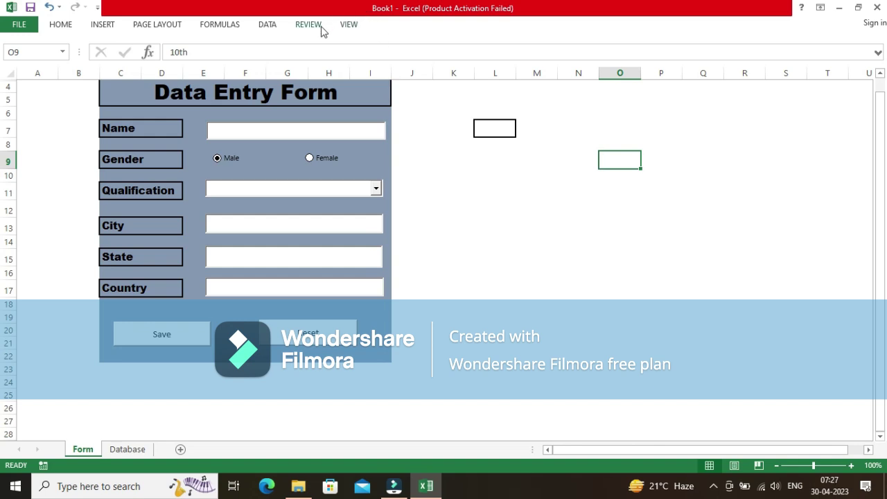
pyautogui.click(343, 25)
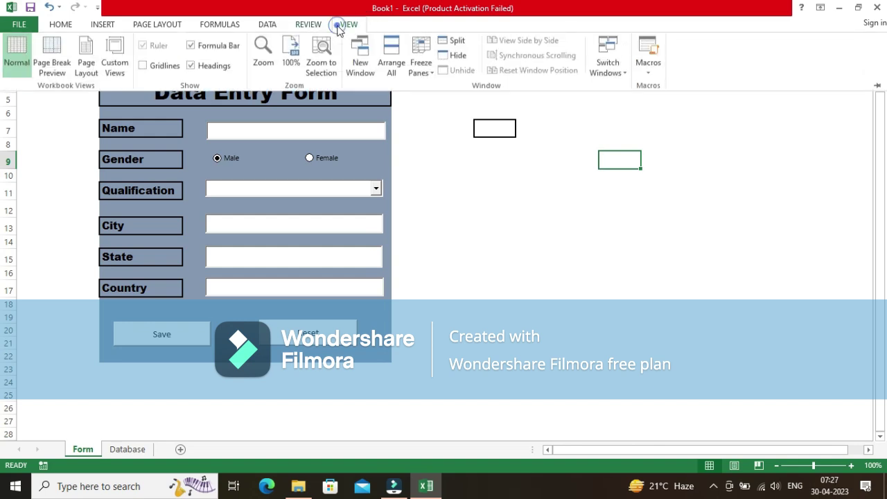
pyautogui.click(191, 47)
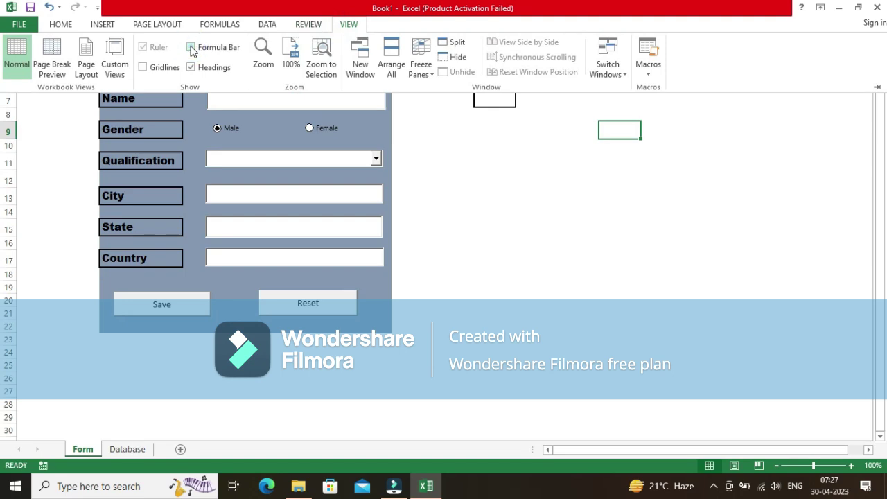
pyautogui.click(192, 47)
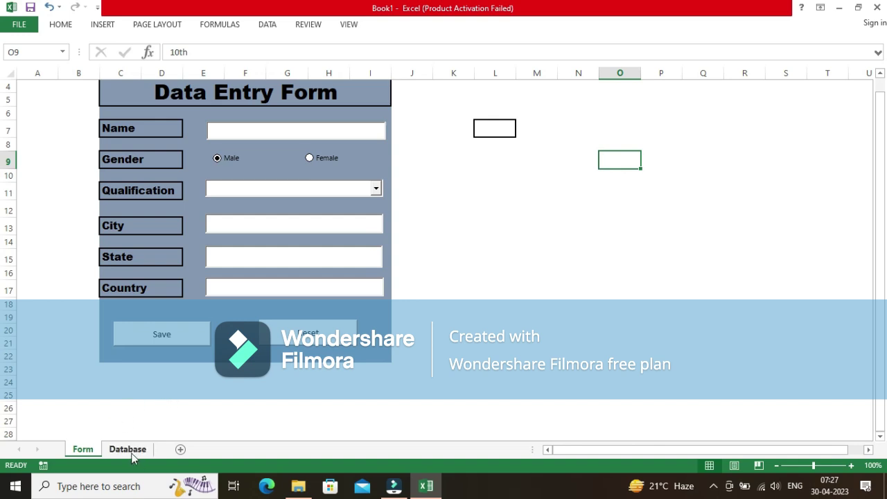
# - Draw a Right Arrow shape below the form at row 25
pyautogui.click(104, 27)
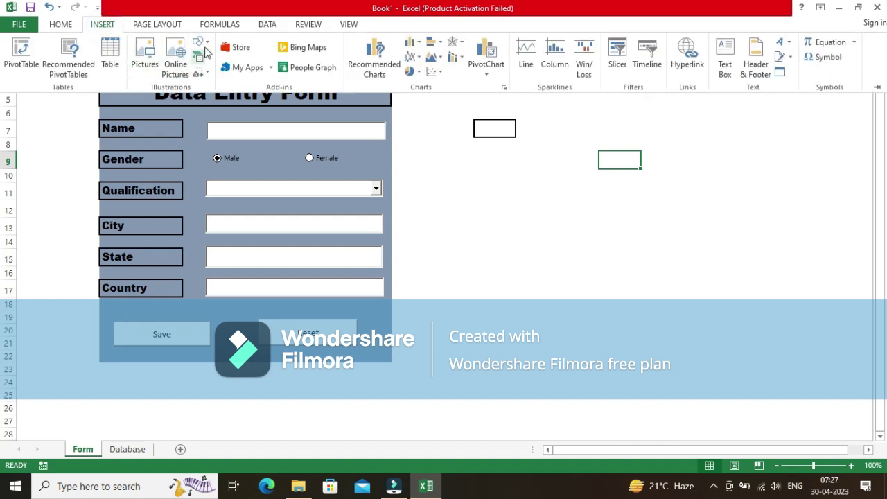
pyautogui.click(199, 43)
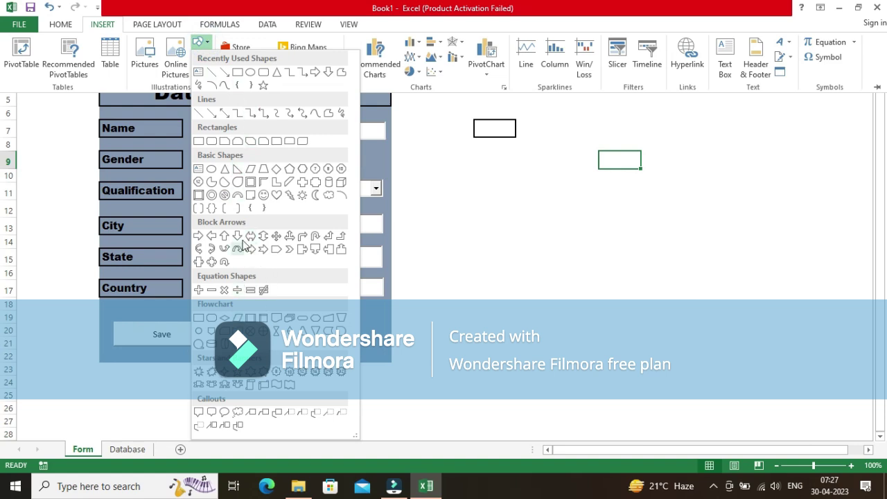
pyautogui.click(198, 236)
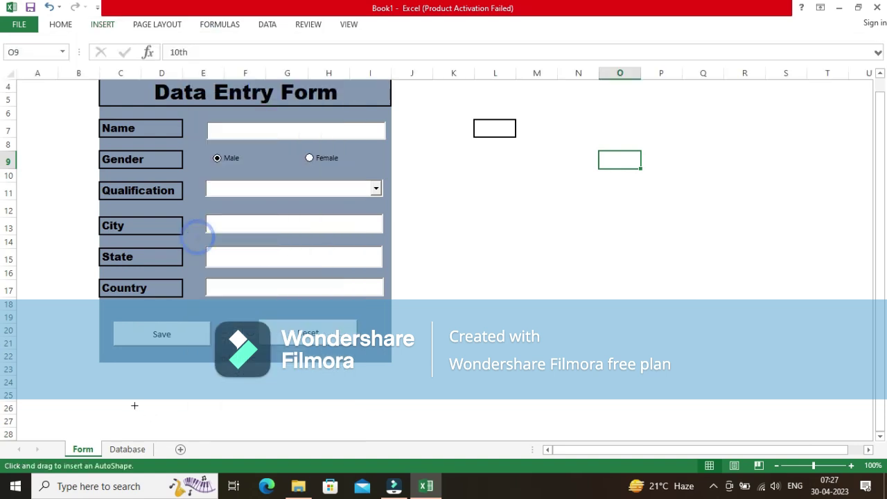
pyautogui.moveTo(109, 393)
pyautogui.mouseDown()
pyautogui.moveTo(198, 396)
pyautogui.moveTo(207, 417)
pyautogui.mouseUp()
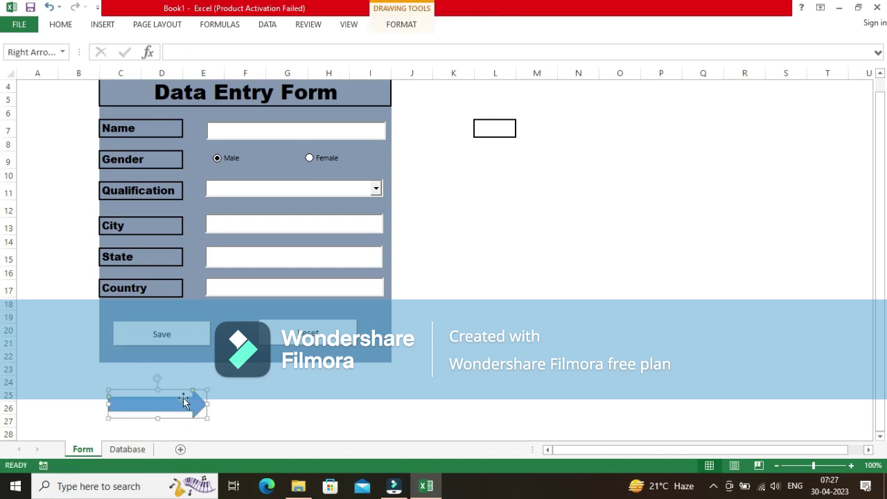
# - Add the bold text Database inside the arrow
pyautogui.rightClick(165, 409)
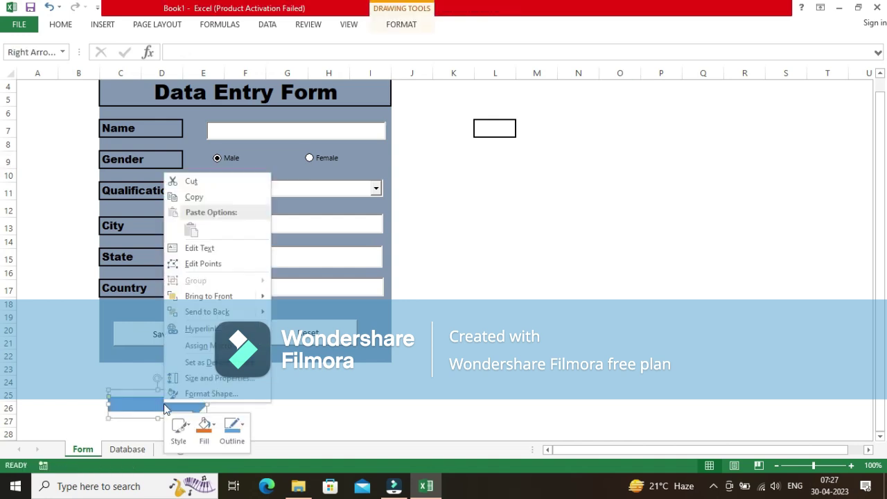
pyautogui.click(212, 250)
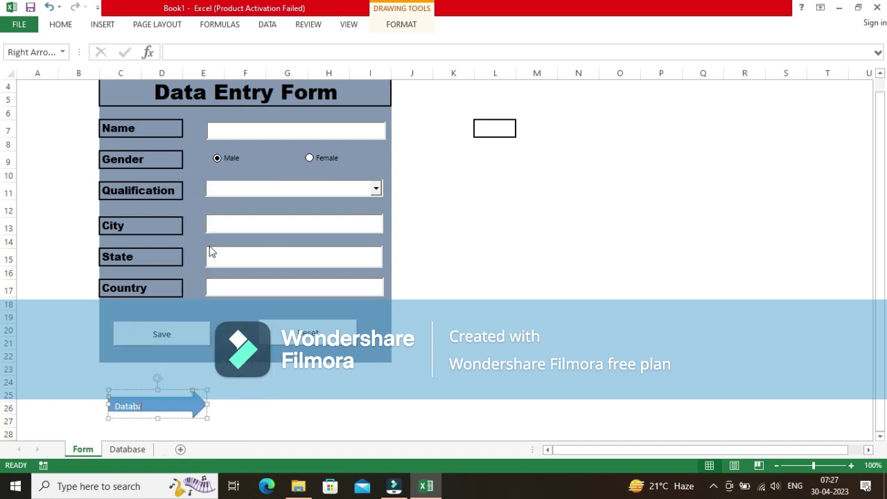
pyautogui.click(61, 24)
pyautogui.click(112, 66)
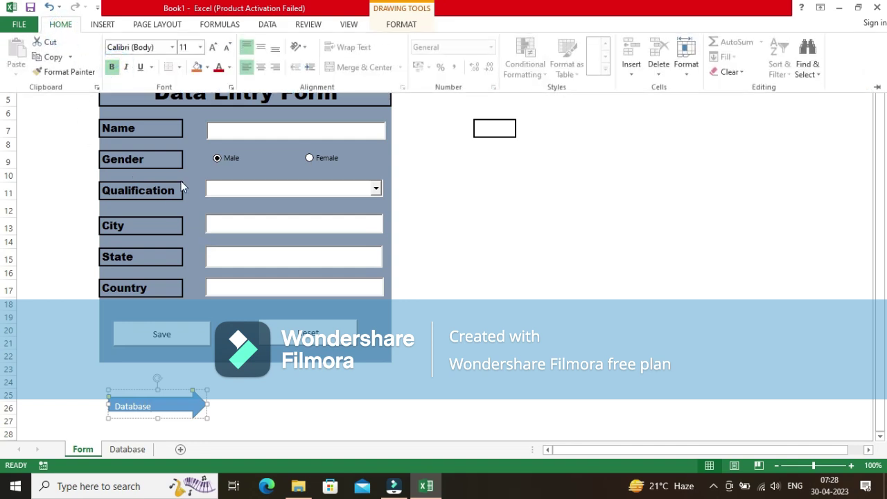
pyautogui.click(158, 405)
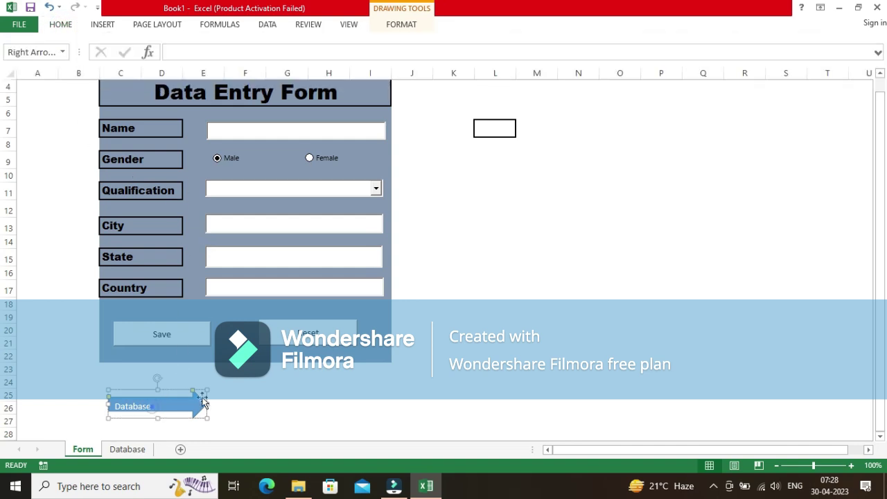
pyautogui.press('Escape')
# - Format the arrow's Database label in bold Arial Black
pyautogui.click(164, 405)
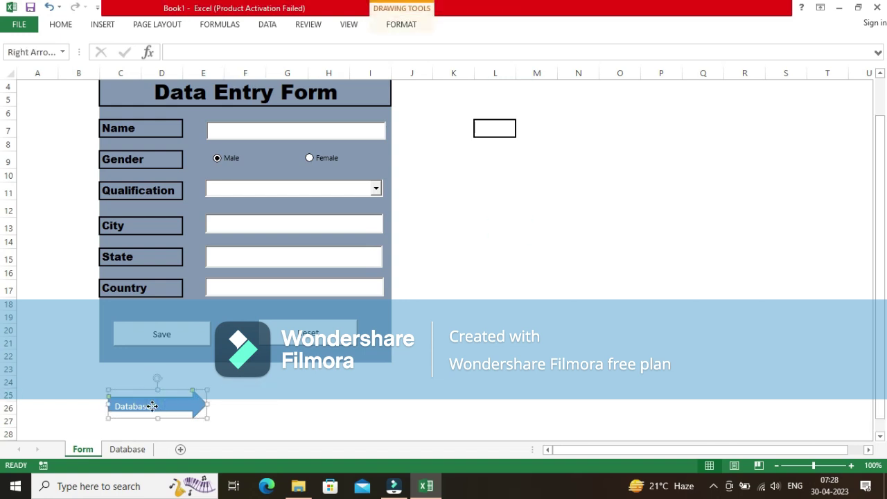
pyautogui.doubleClick(149, 405)
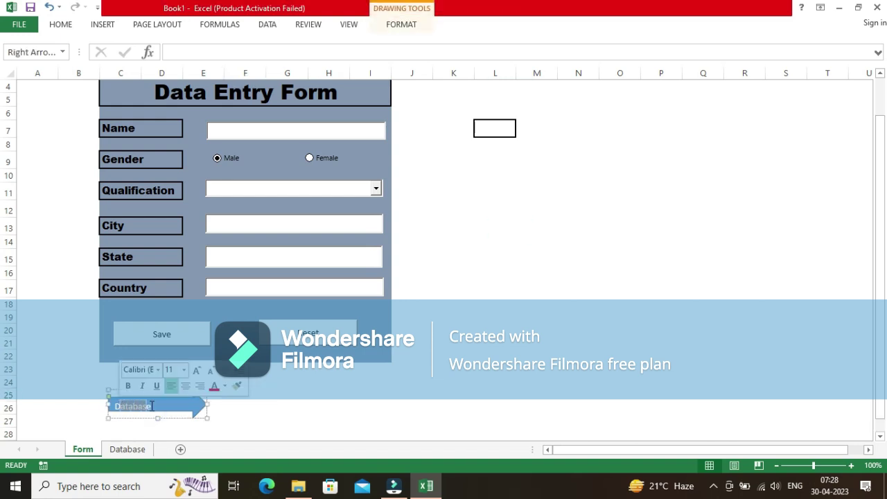
pyautogui.click(151, 407)
pyautogui.moveTo(152, 406); pyautogui.dragTo(115, 406)
pyautogui.click(60, 24)
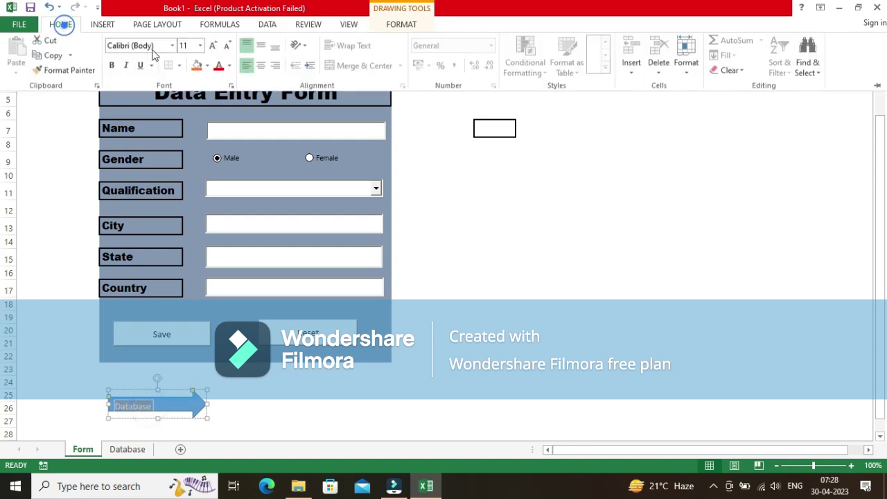
pyautogui.click(171, 46)
pyautogui.click(149, 188)
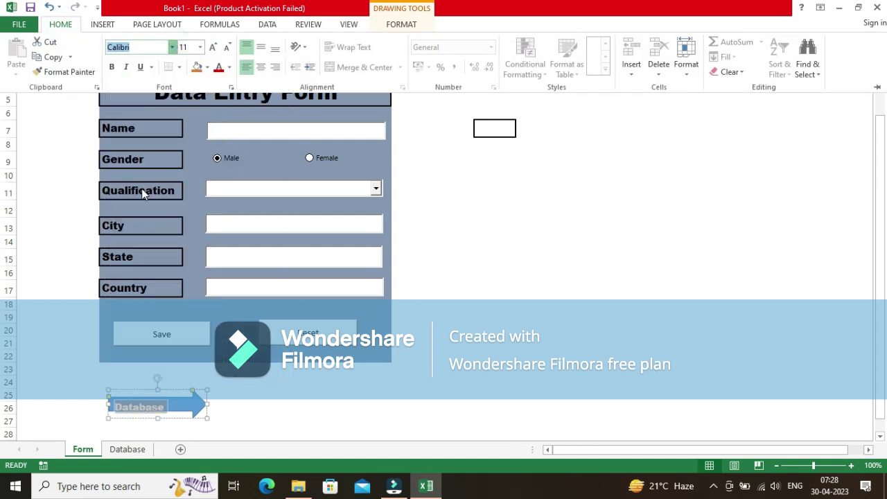
pyautogui.click(113, 68)
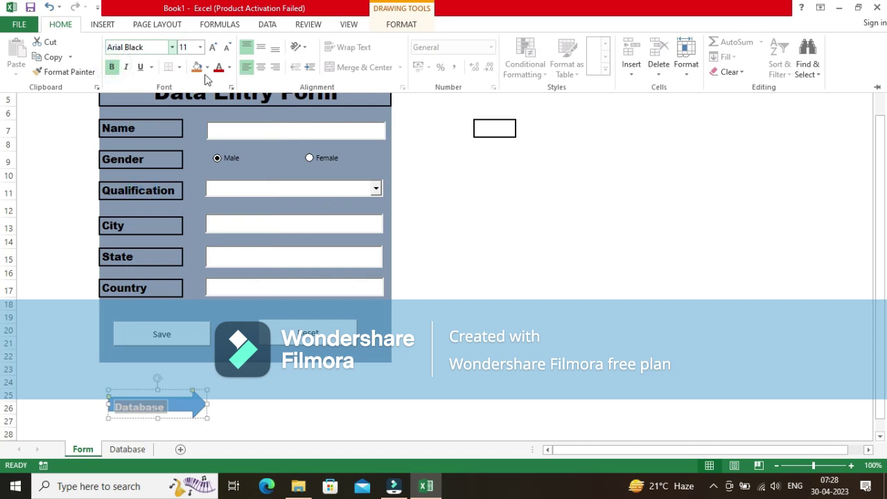
pyautogui.click(321, 402)
pyautogui.click(320, 398)
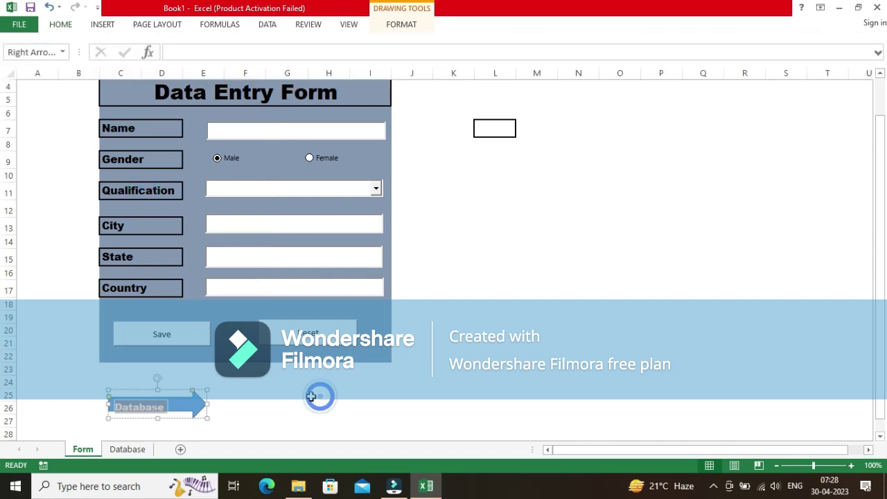
# - Nudge the Database arrow up and hyperlink it to cell A1 of the Database sheet
pyautogui.moveTo(163, 402)
pyautogui.mouseDown()
pyautogui.moveTo(180, 394)
pyautogui.moveTo(171, 389)
pyautogui.mouseUp()
pyautogui.rightClick(174, 391)
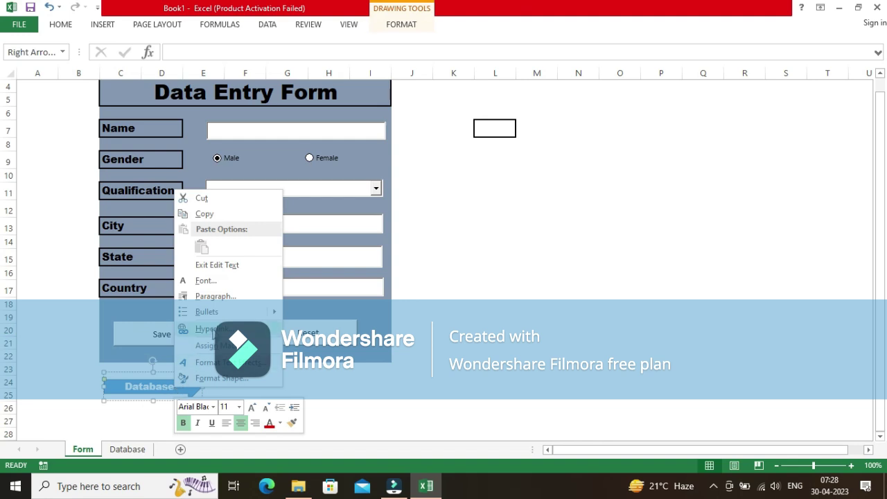
pyautogui.click(210, 329)
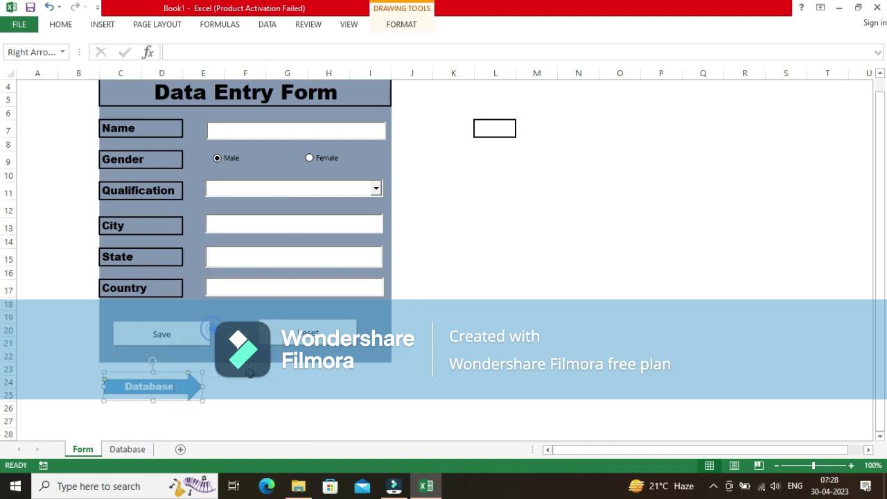
pyautogui.click(36, 318)
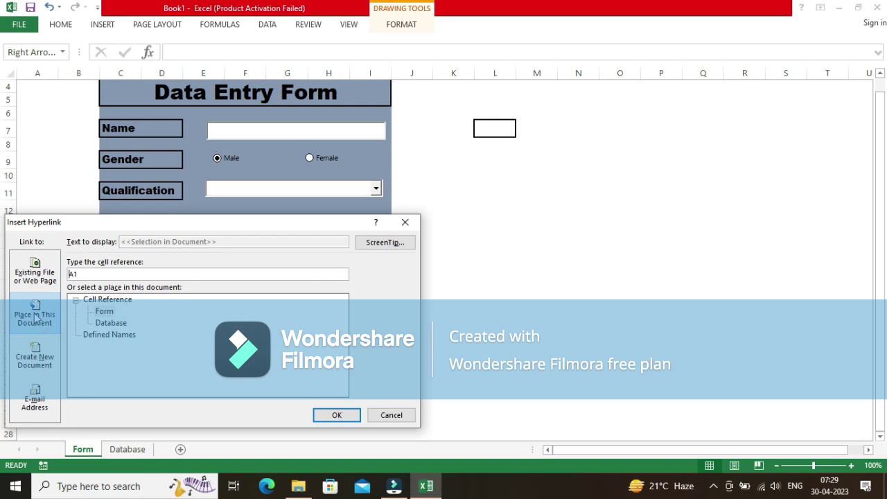
pyautogui.click(106, 323)
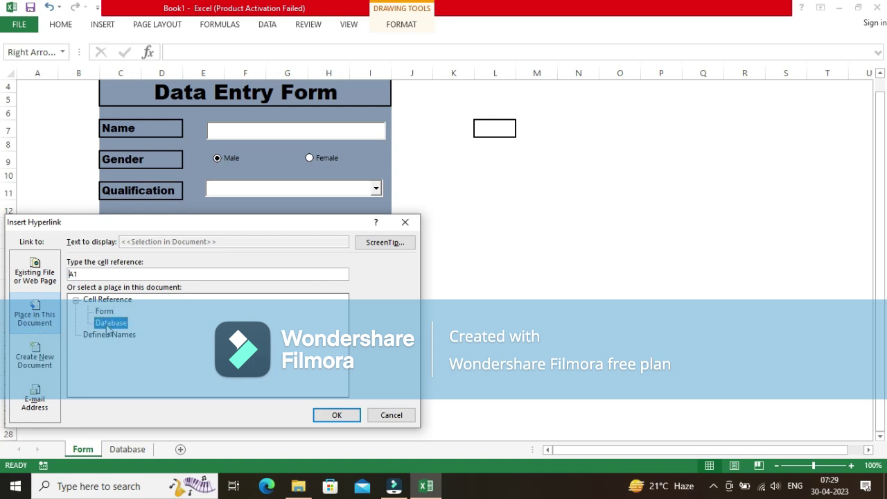
pyautogui.click(339, 415)
pyautogui.click(494, 356)
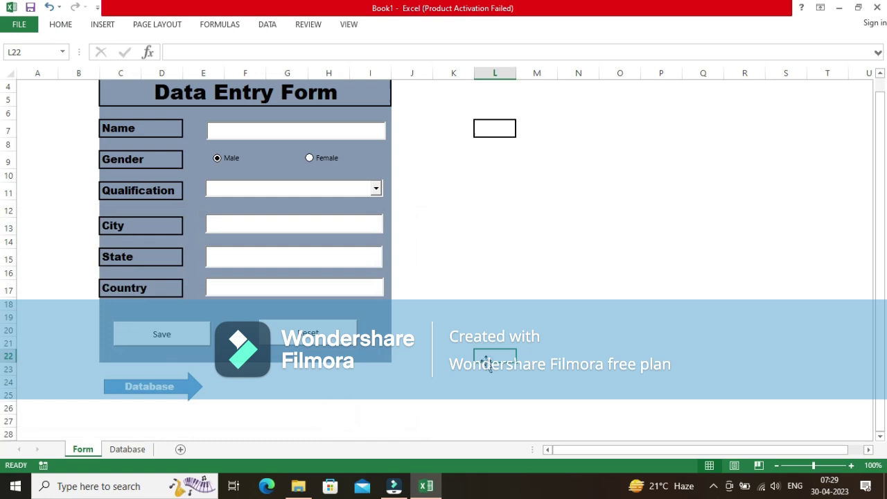
# - Test the Database arrow's link, switching between the Database and Form sheets, and finish on the Form sheet
pyautogui.click(167, 390)
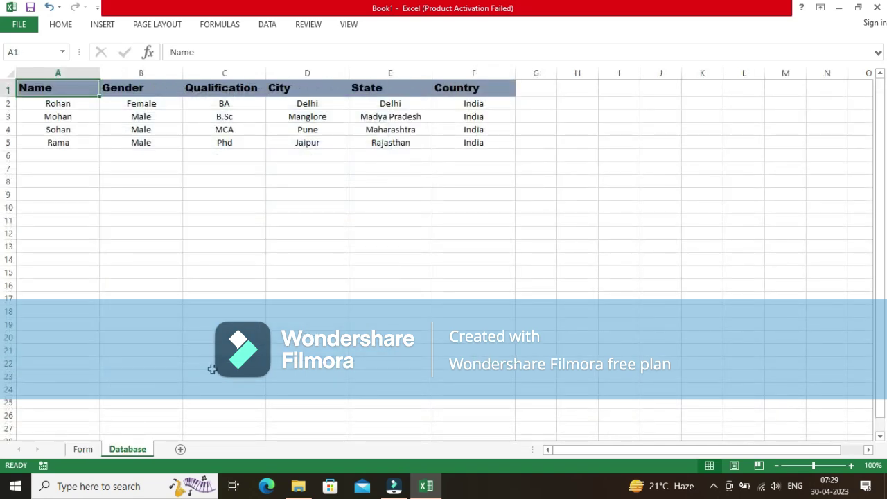
pyautogui.click(81, 449)
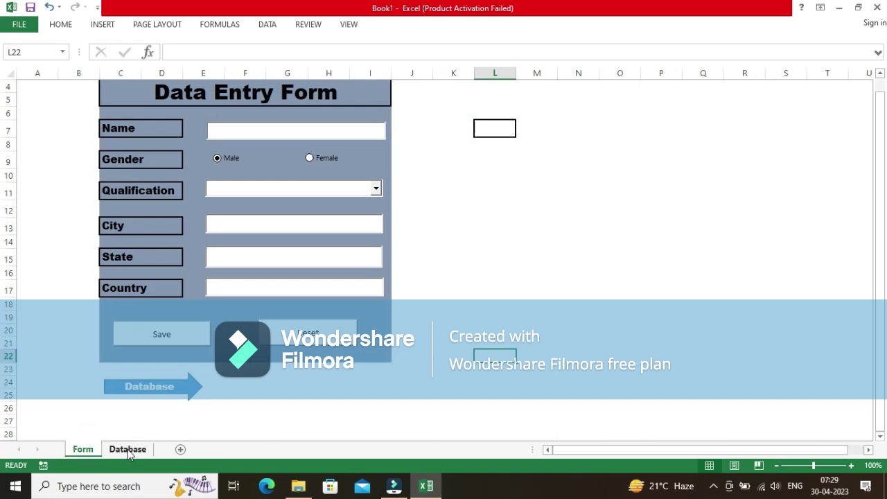
pyautogui.click(128, 451)
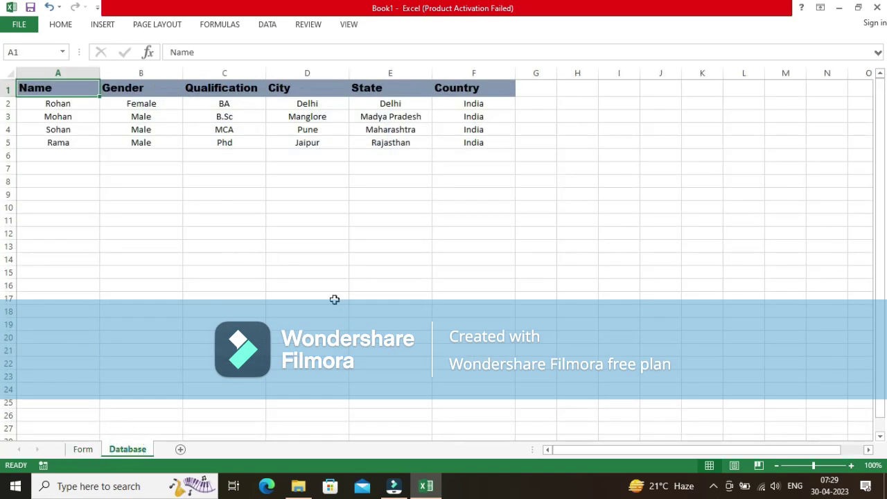
pyautogui.click(83, 450)
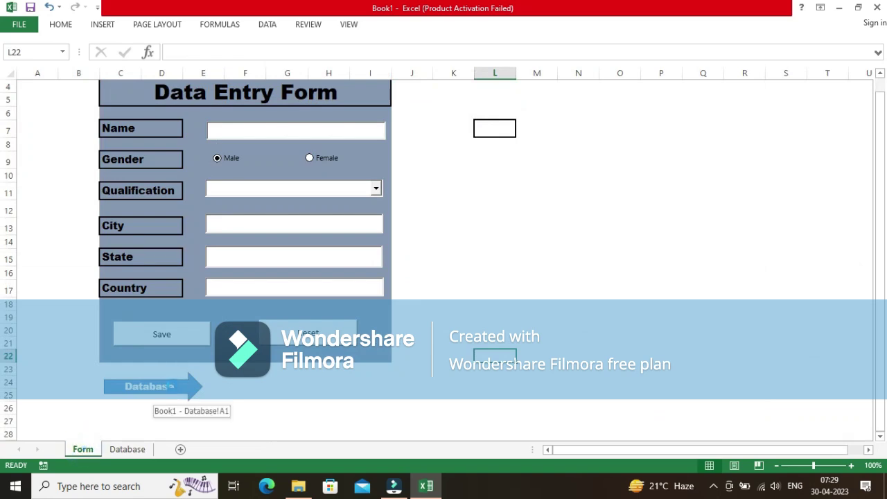
pyautogui.click(172, 386)
pyautogui.click(83, 449)
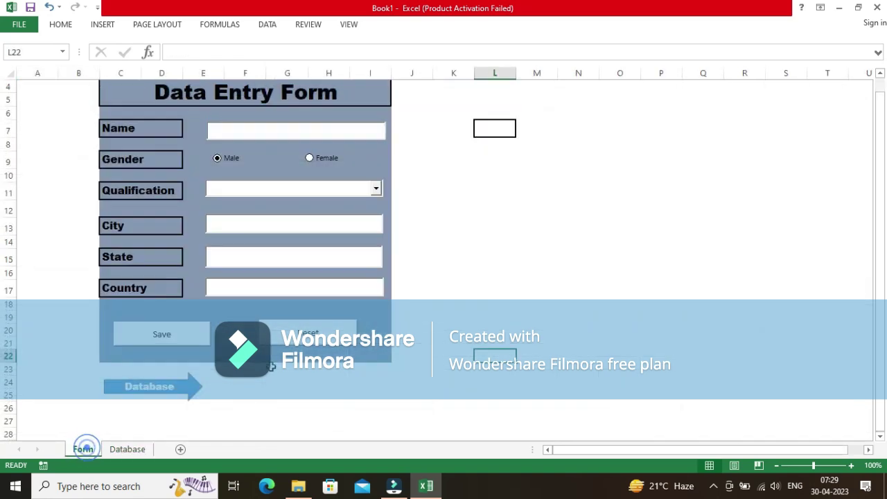
pyautogui.click(281, 393)
# - Paste a copy of the Database arrow at cell I5 on the Database sheet
pyautogui.keyDown('ctrl'); pyautogui.click(183, 400); pyautogui.keyUp('ctrl')
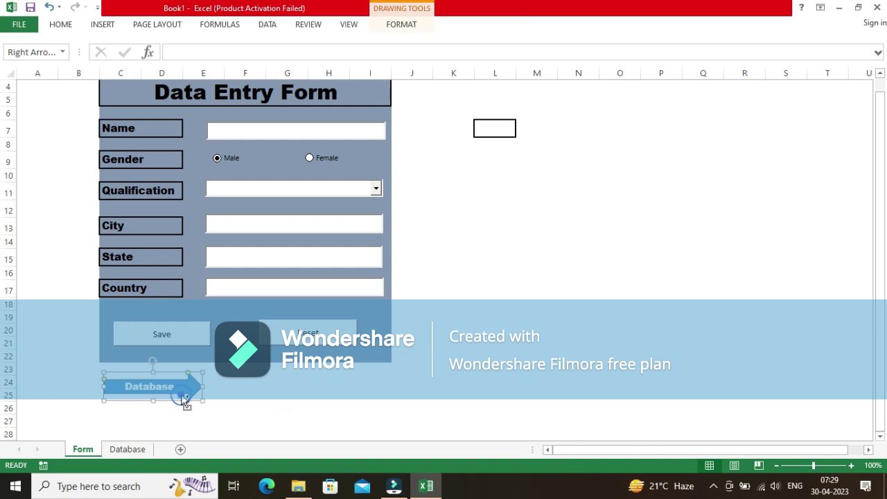
pyautogui.click(127, 449)
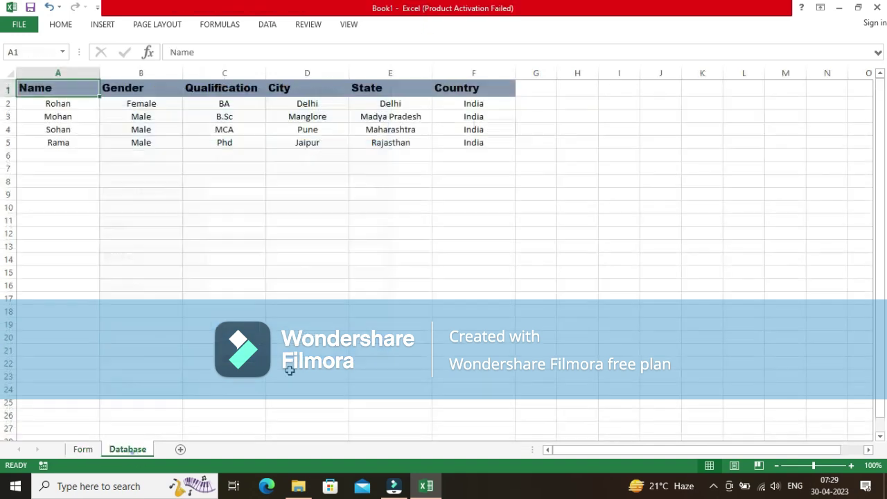
pyautogui.click(604, 141)
pyautogui.hotkey('ctrl', 'v')
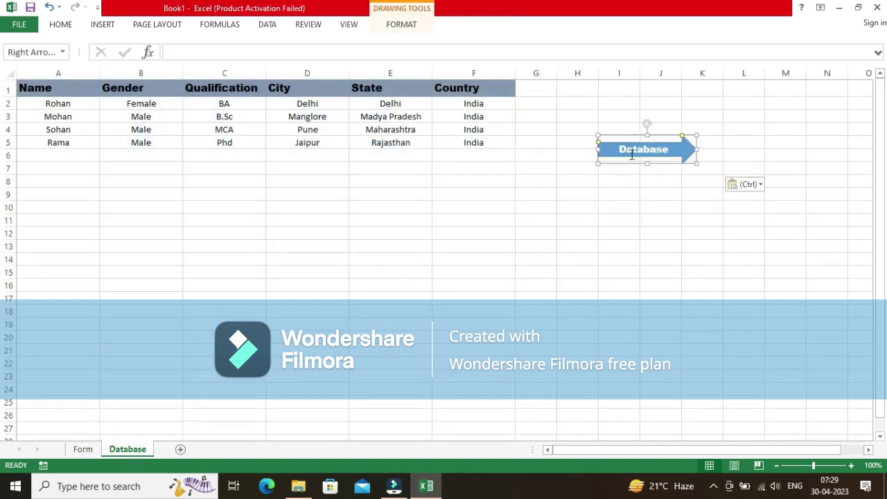
# - Select the pasted arrow copy as a whole object and delete it
pyautogui.rightClick(631, 154)
pyautogui.click(686, 207)
pyautogui.hotkey('ctrl', 'Home')
pyautogui.moveTo(657, 149); pyautogui.dragTo(588, 161)
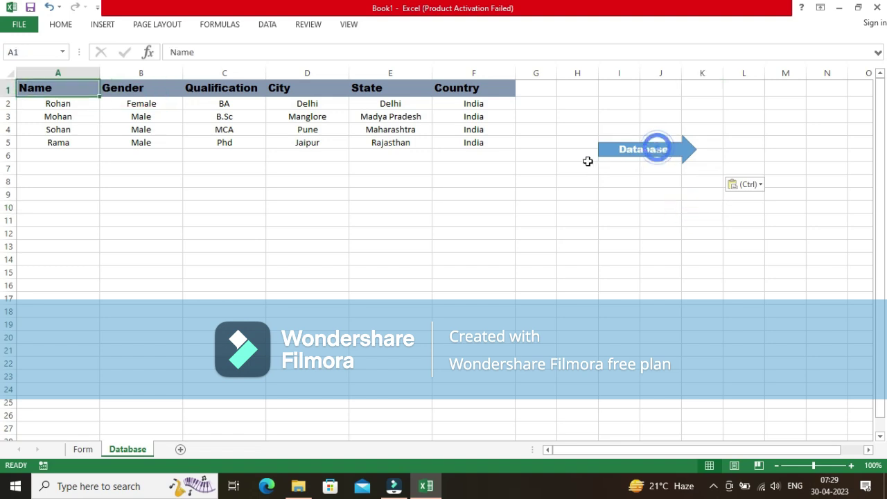
pyautogui.click(649, 148)
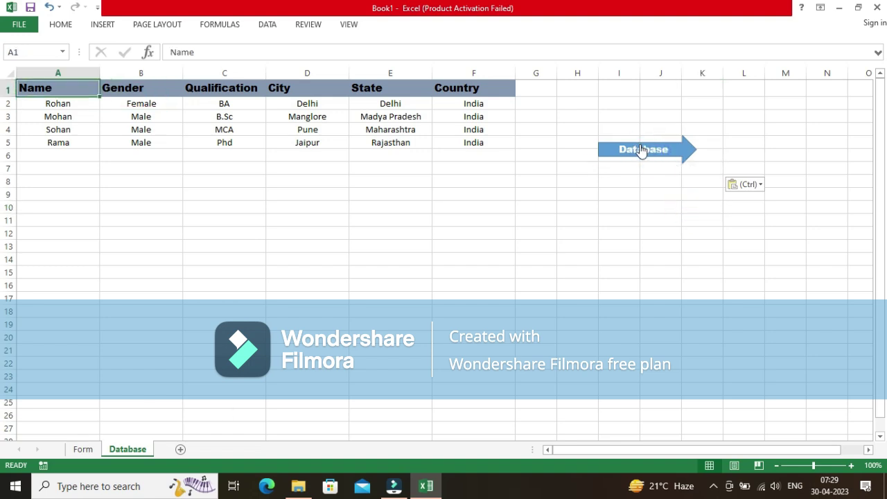
pyautogui.rightClick(642, 150)
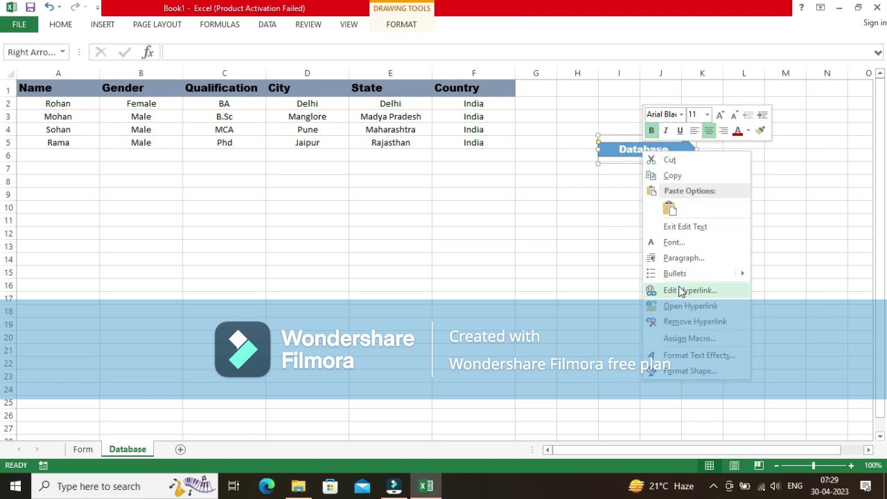
pyautogui.click(686, 226)
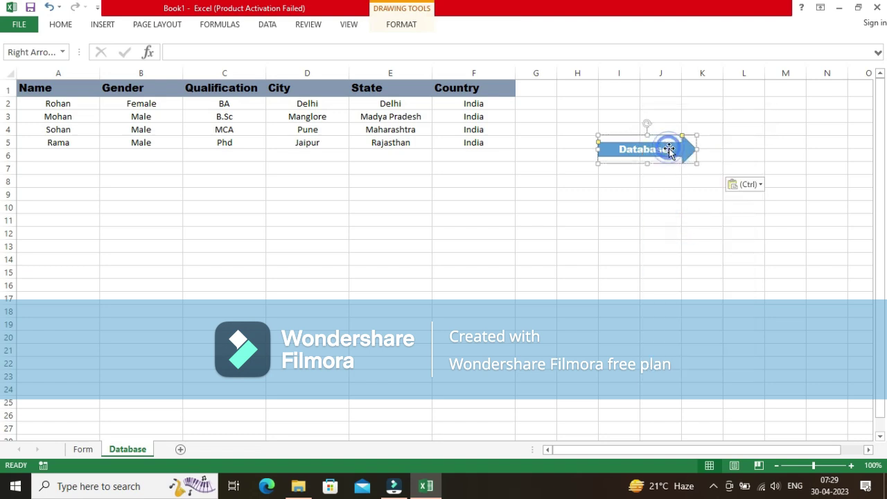
pyautogui.press('BackSpace')
pyautogui.press('BackSpace')
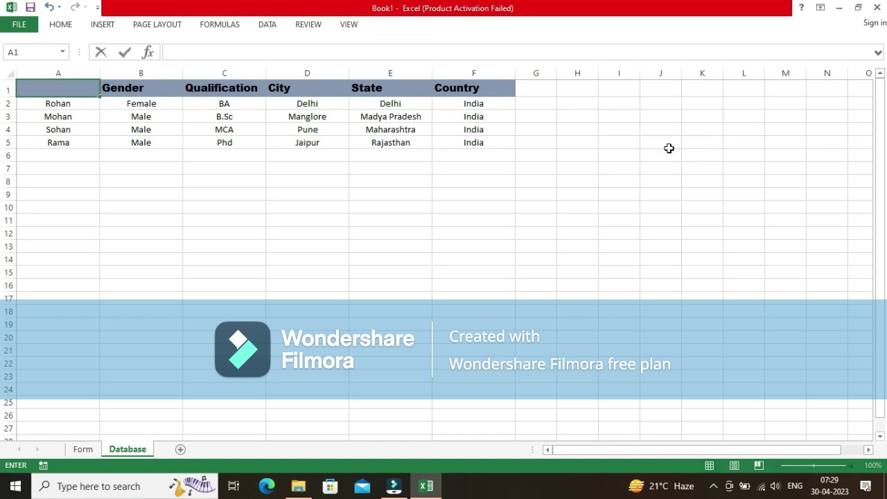
# - Draw a Left Arrow shape across H4:J6 and label it 'Form'
pyautogui.click(626, 169)
pyautogui.click(102, 24)
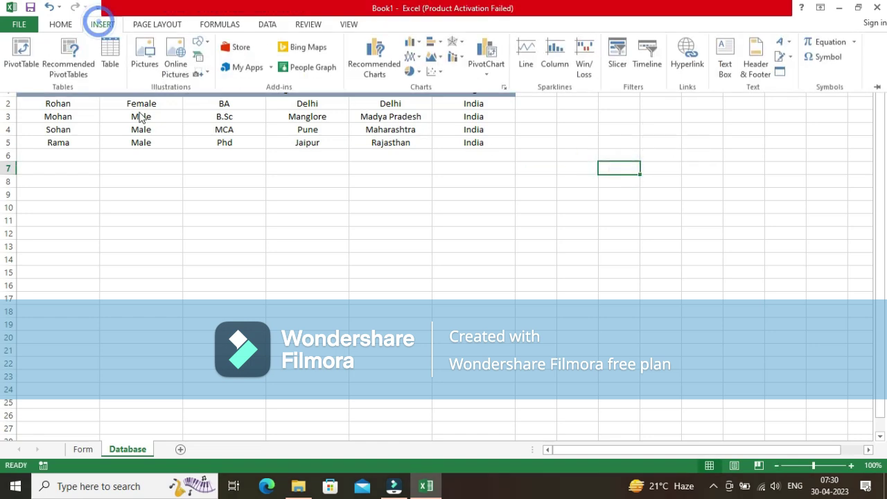
pyautogui.click(201, 42)
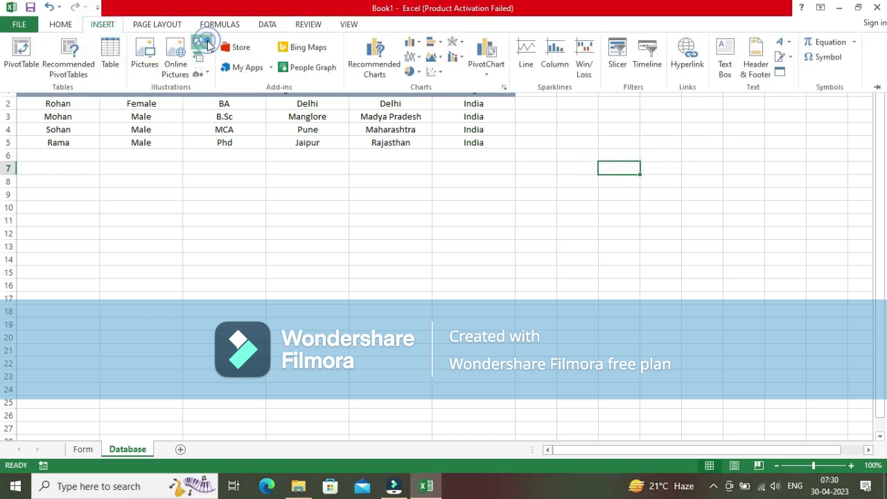
pyautogui.click(207, 45)
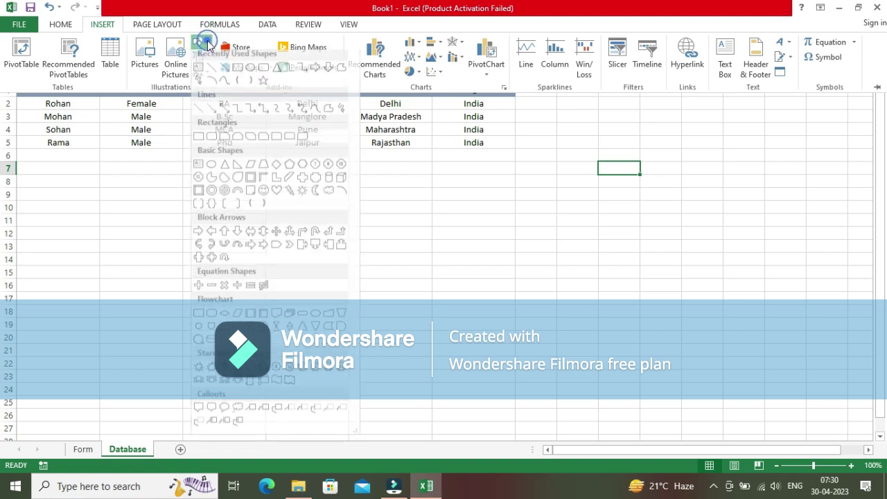
pyautogui.click(215, 236)
pyautogui.moveTo(556, 125); pyautogui.dragTo(676, 164)
pyautogui.rightClick(629, 144)
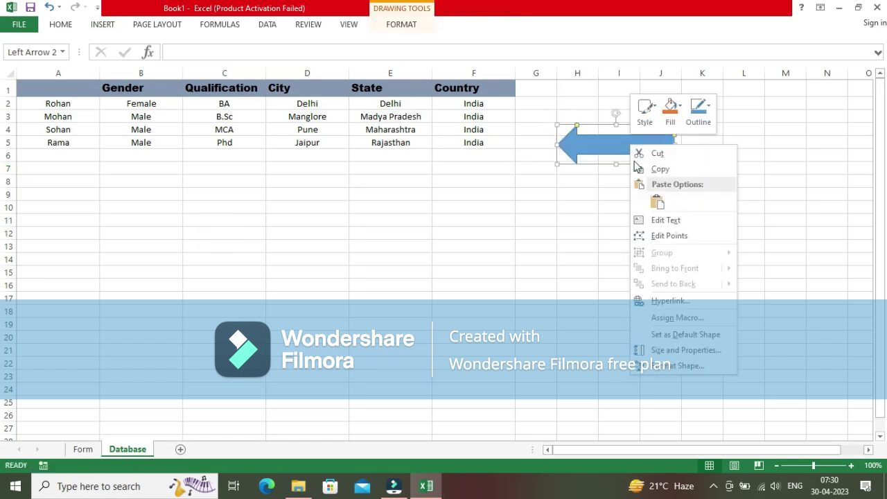
pyautogui.click(663, 219)
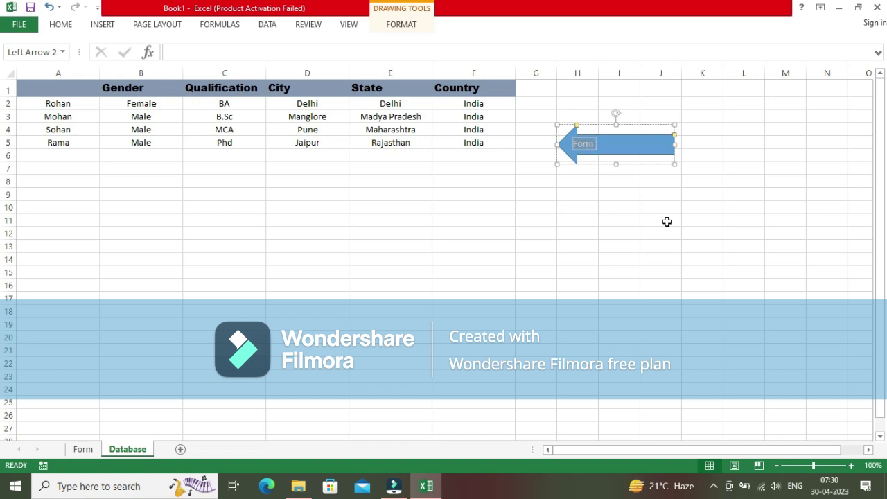
# - Format the 'Form' label as bold Arial 14, centred horizontally and vertically
pyautogui.click(60, 24)
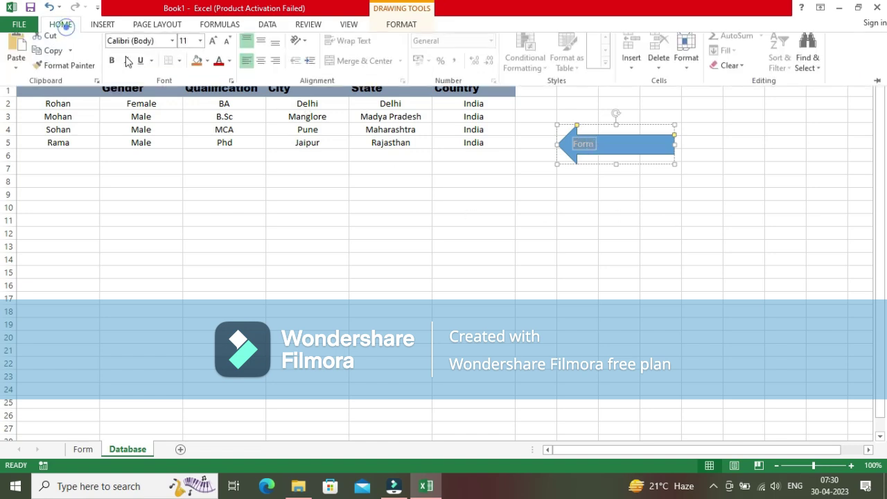
pyautogui.click(117, 70)
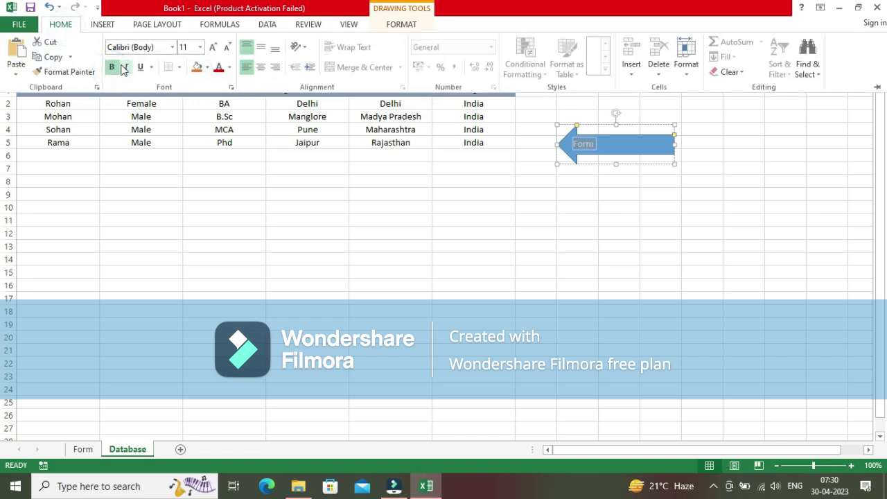
pyautogui.click(171, 46)
pyautogui.click(136, 203)
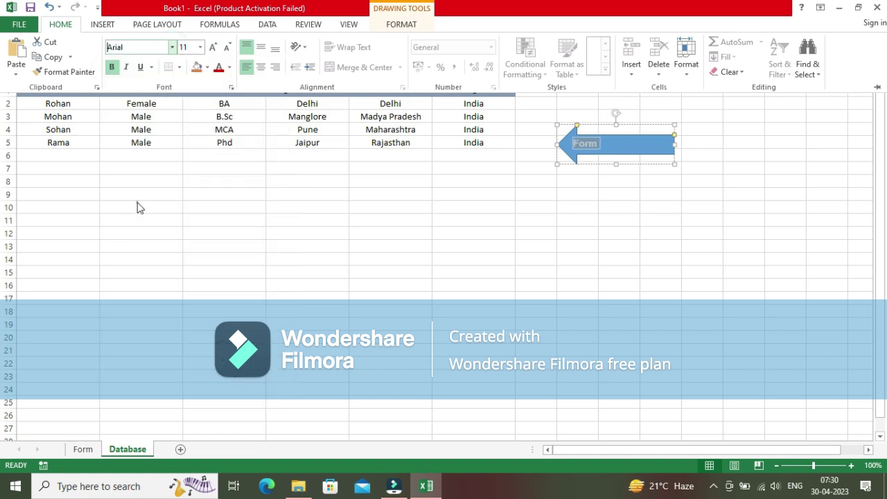
pyautogui.click(199, 46)
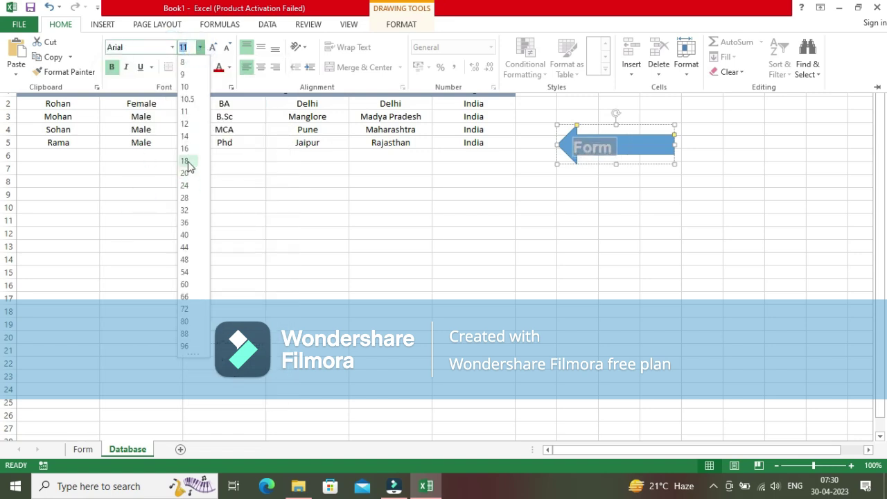
pyautogui.click(189, 135)
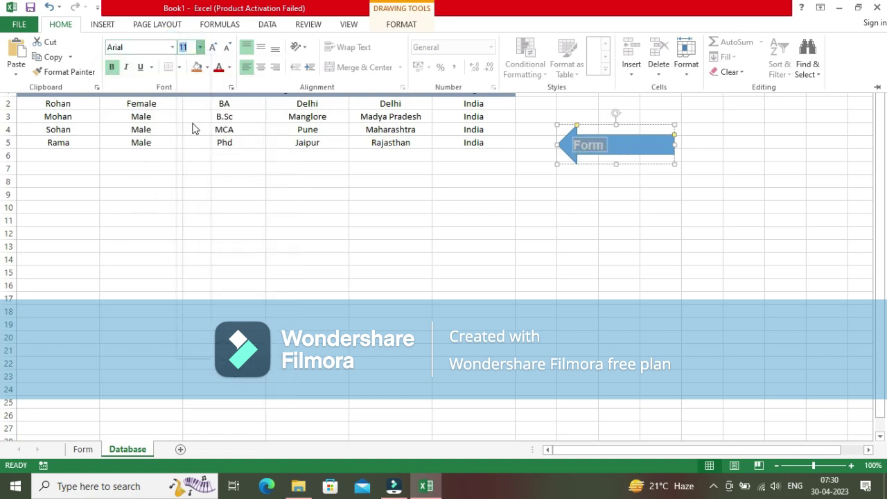
pyautogui.click(261, 66)
pyautogui.click(261, 48)
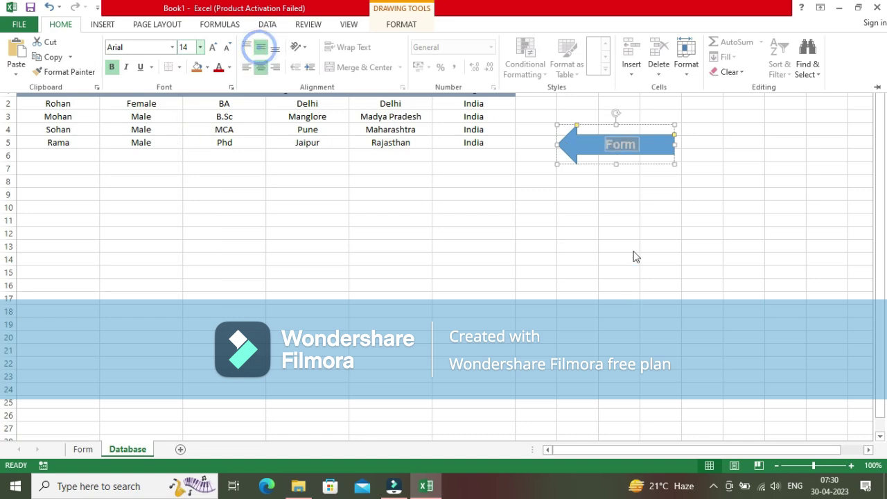
pyautogui.click(637, 229)
pyautogui.click(645, 180)
# - Hyperlink the Form arrow to the Form sheet, then test both arrows jumping between sheets
pyautogui.rightClick(626, 154)
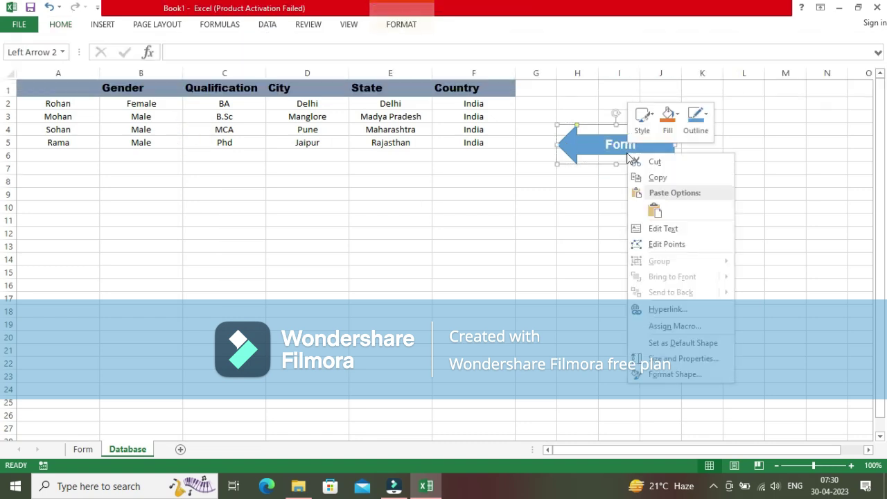
pyautogui.click(653, 309)
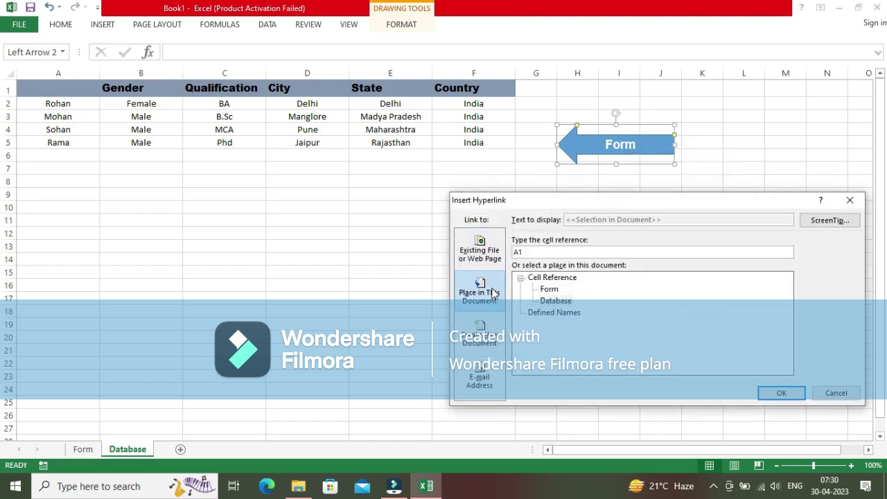
pyautogui.click(555, 293)
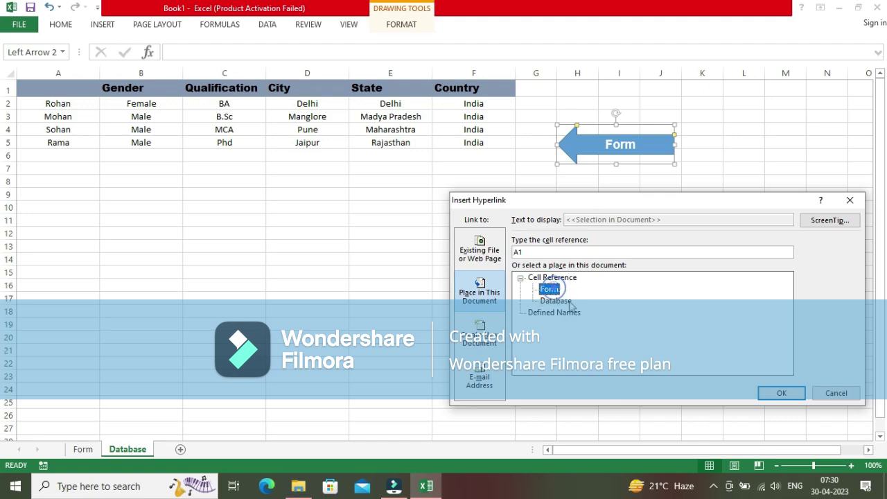
pyautogui.click(777, 392)
pyautogui.click(587, 267)
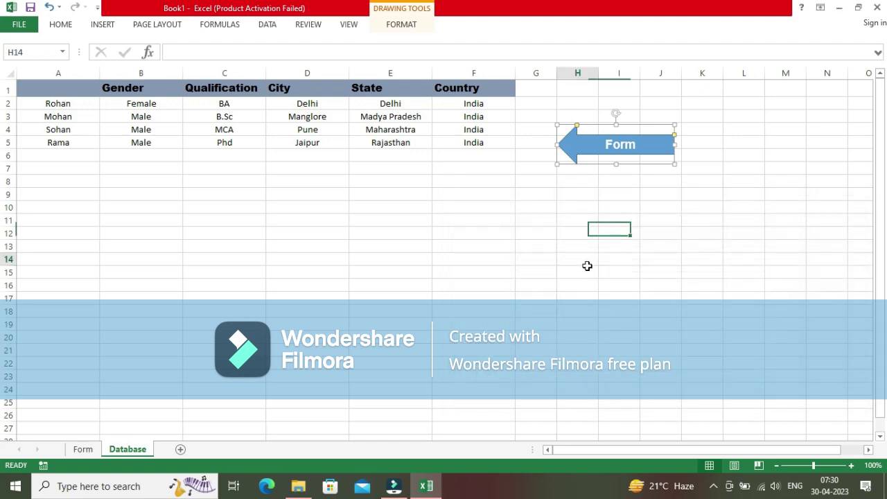
pyautogui.click(619, 149)
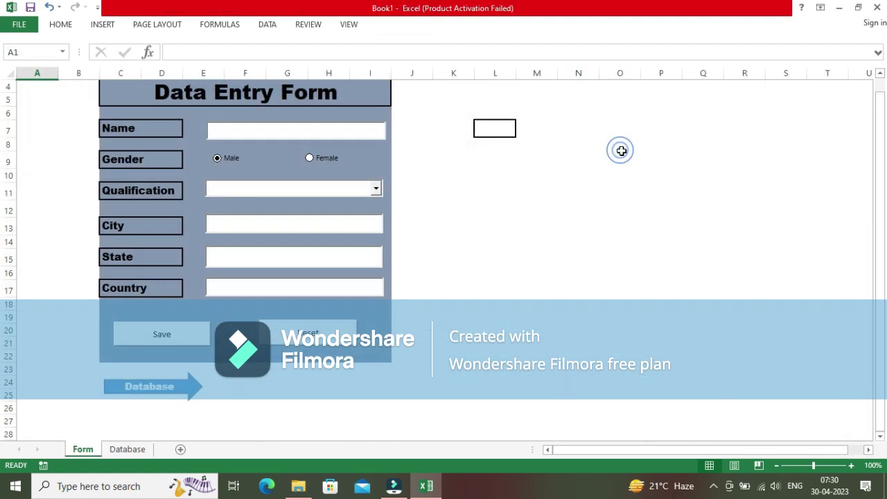
pyautogui.click(159, 393)
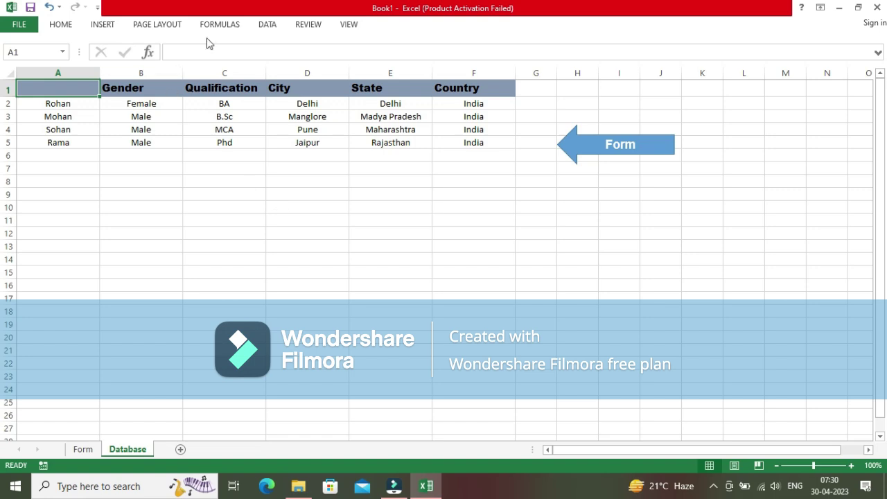
# - Turn the Database sheet's gridlines off and then back on
pyautogui.click(343, 24)
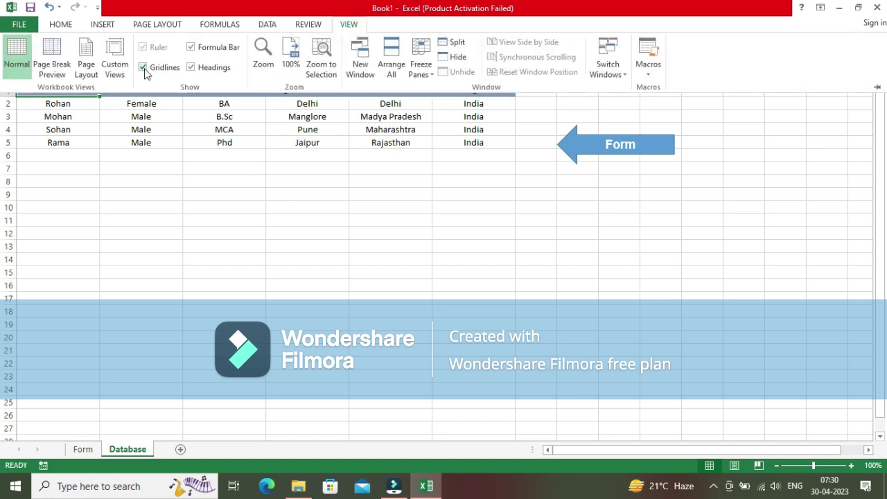
pyautogui.click(142, 69)
pyautogui.click(326, 229)
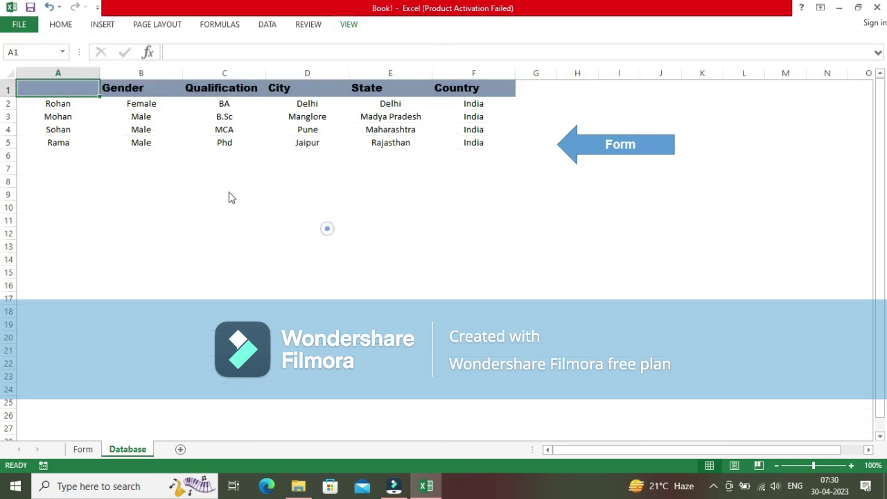
pyautogui.click(210, 259)
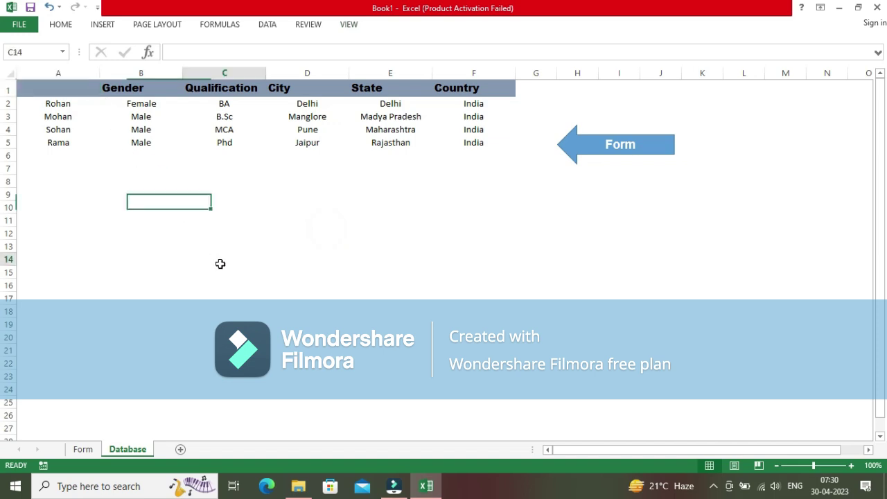
pyautogui.hotkey('ctrl', 'alt', '5')
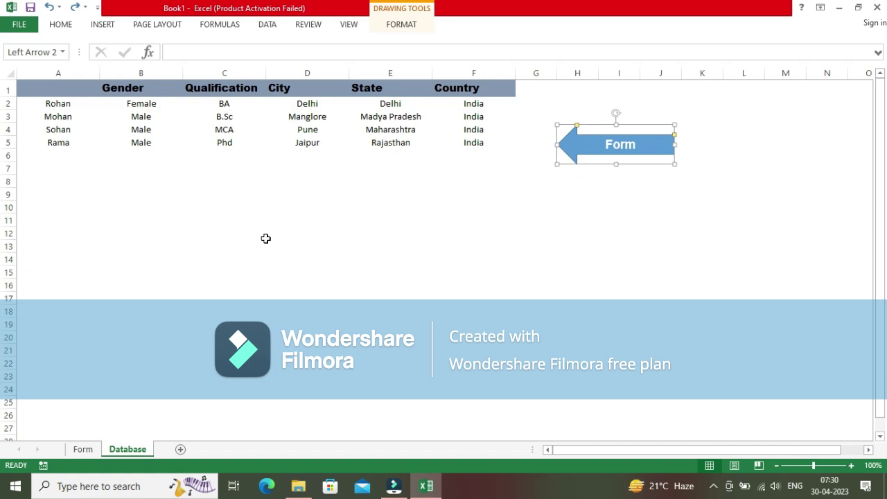
pyautogui.press('Return')
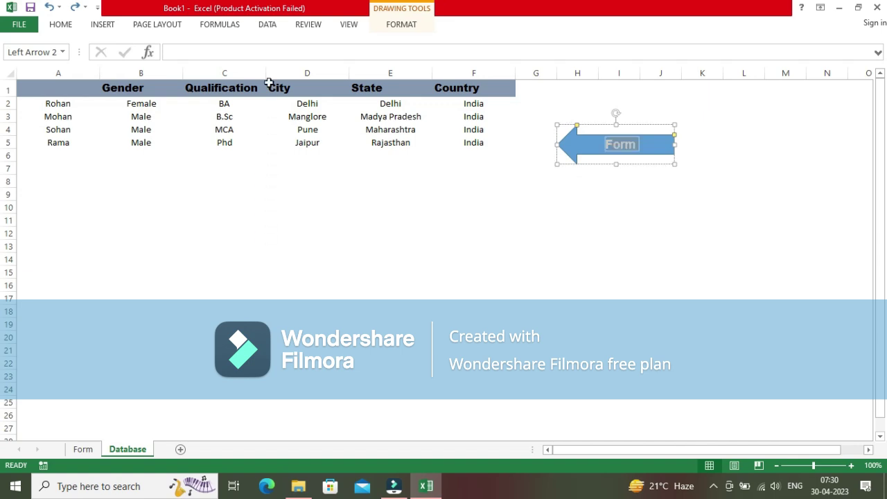
pyautogui.click(349, 25)
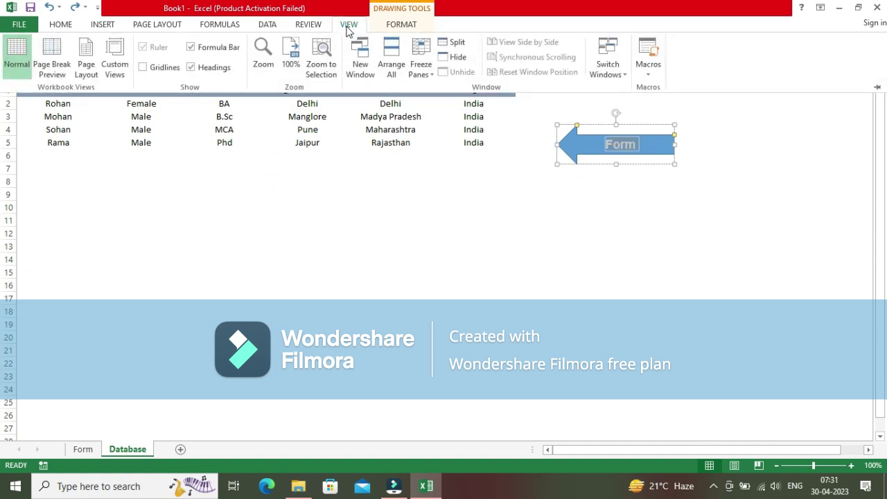
pyautogui.click(143, 67)
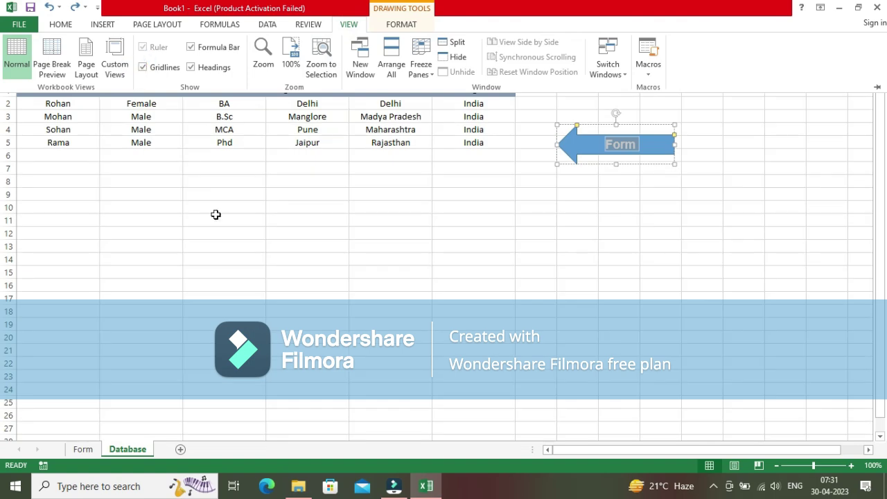
pyautogui.click(216, 215)
pyautogui.click(216, 215)
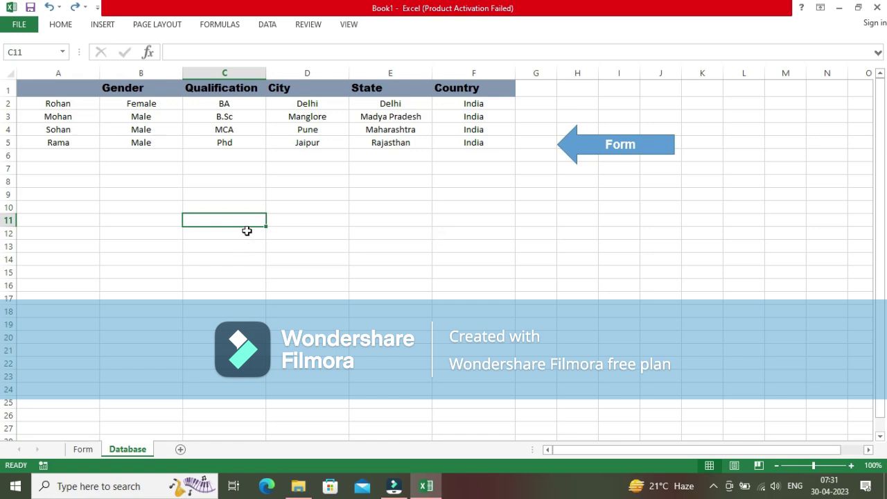
# - Re-link the Form arrow to the Form sheet and follow it to the data entry form
pyautogui.click(611, 157)
pyautogui.rightClick(615, 150)
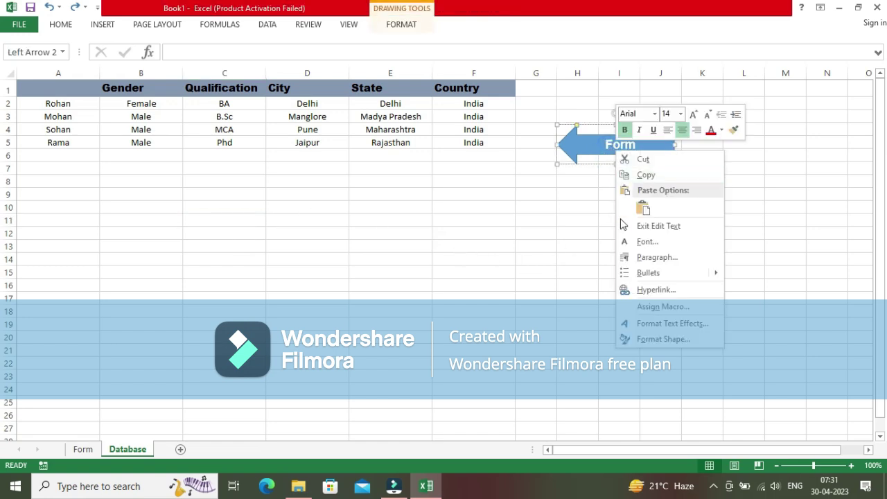
pyautogui.click(655, 290)
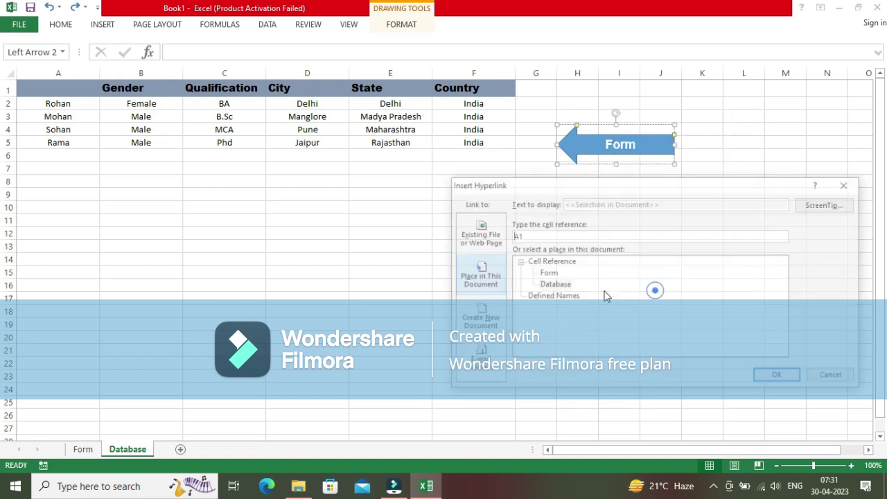
pyautogui.click(546, 273)
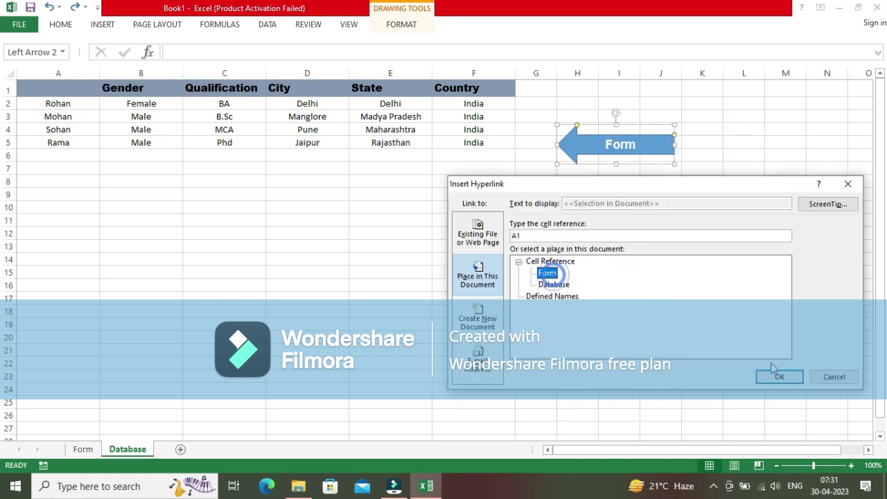
pyautogui.click(777, 376)
pyautogui.click(616, 144)
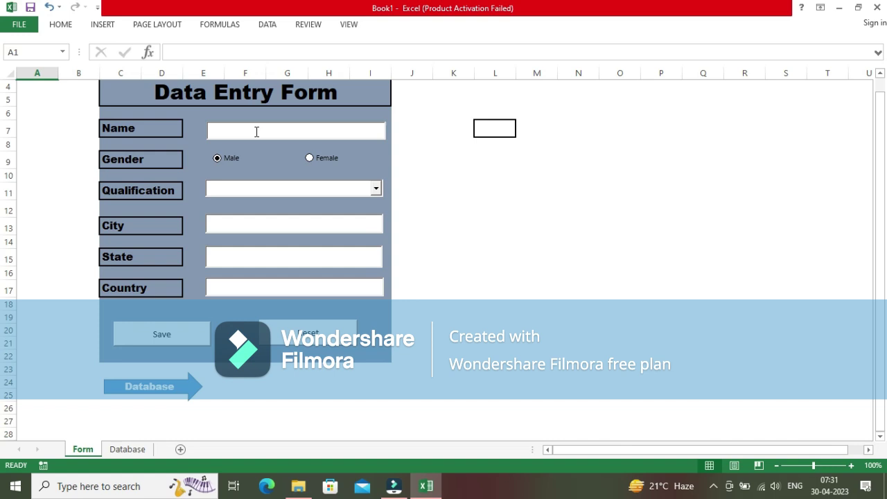
# - Enter the person's name, keep gender Male, and choose Phd as the qualification
pyautogui.write('Ke')
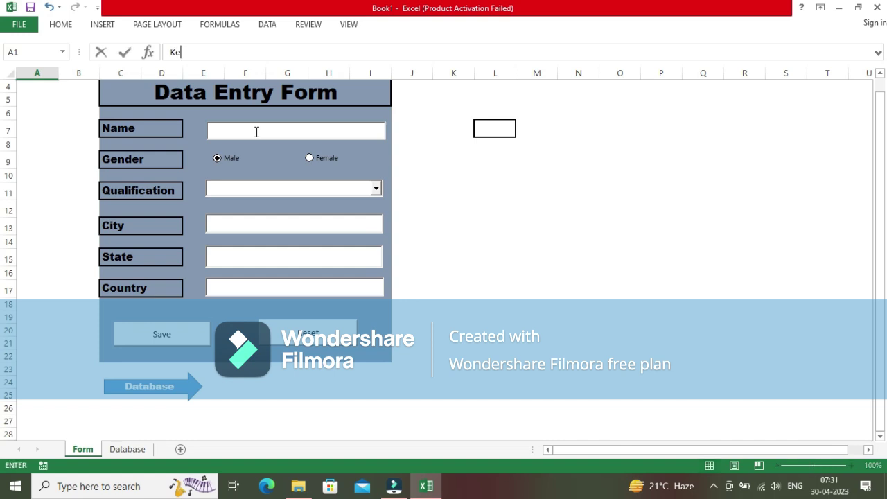
pyautogui.click(256, 132)
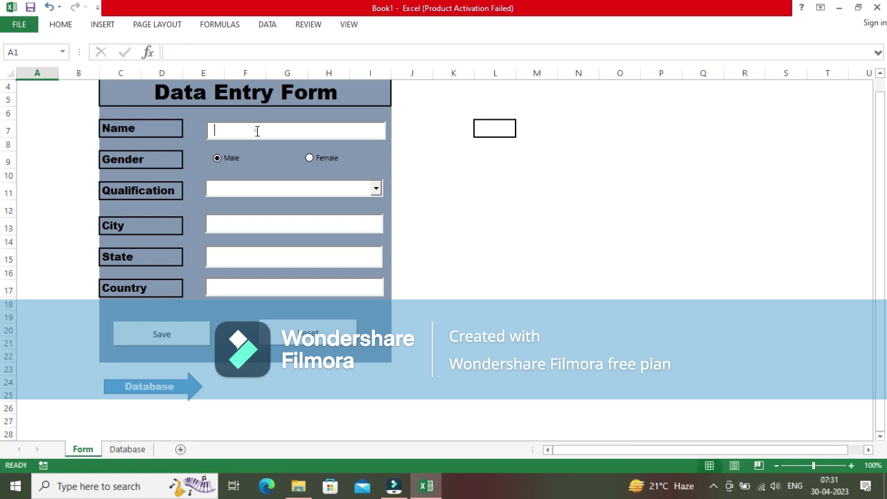
pyautogui.write('k')
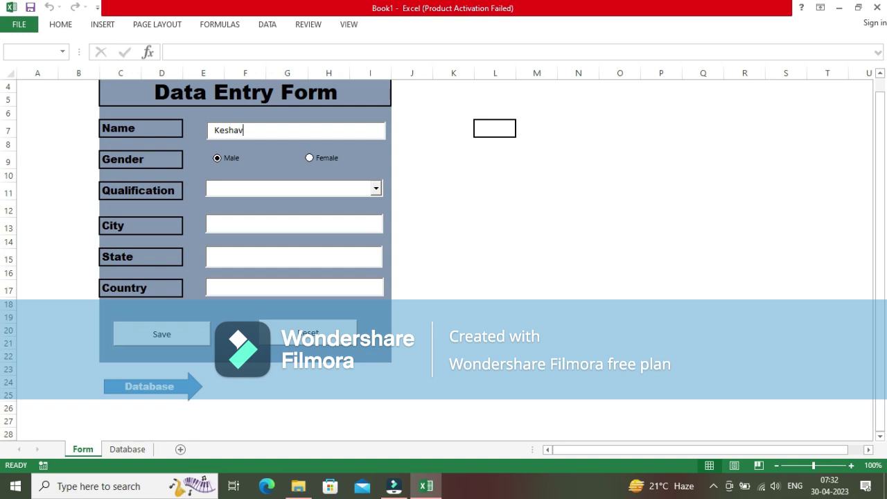
pyautogui.click(320, 159)
pyautogui.click(217, 158)
pyautogui.click(233, 189)
pyautogui.click(375, 189)
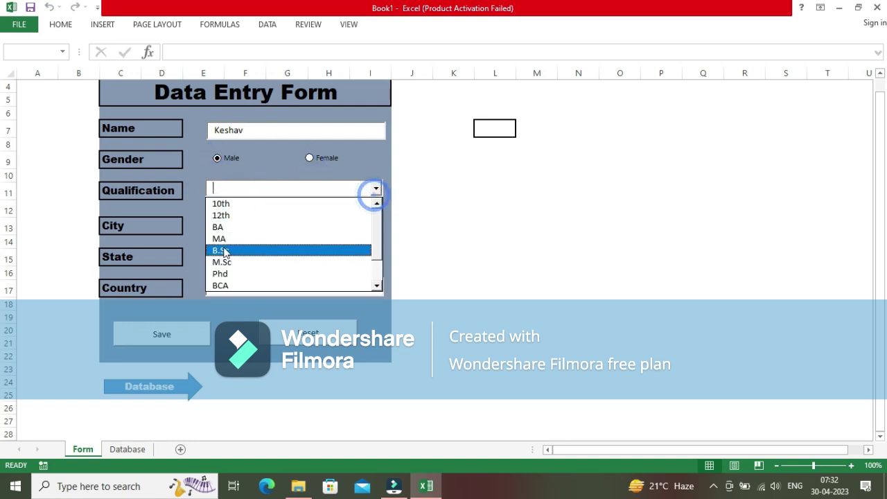
pyautogui.click(222, 274)
# - Fill in City Panipat, State Harayana, Country India, and save the record
pyautogui.click(234, 222)
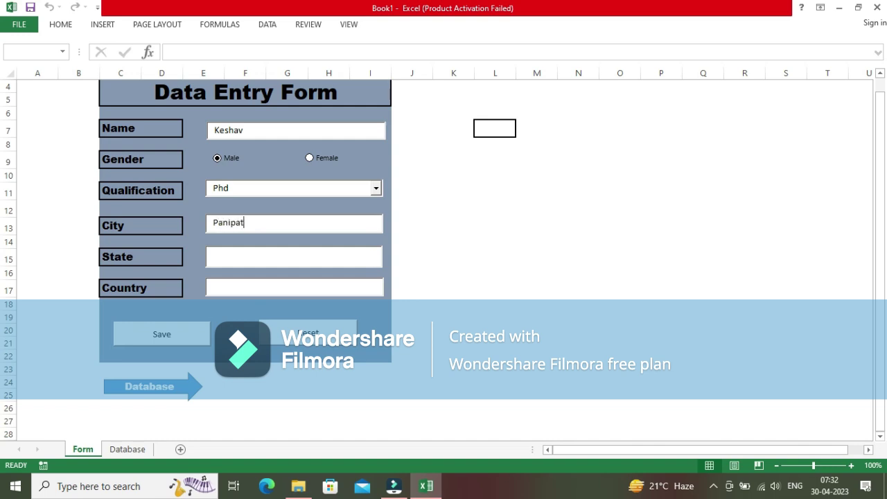
pyautogui.click(258, 266)
pyautogui.write('Ha')
pyautogui.write('India')
pyautogui.click(178, 335)
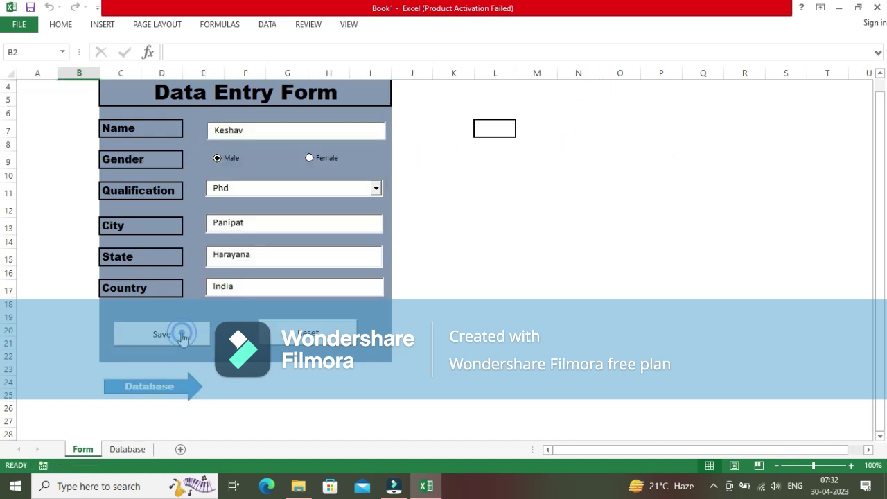
# - Check the new record in row 6 of the Database sheet, then return and Reset the form
pyautogui.click(160, 387)
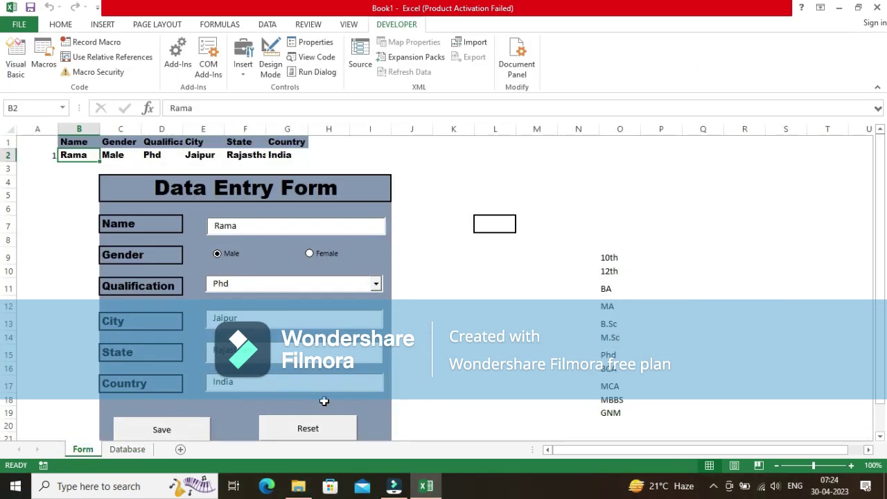
pyautogui.click(311, 430)
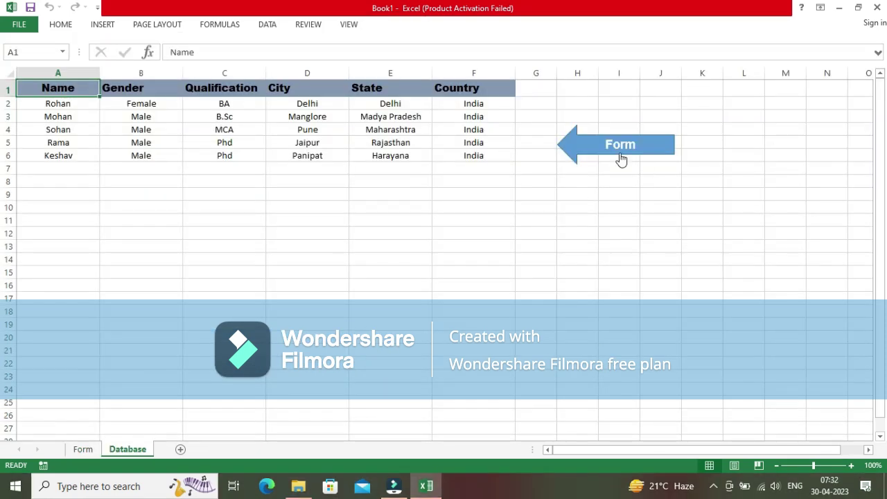
pyautogui.click(618, 149)
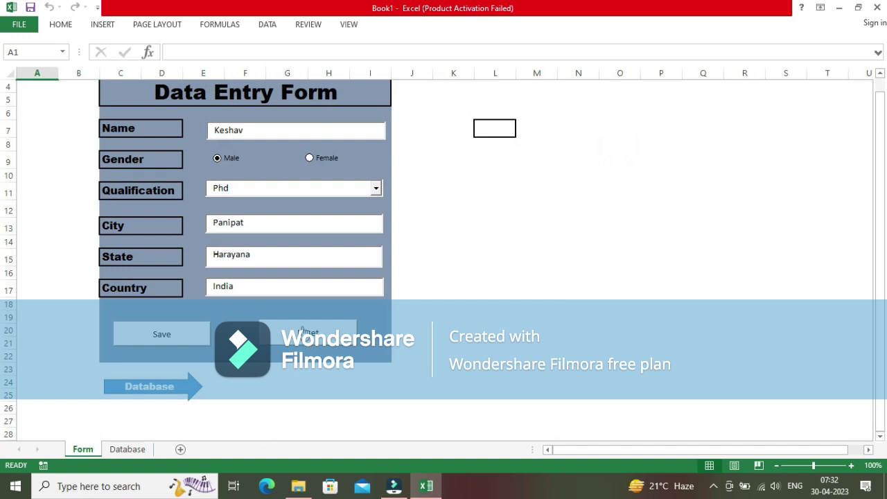
pyautogui.click(307, 332)
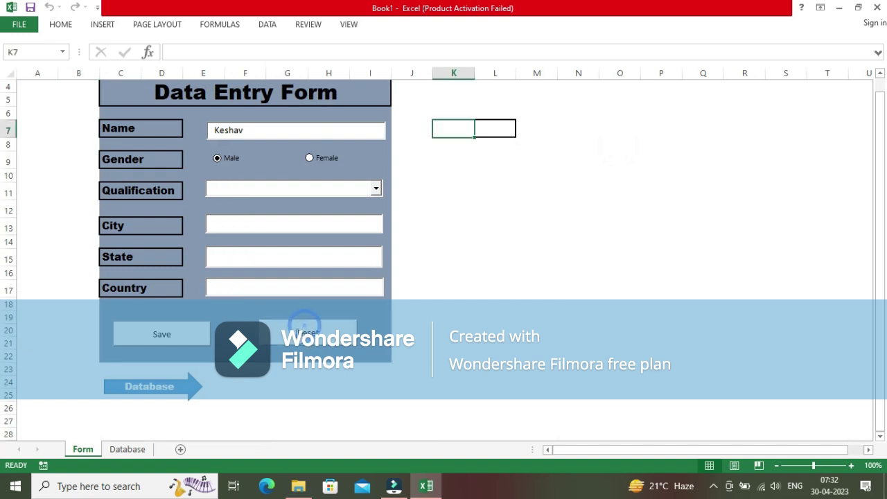
# - Delete the leftover name from the Name field so the form is blank
pyautogui.click(267, 133)
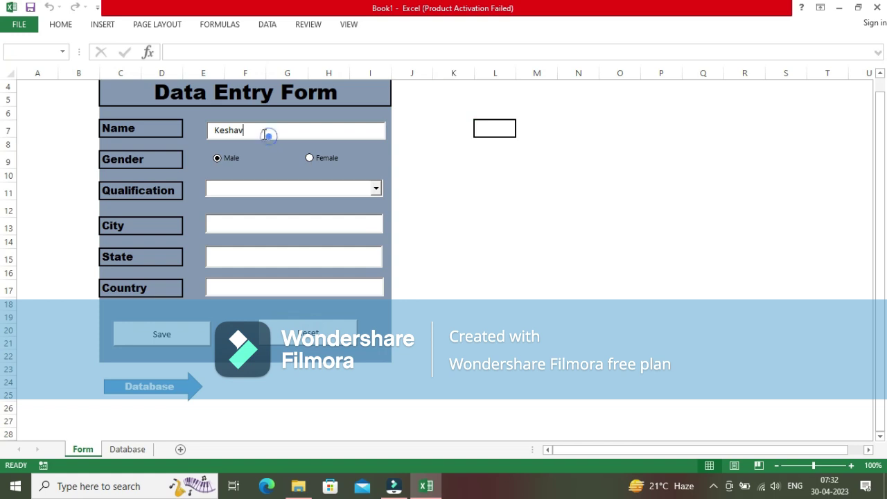
pyautogui.click(307, 332)
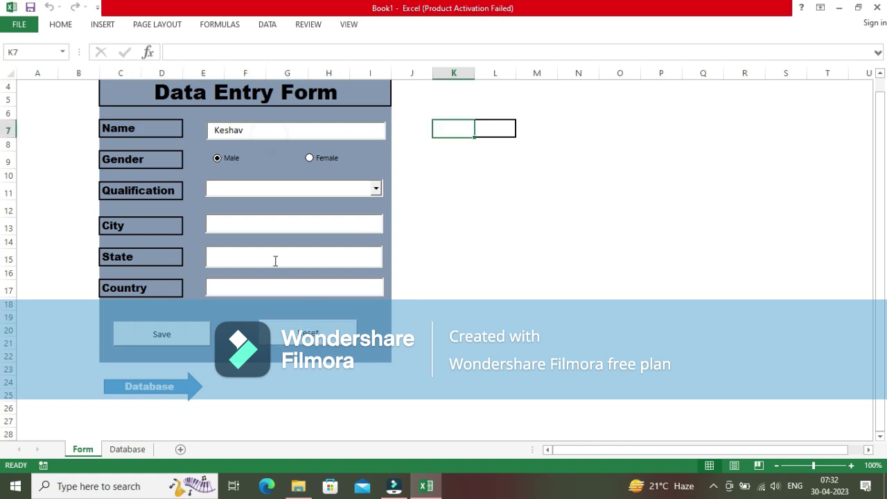
pyautogui.click(128, 449)
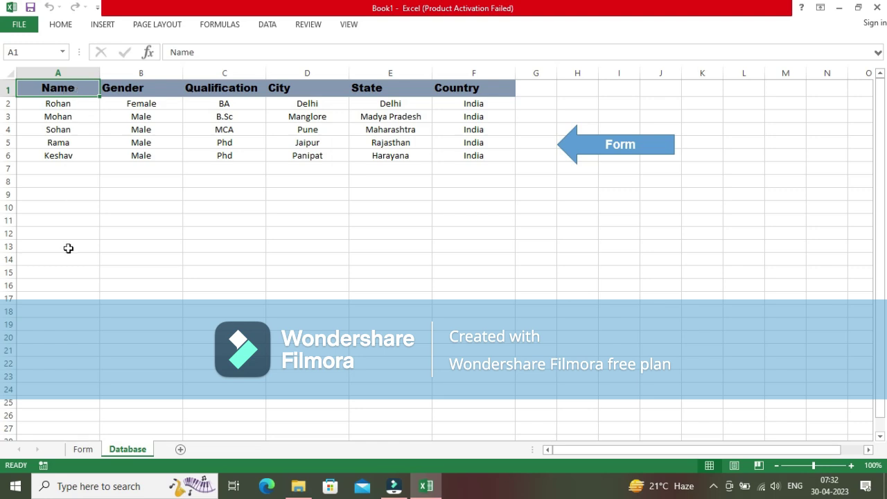
pyautogui.click(81, 449)
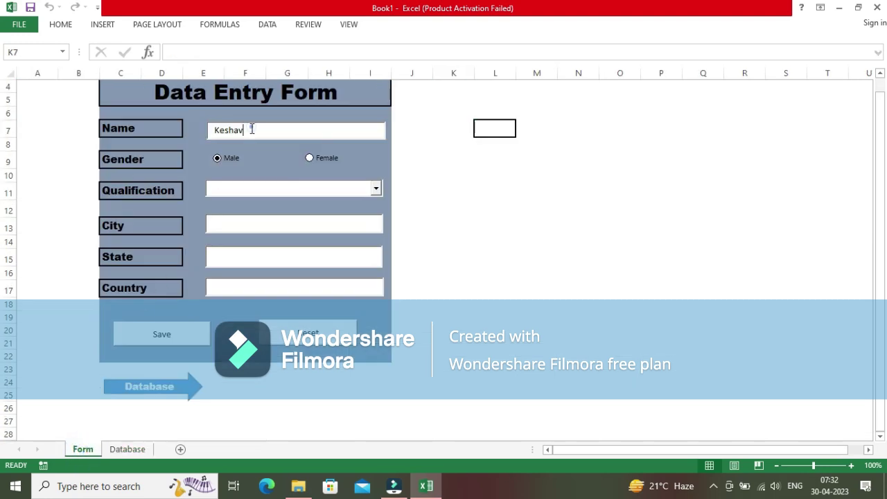
pyautogui.click(251, 129)
pyautogui.press('BackSpace')
pyautogui.click(487, 306)
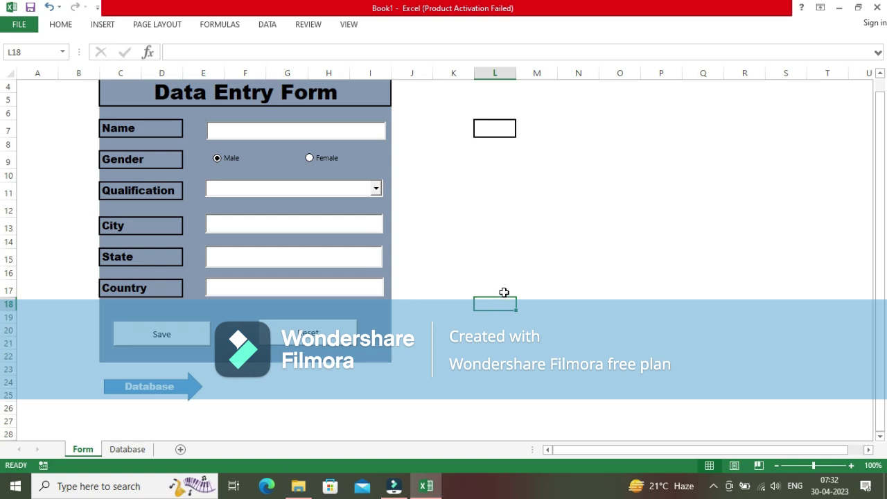
# - Save the workbook to the Desktop as an Excel Macro-Enabled Workbook (*.xlsm)
pyautogui.hotkey('ctrl', 's')
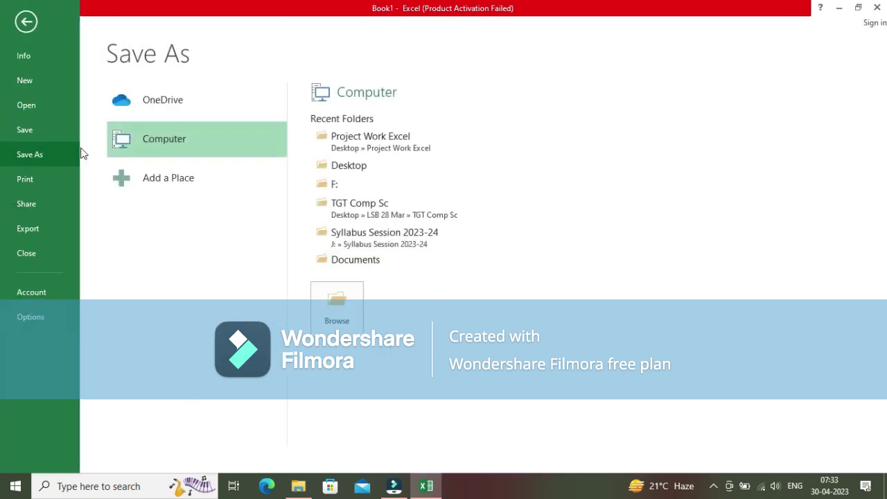
pyautogui.click(357, 167)
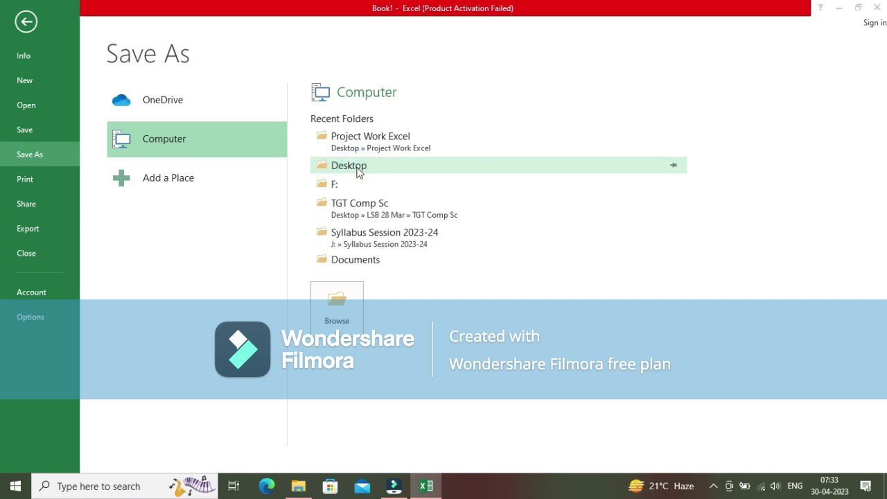
pyautogui.click(259, 239)
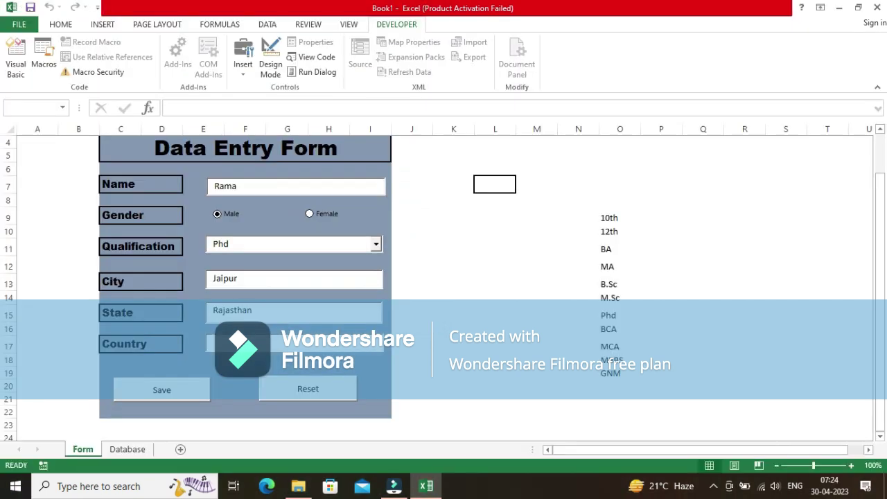
# - Save the form's record and view it in row 5 of the Database sheet
pyautogui.click(222, 344)
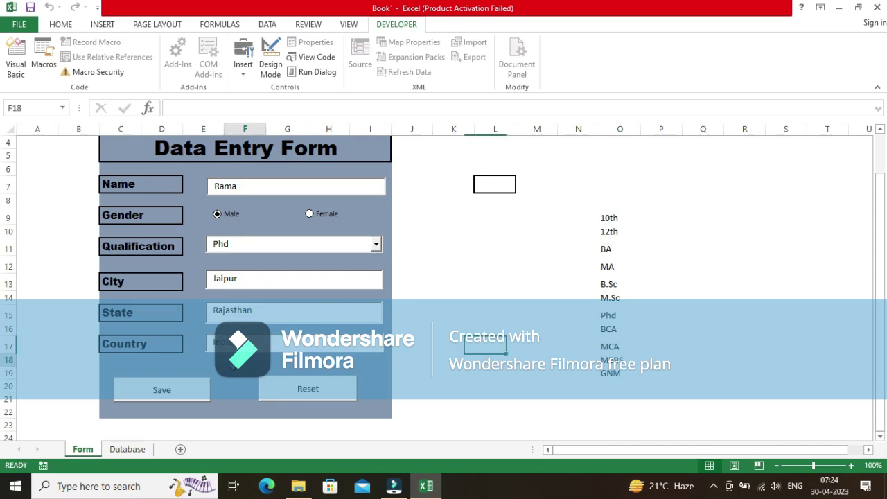
pyautogui.click(196, 387)
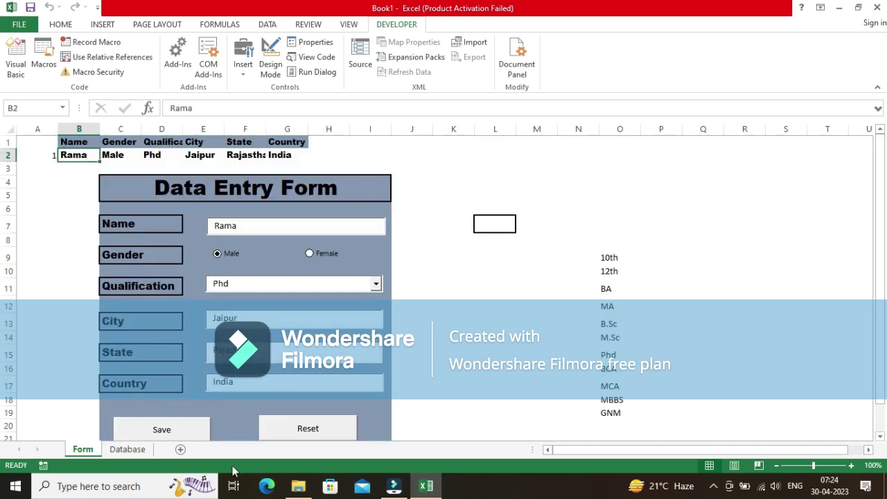
pyautogui.click(127, 449)
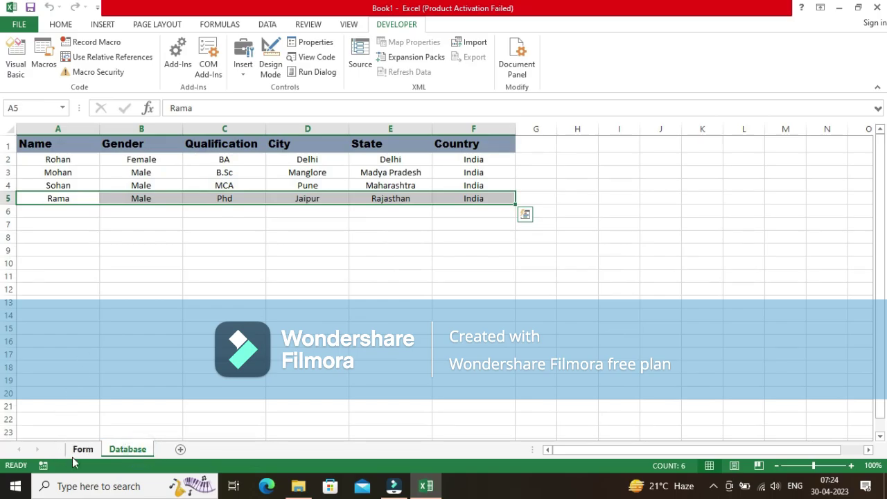